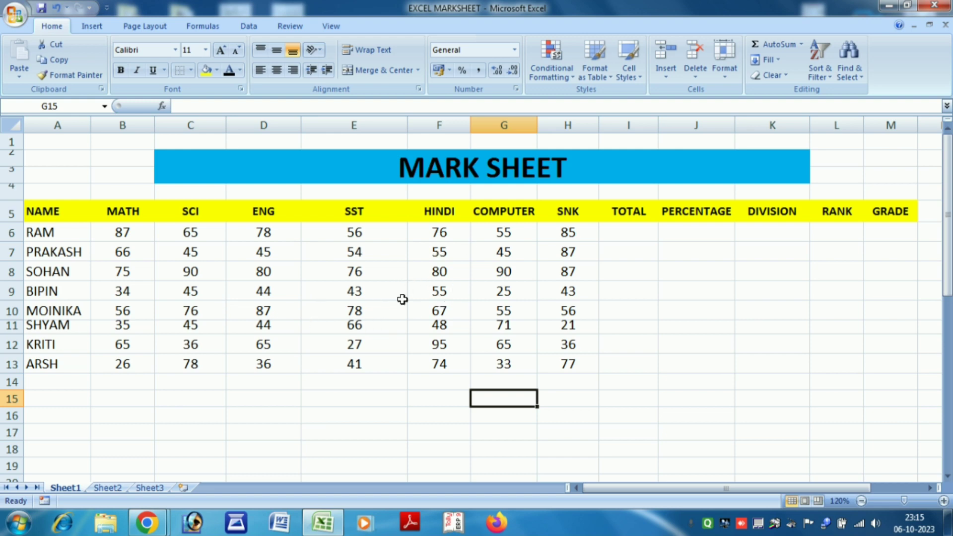
Step: Total the first student's marks in cell I6 with AutoSum over B6:H6
click(624, 225)
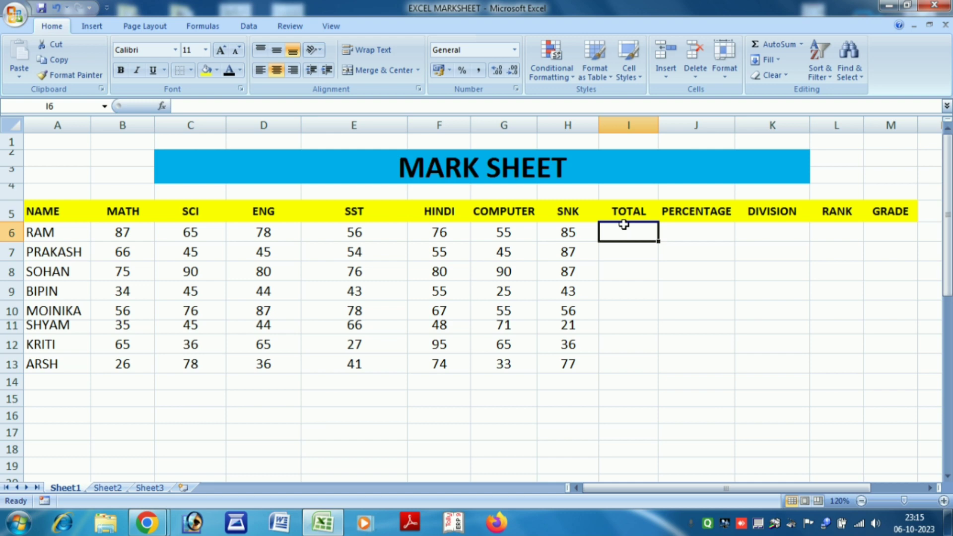
key(alt+equal)
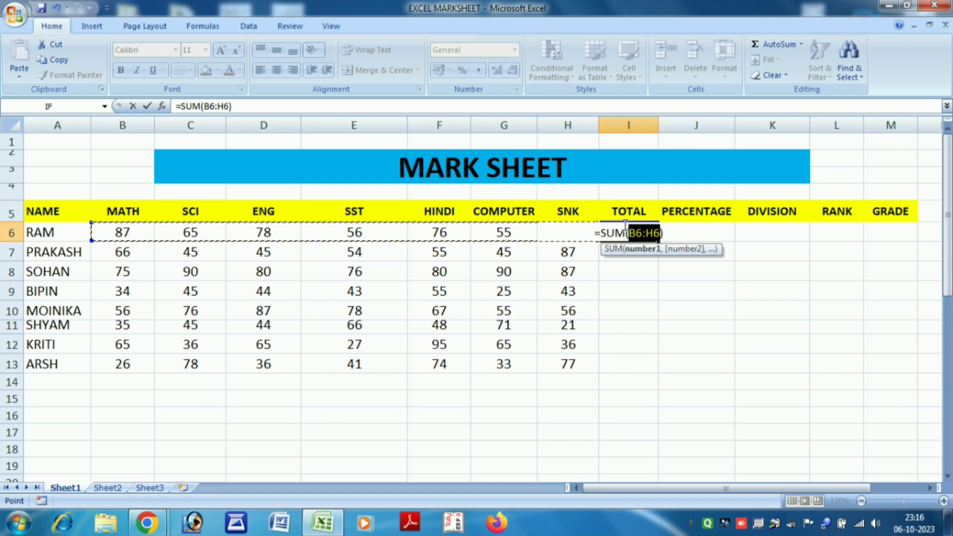
key(Return)
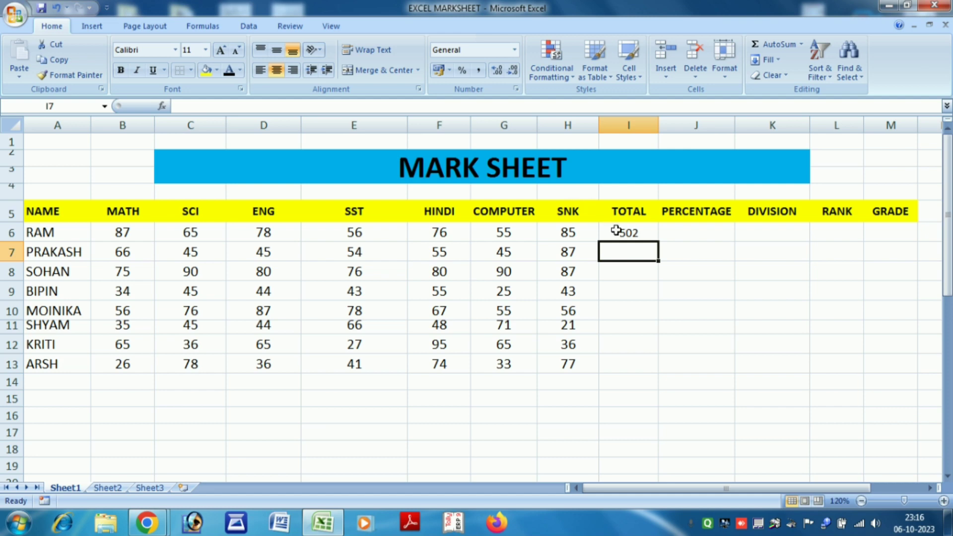
Step: Clear the AutoSum total from cell I6
click(630, 232)
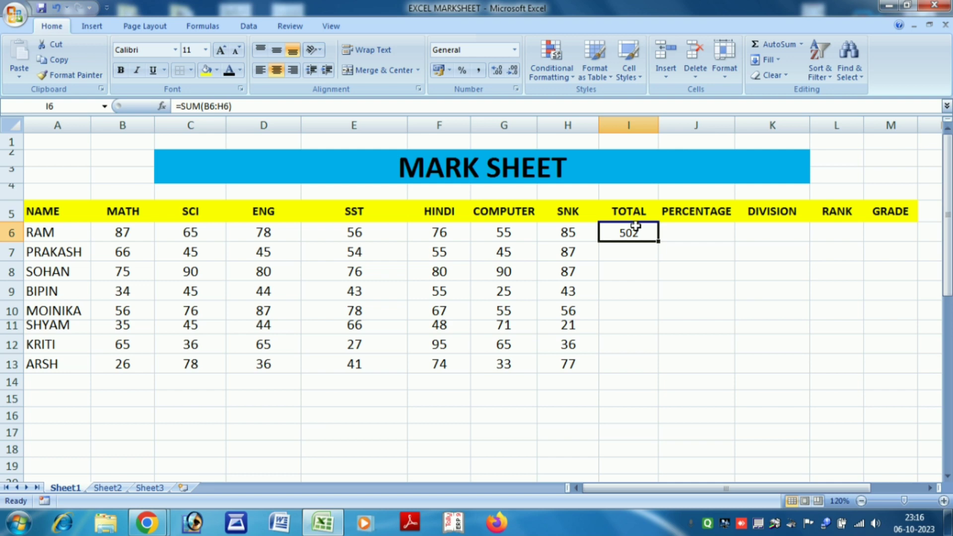
key(Delete)
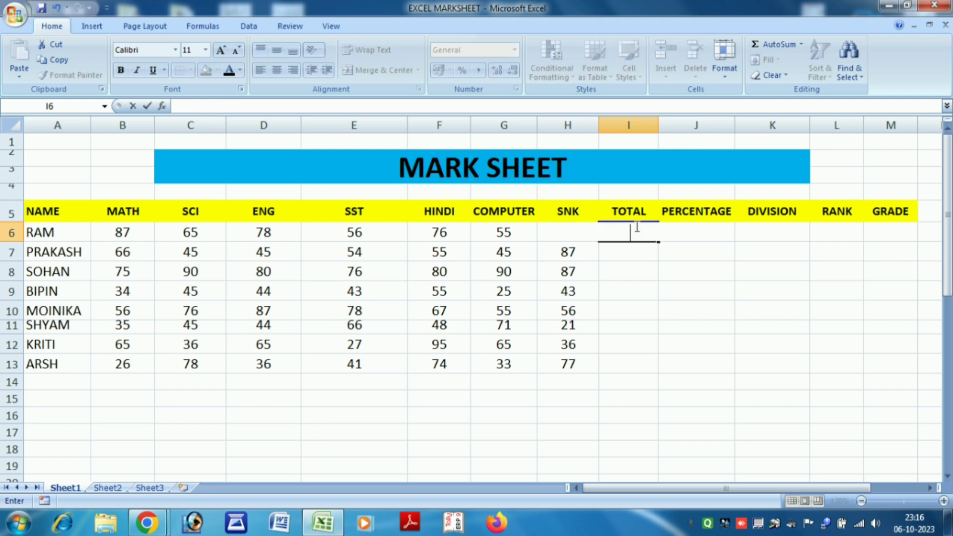
click(710, 297)
Step: Enter the formula =SUM(B6:G6) in cell I6 to total the first student's marks
click(625, 235)
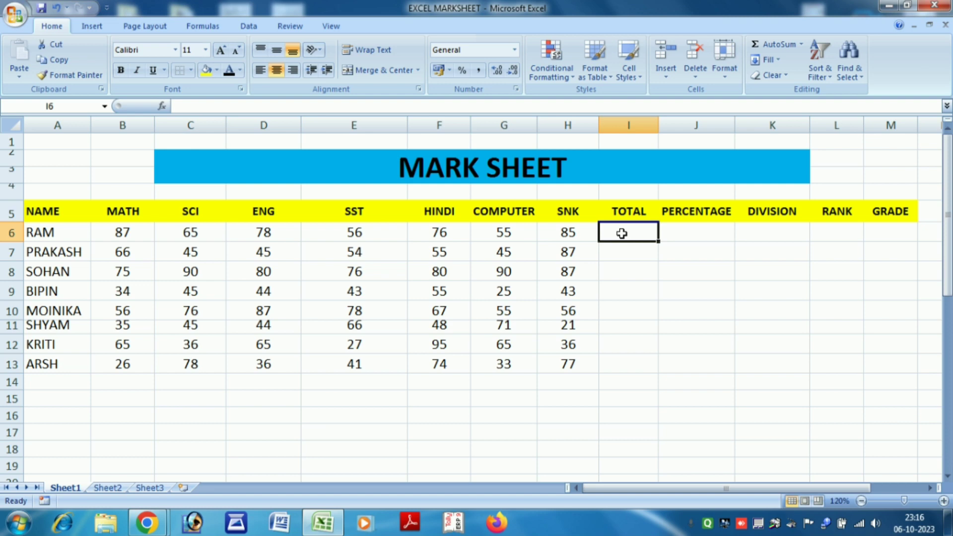
text(=)
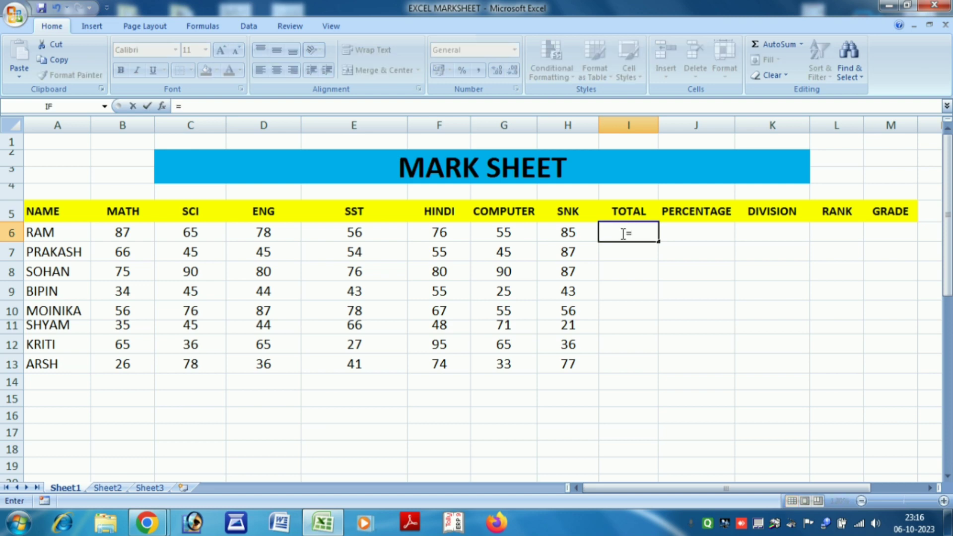
text(SU)
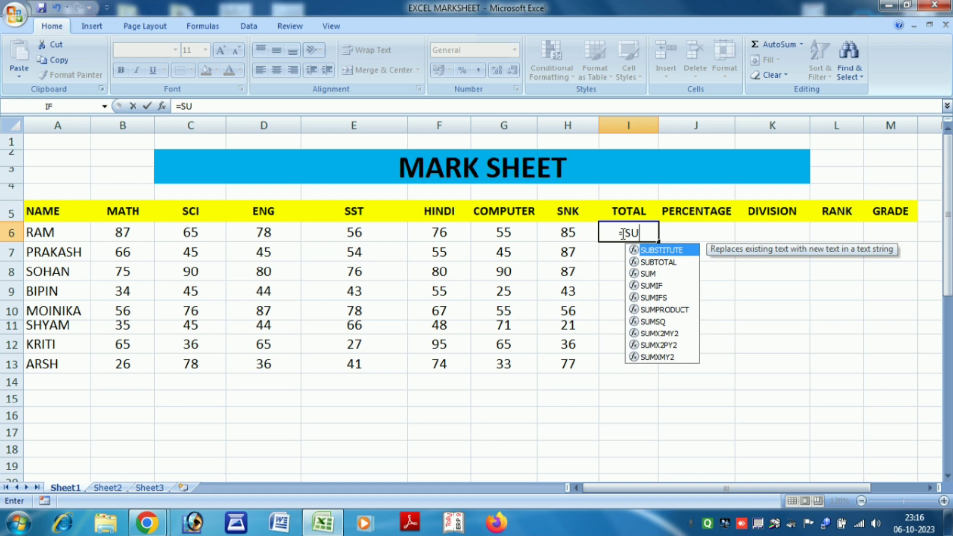
text(M()
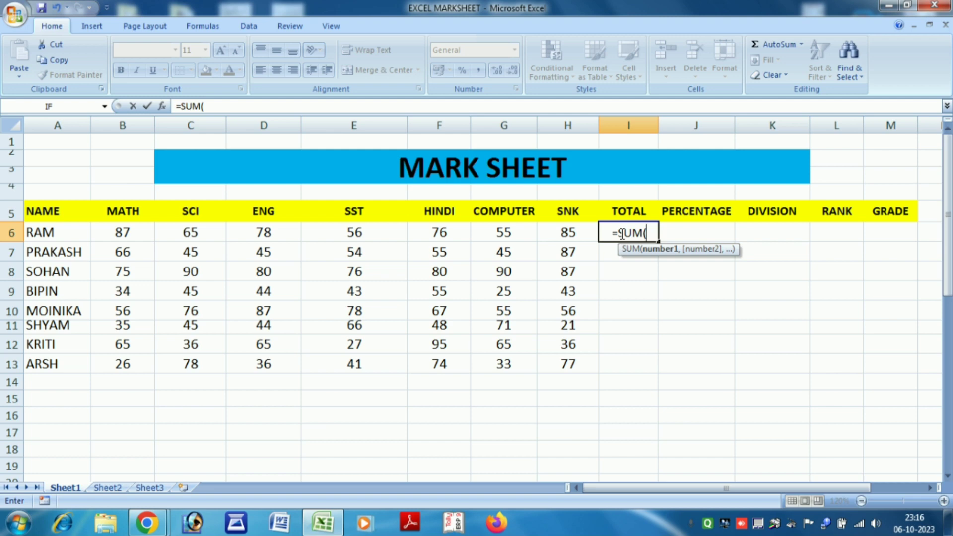
click(122, 233)
drag(122, 232, 481, 231)
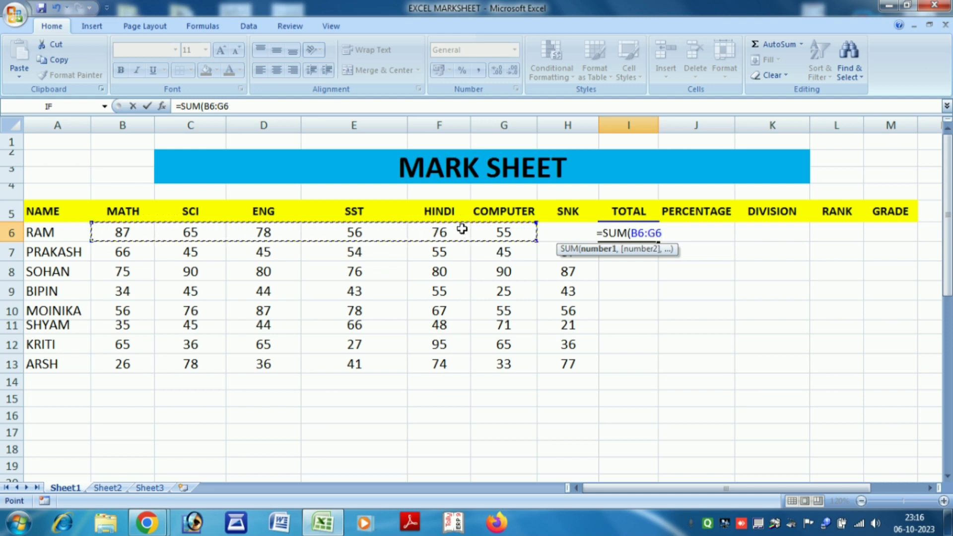
text())
key(Return)
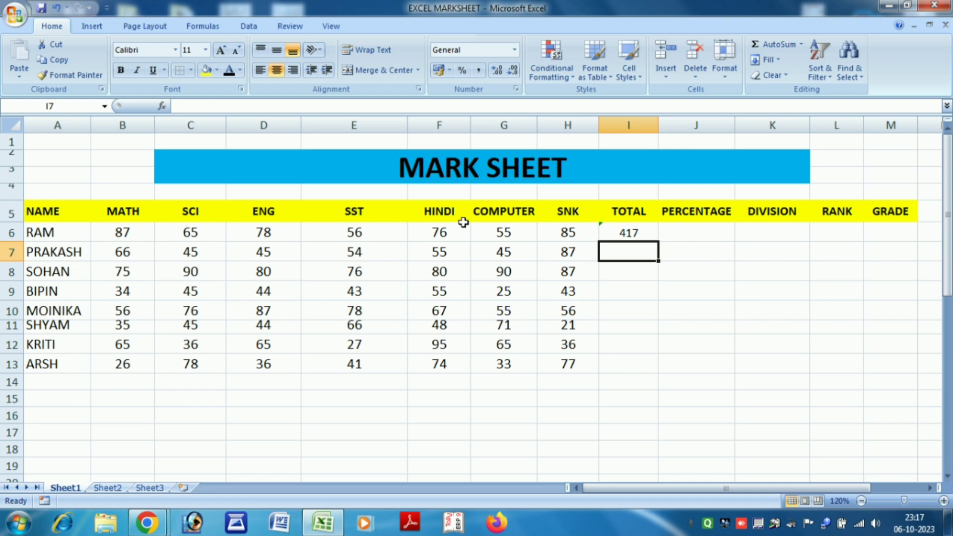
Step: Try copying the SUM formula from I6 down to I13, first with the fill handle and again with Fill Down, undoing each
click(618, 228)
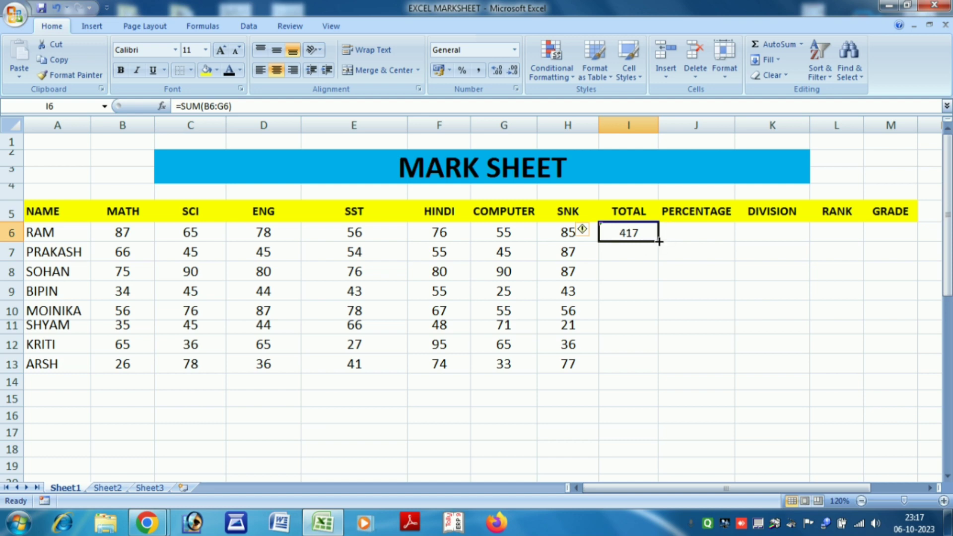
drag(658, 242, 645, 373)
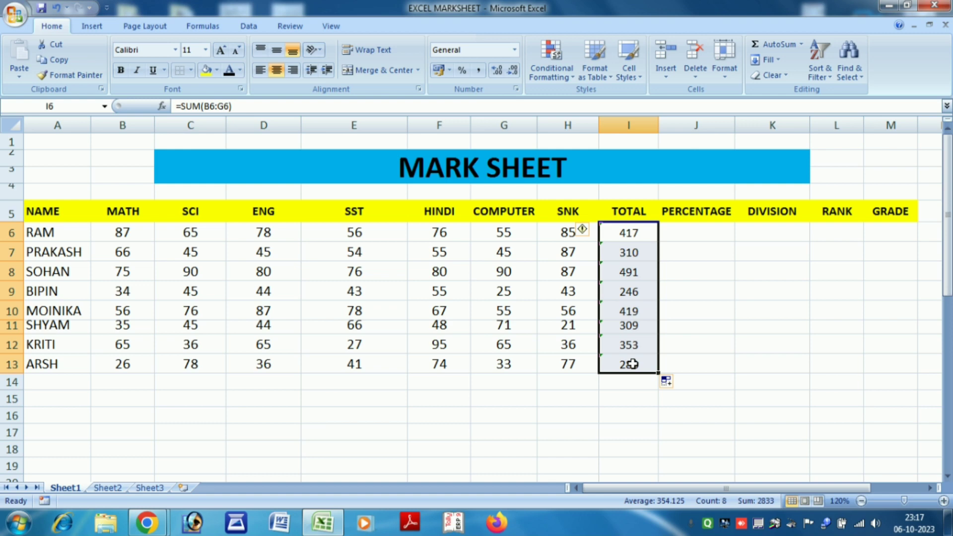
key(ctrl+z)
drag(619, 233, 615, 366)
key(ctrl+d)
key(ctrl+z)
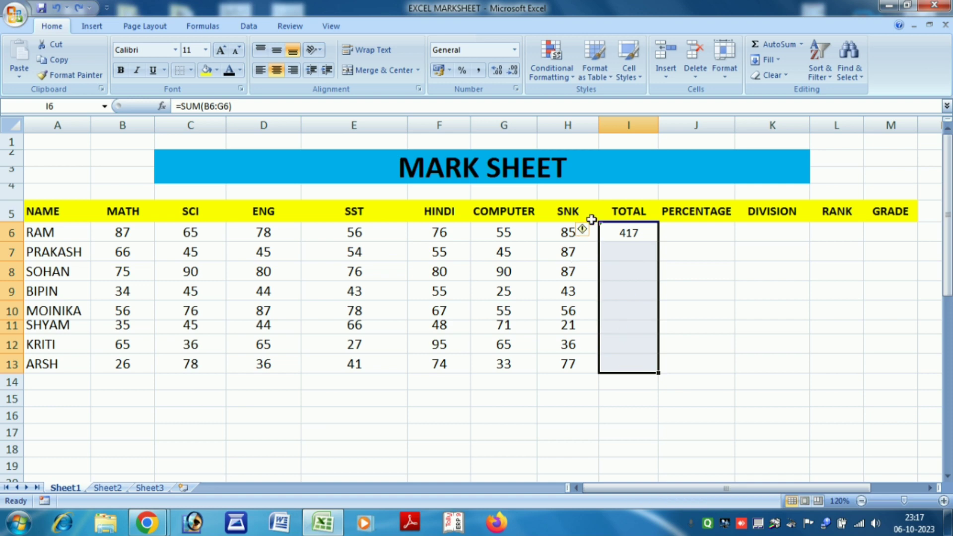
Step: Fill the SUM formula from I6 down to I13 once more, and remove all totals from the column
click(630, 232)
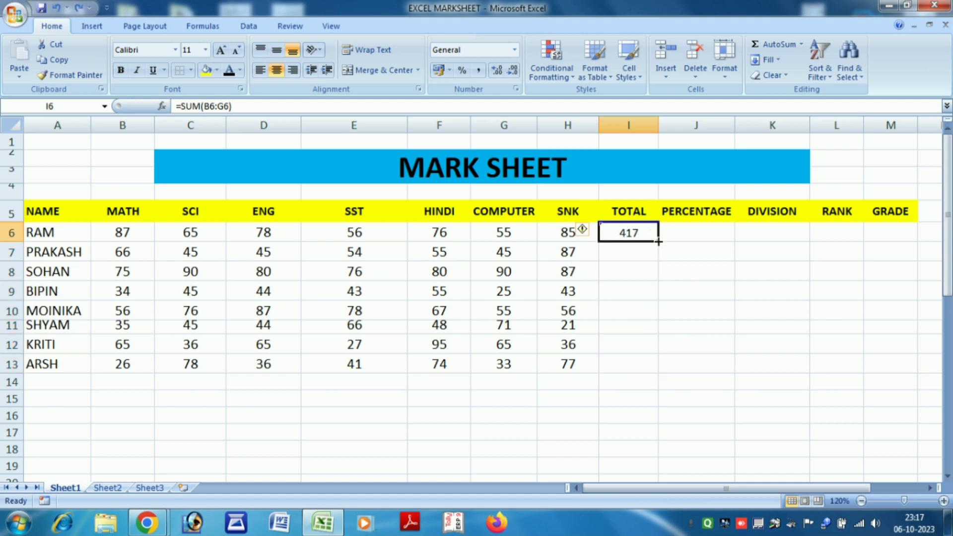
drag(659, 242, 644, 372)
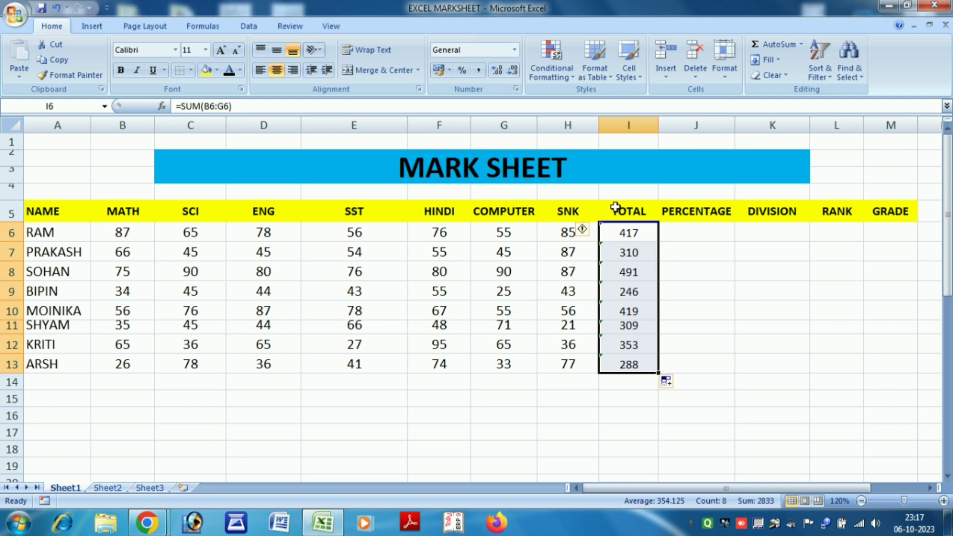
key(ctrl+z)
key(Delete)
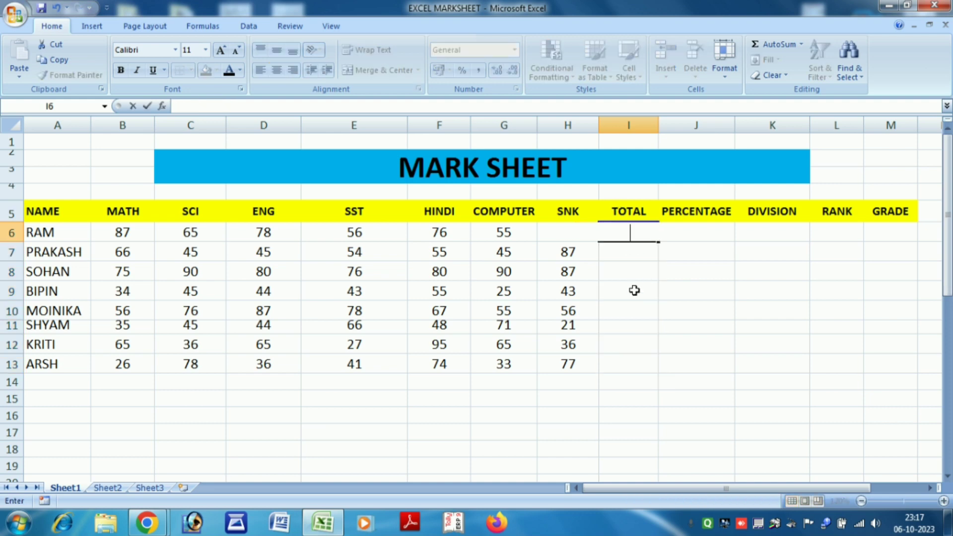
click(634, 289)
Step: Write a formula in I6 that adds the individual mark cells B6, C6, D6, E6, F6 and G6 with plus signs
click(625, 234)
text(=)
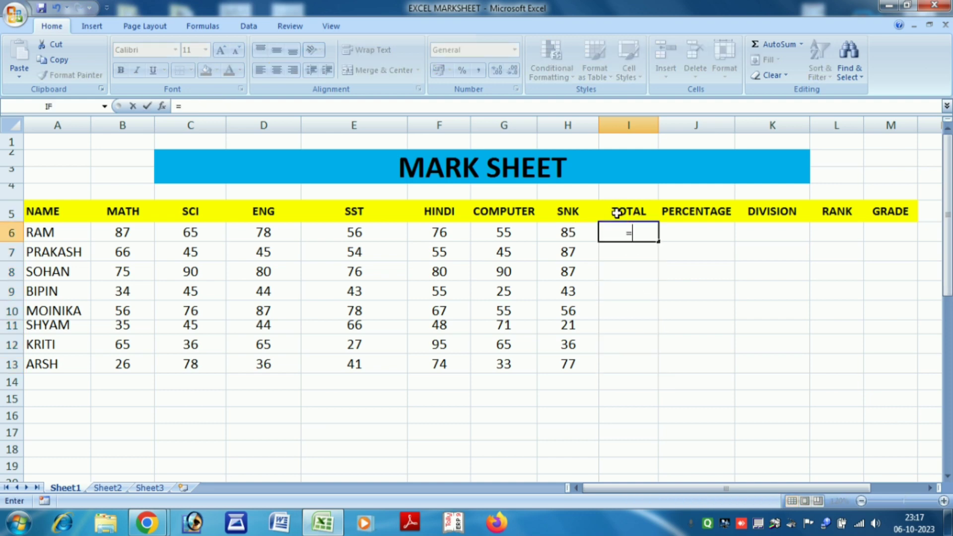
text(()
click(122, 233)
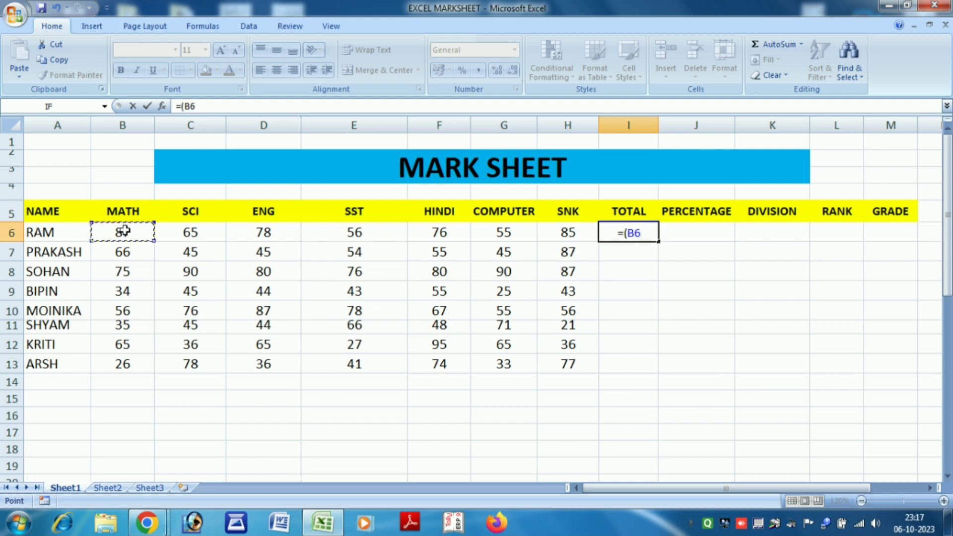
text(+)
click(173, 234)
text(+)
click(261, 235)
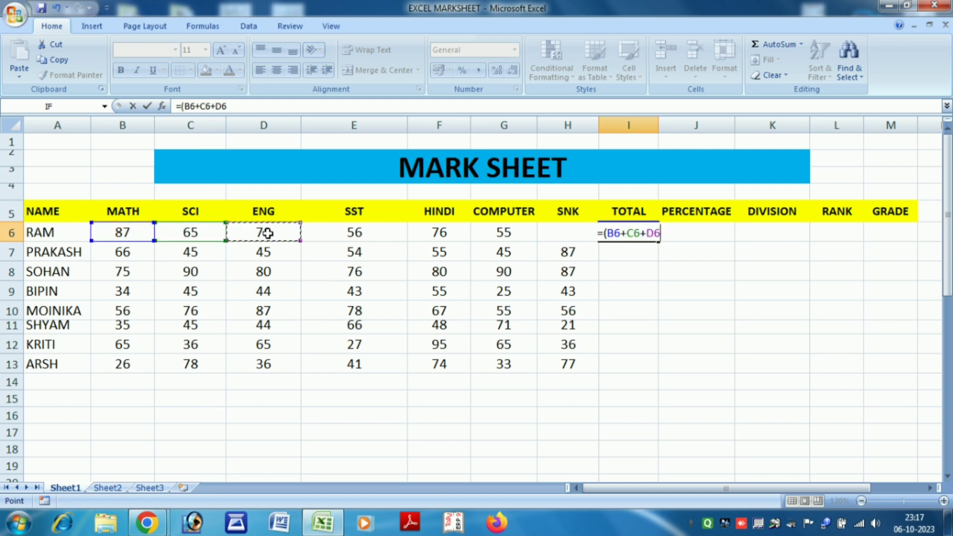
text(+)
click(342, 232)
text(+)
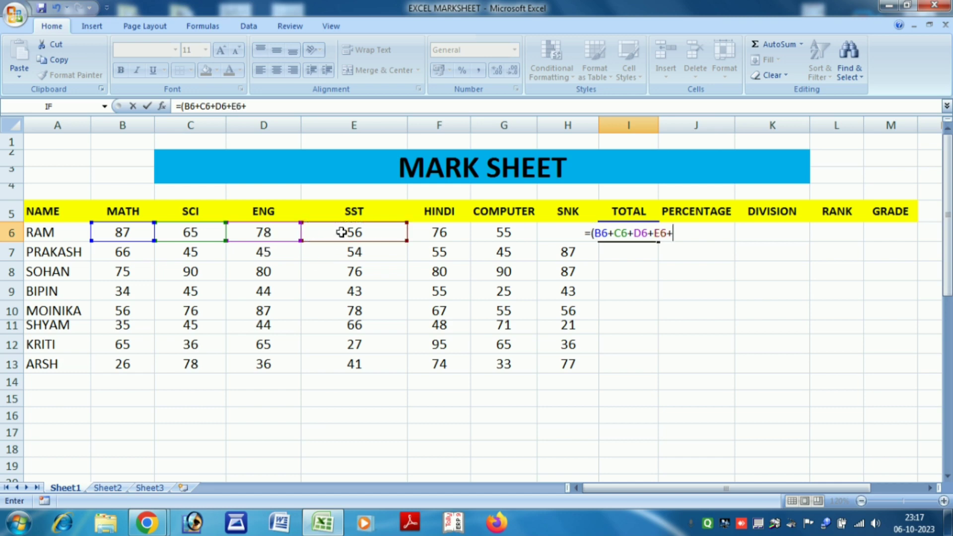
click(433, 236)
text(+)
click(497, 236)
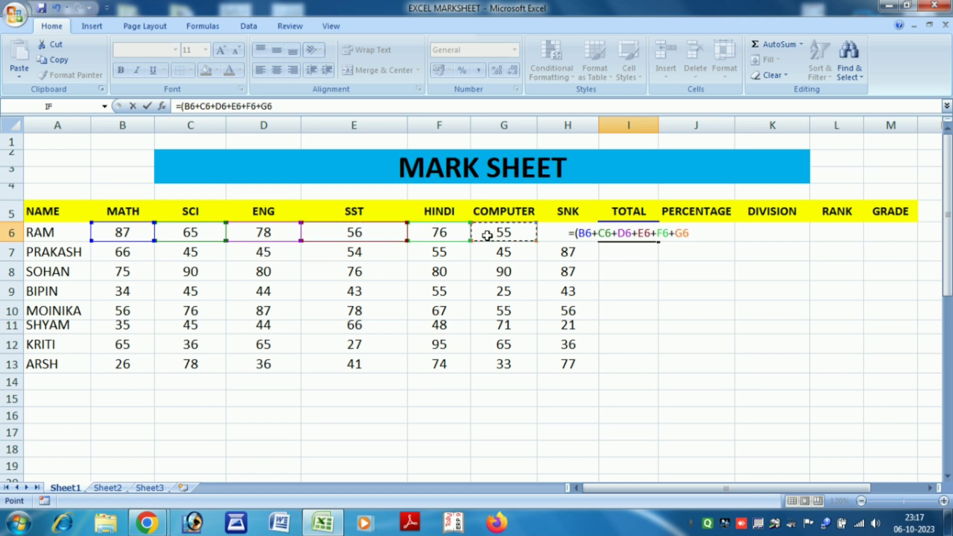
text(+))
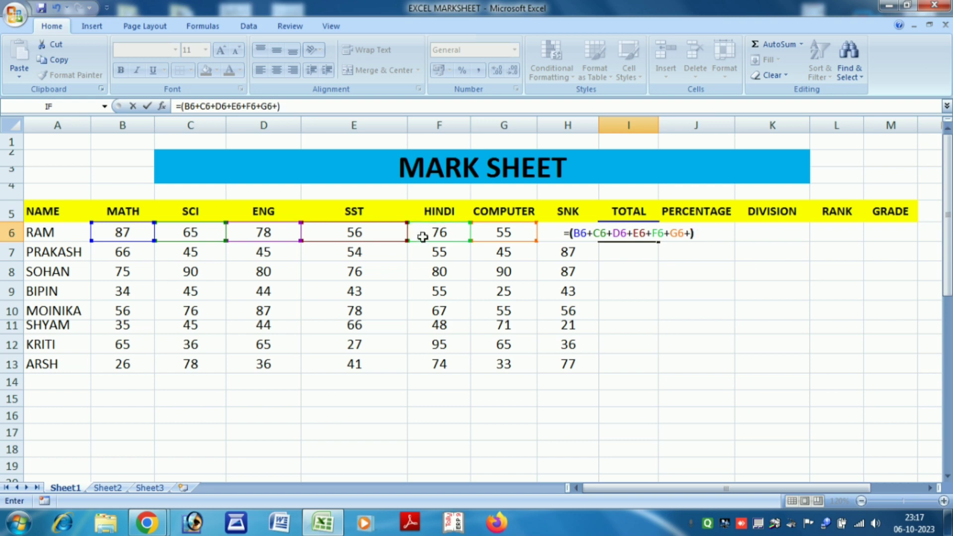
key(Return)
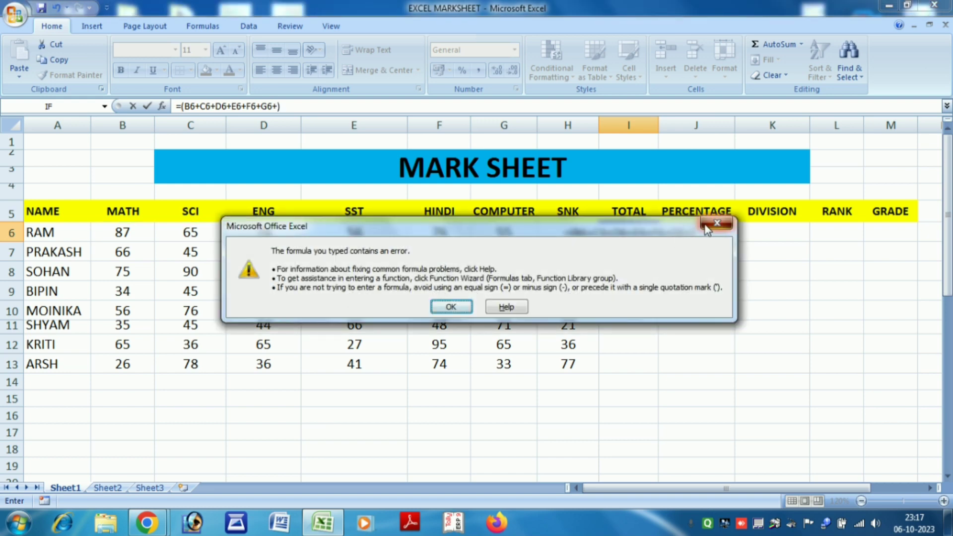
Step: Correct the I6 formula to =(B6+C6+D6+E6+F6+G6) by removing the extra plus sign before the closing bracket
key(Return)
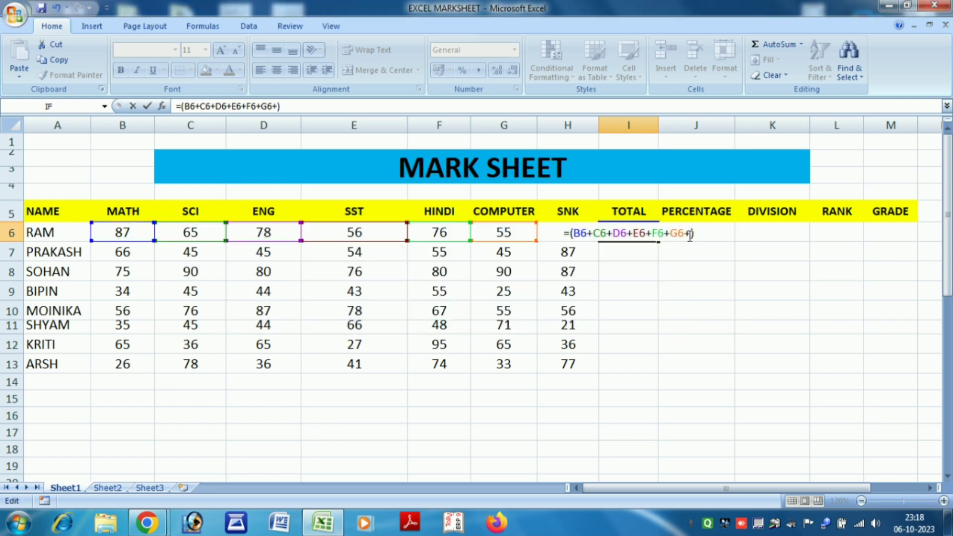
key(Return)
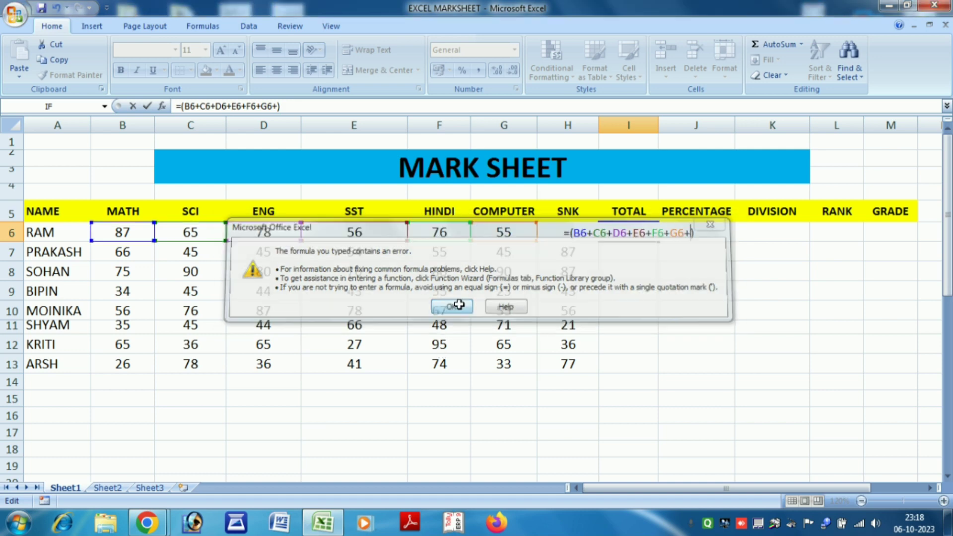
click(451, 305)
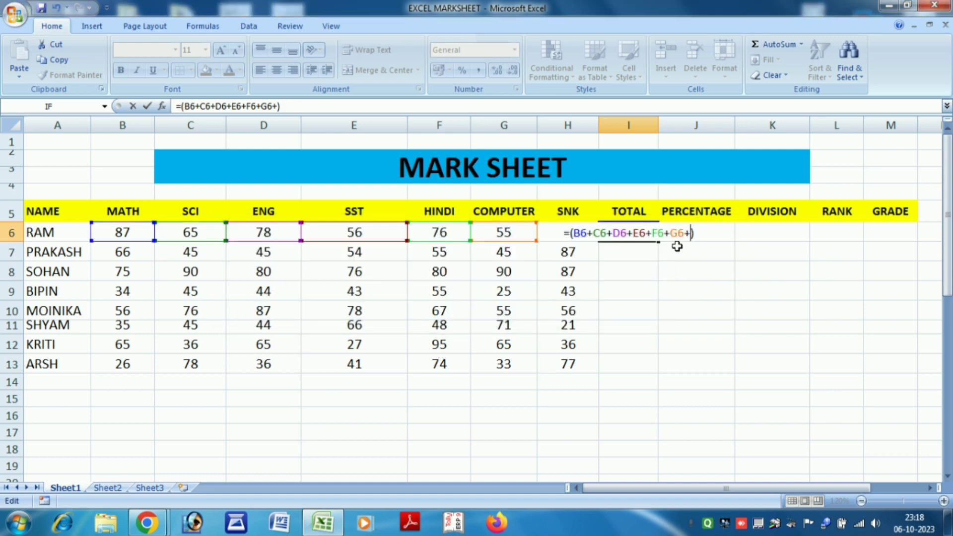
key(BackSpace)
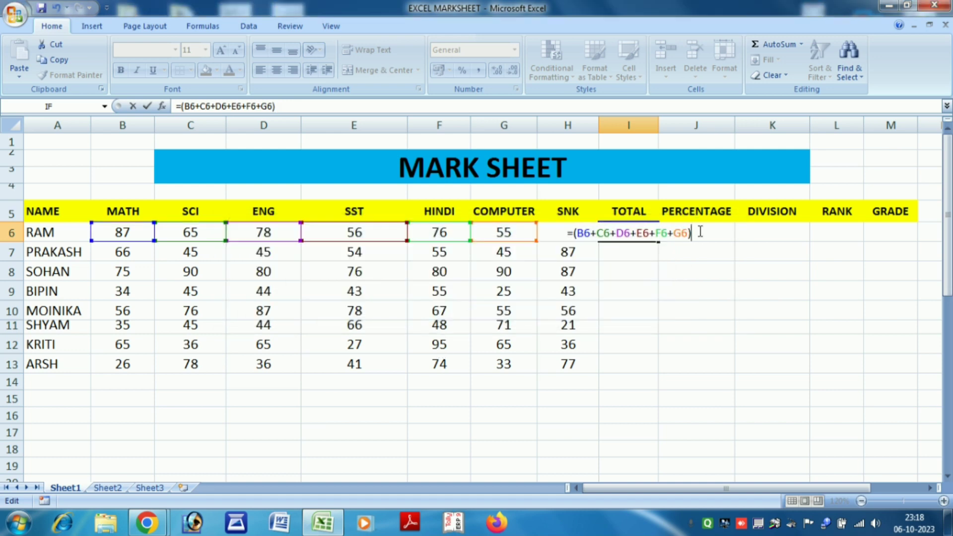
key(Return)
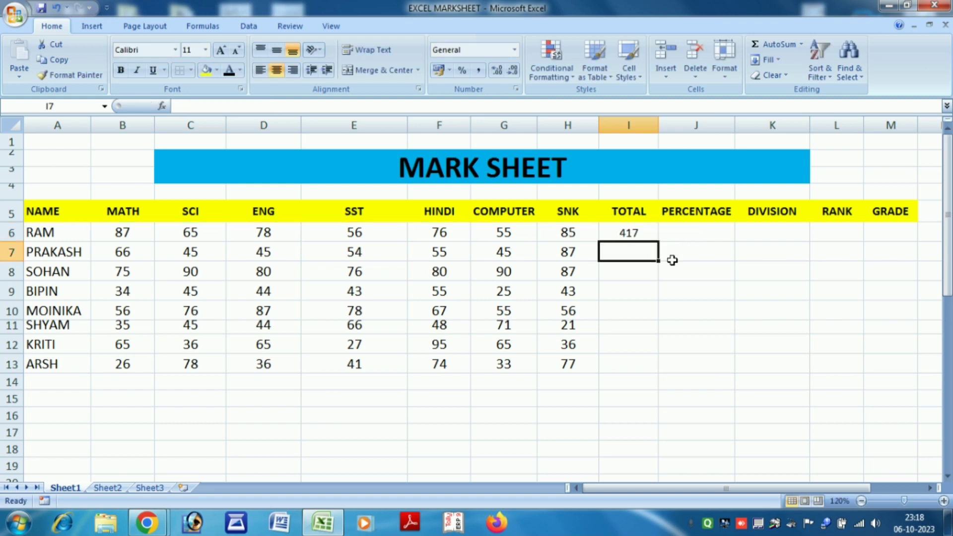
Step: Fill the addition formula from I6 down to I13 for all students
click(633, 233)
drag(660, 243, 642, 373)
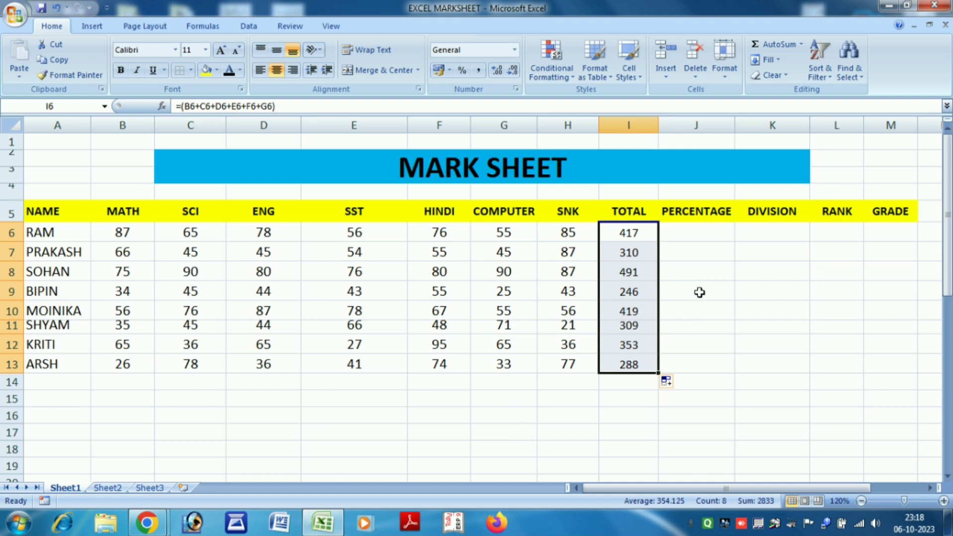
click(700, 230)
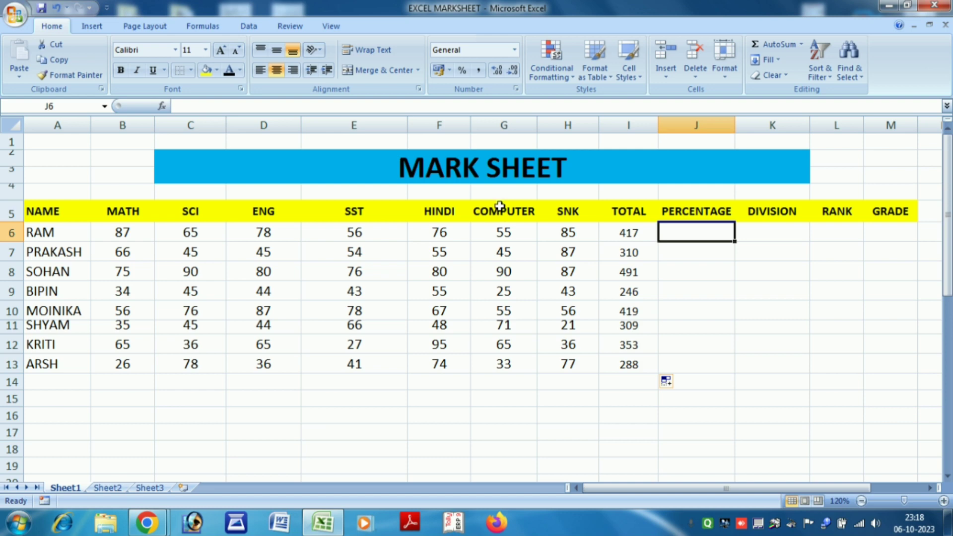
Step: Delete the entire COMPUTER column from the mark sheet
drag(502, 211, 504, 364)
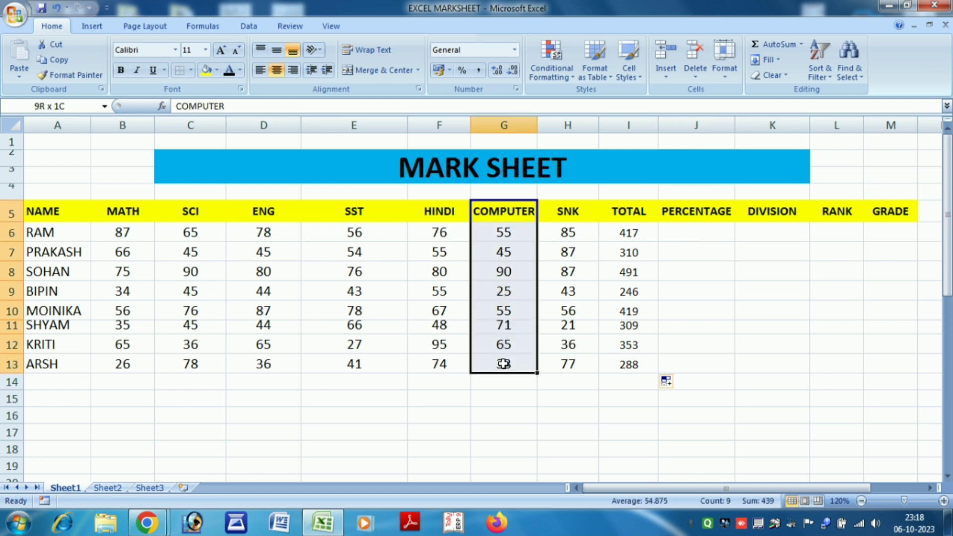
click(705, 74)
click(732, 124)
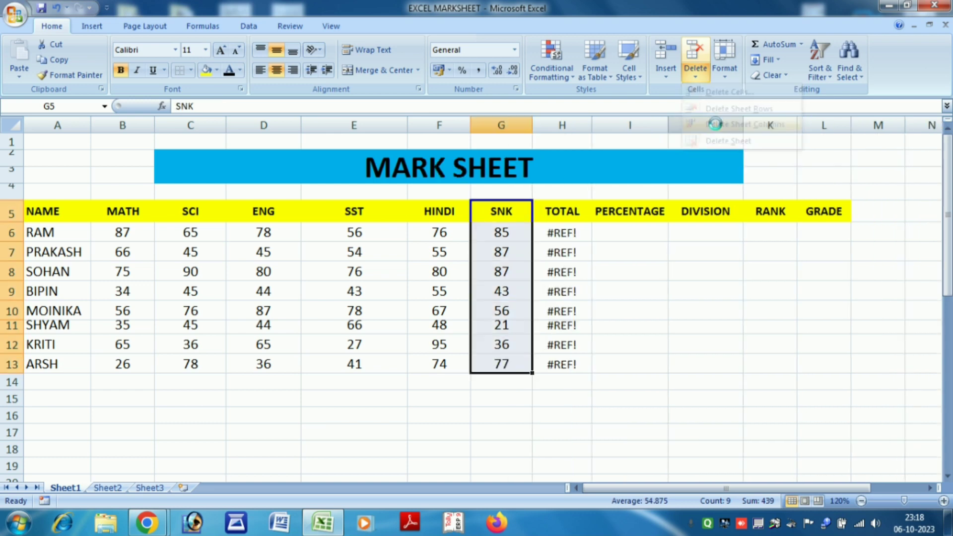
Step: Clear the broken formulas from the TOTAL cells H6 to H13
drag(571, 240, 568, 364)
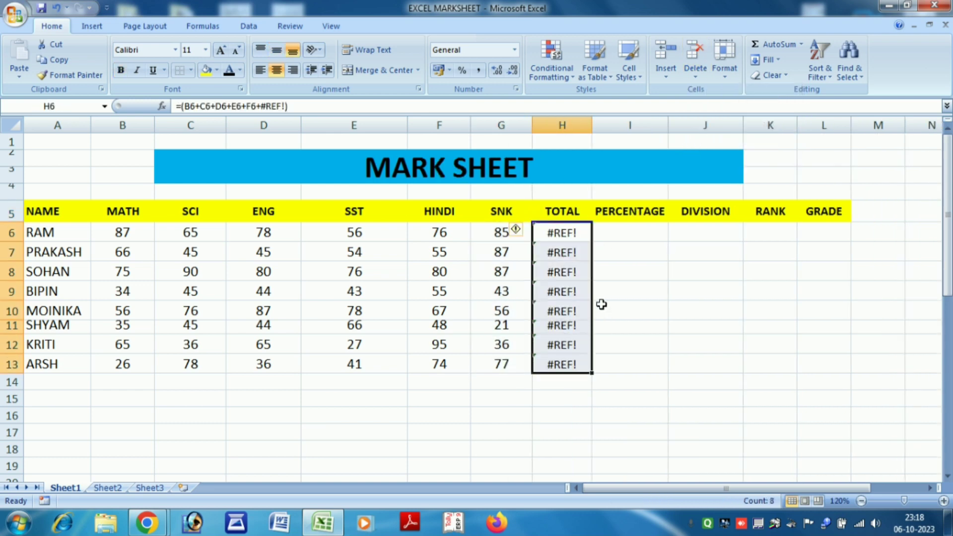
key(BackSpace)
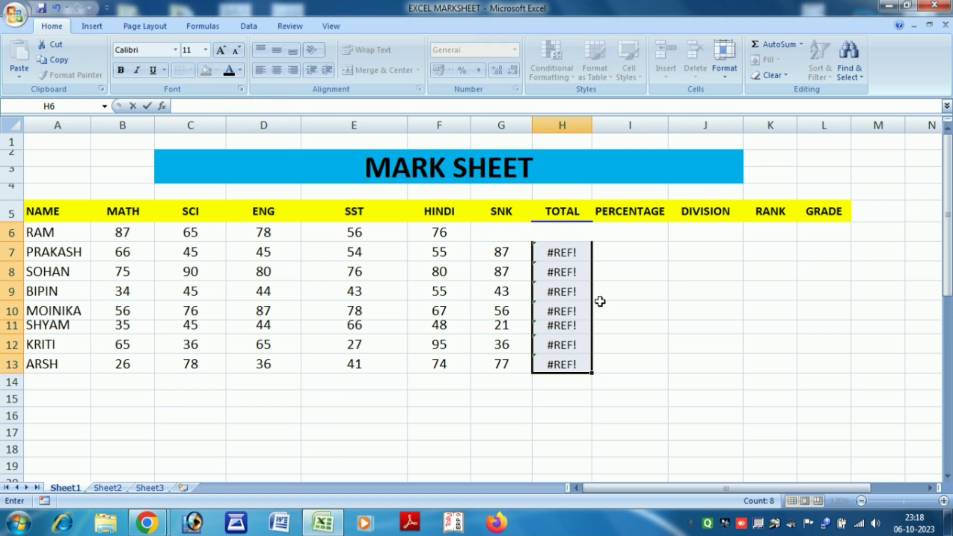
click(628, 344)
drag(561, 252, 567, 361)
key(Delete)
click(598, 343)
Step: Enter the formula =SUM(B6:F6) in H6 to total the first student's marks
click(562, 236)
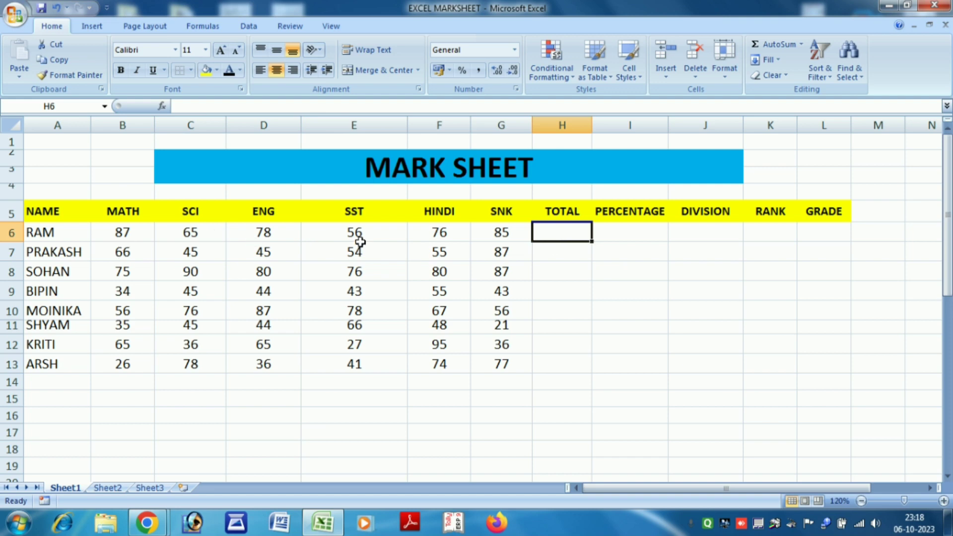
text(=)
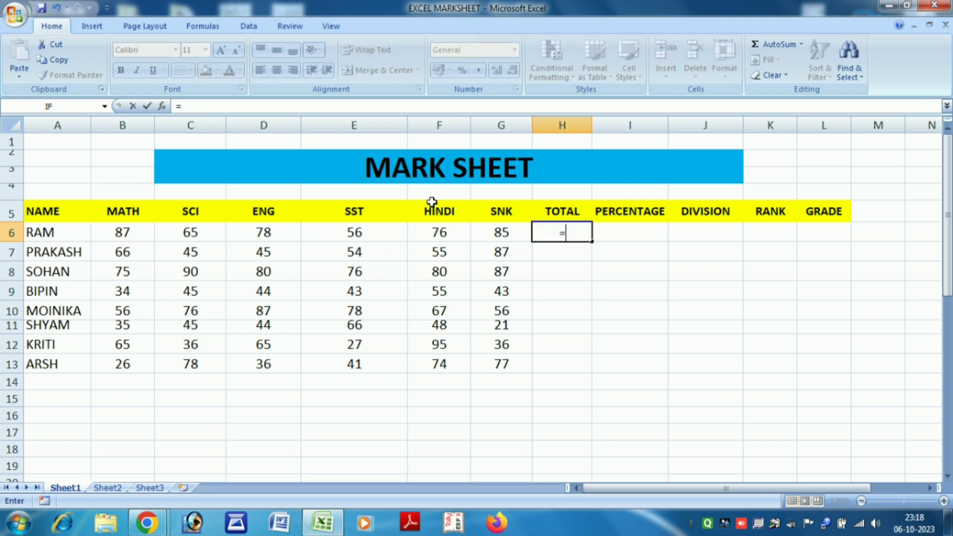
text(SUM()
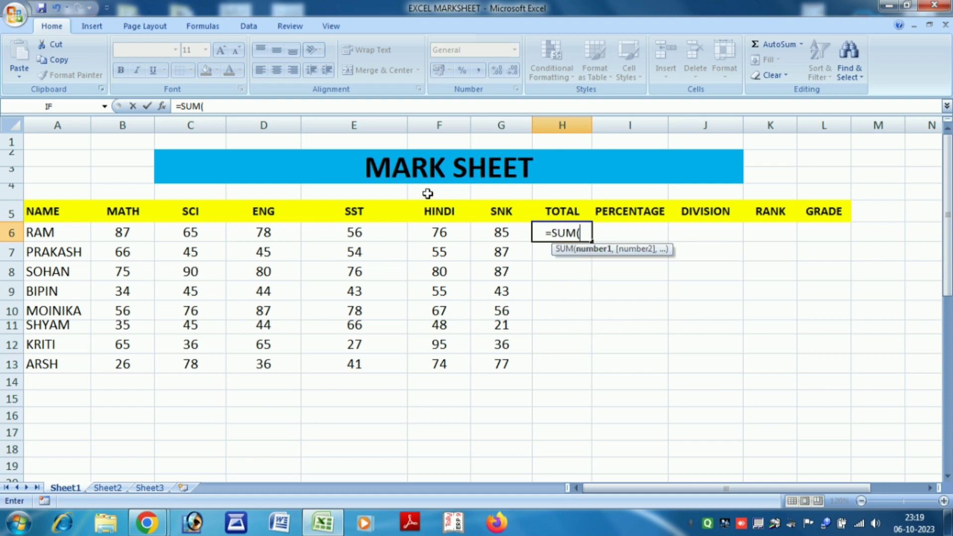
drag(130, 229, 422, 229)
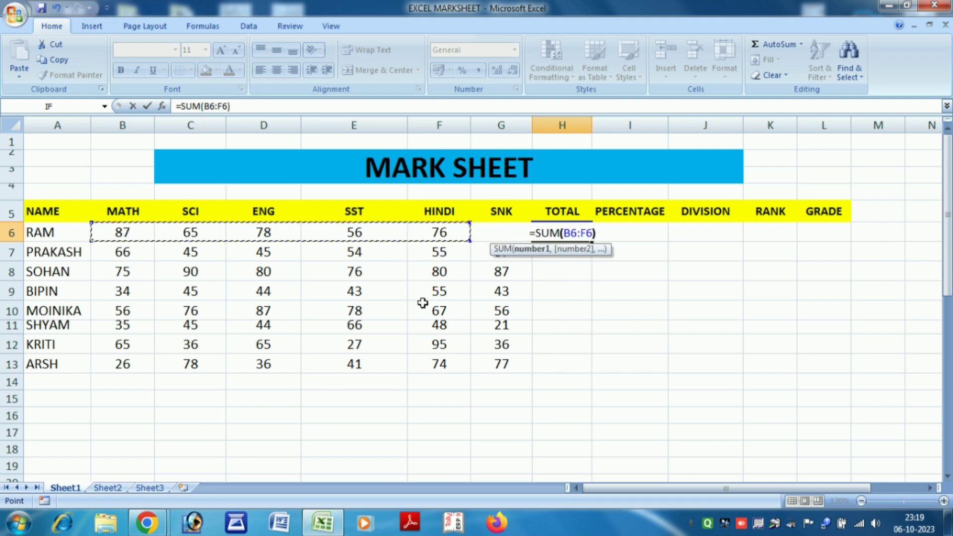
text())
key(Return)
Step: Fill the SUM formula from H6 down to H13 for all students
click(555, 233)
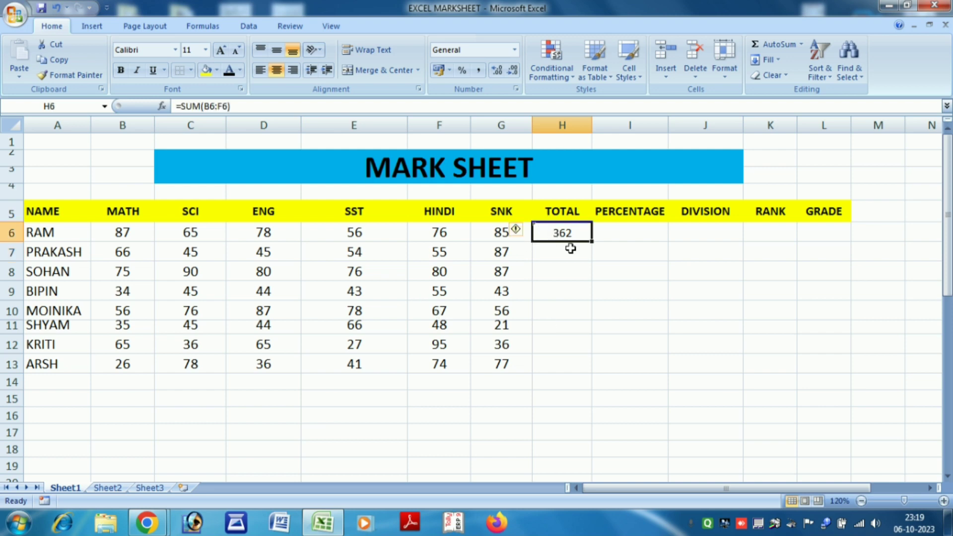
drag(591, 247, 587, 252)
click(562, 234)
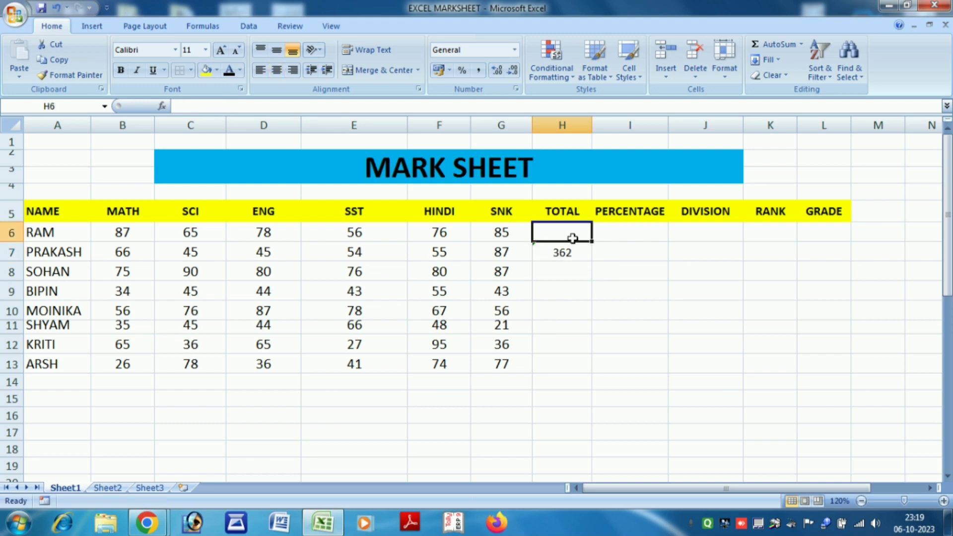
click(564, 246)
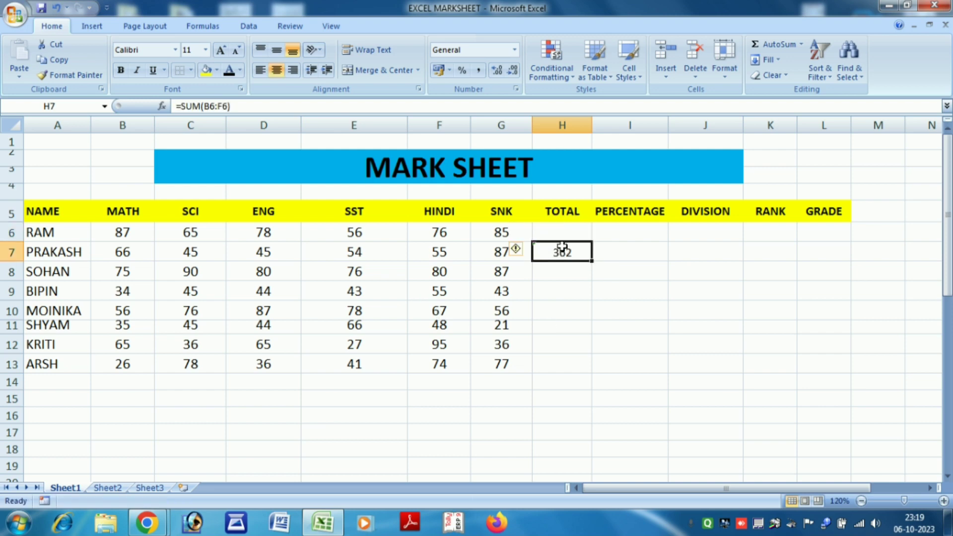
drag(563, 244, 574, 363)
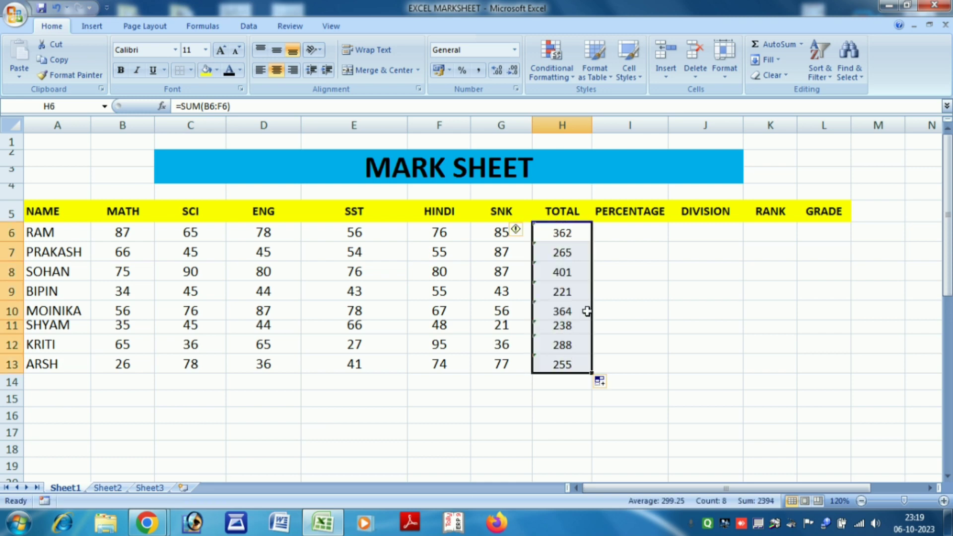
Step: Enter the percentage formula =(H6/5) in I6, dividing the total by the number of subjects
click(629, 232)
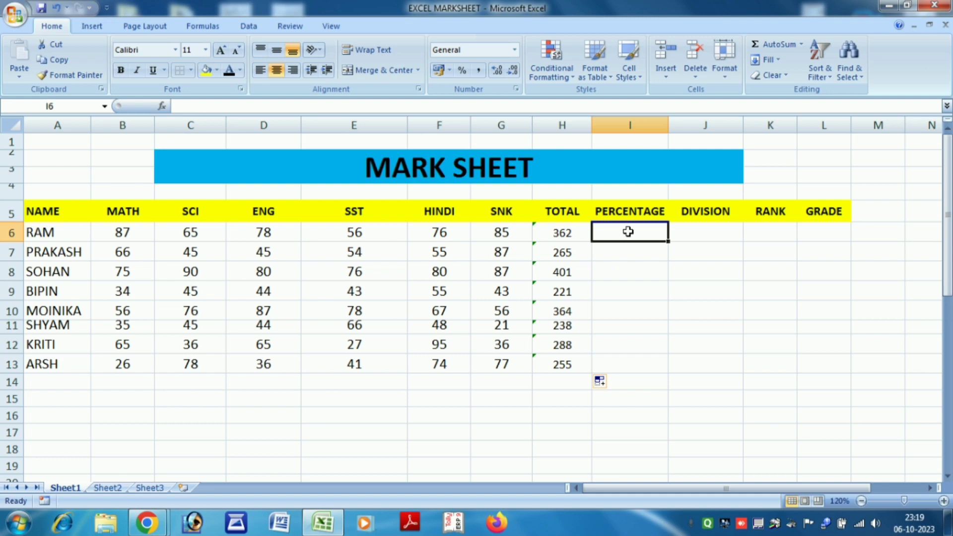
text(=()
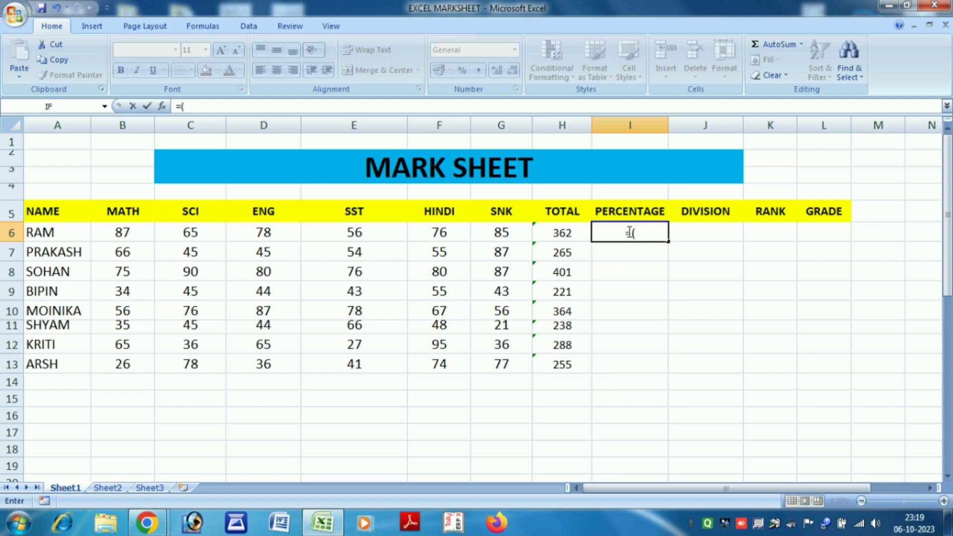
click(559, 236)
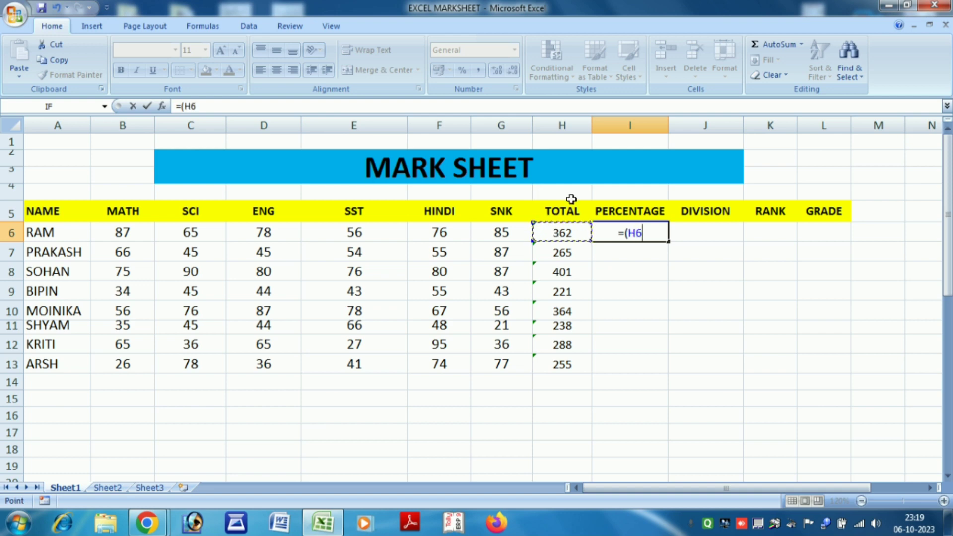
text(/)
text(5))
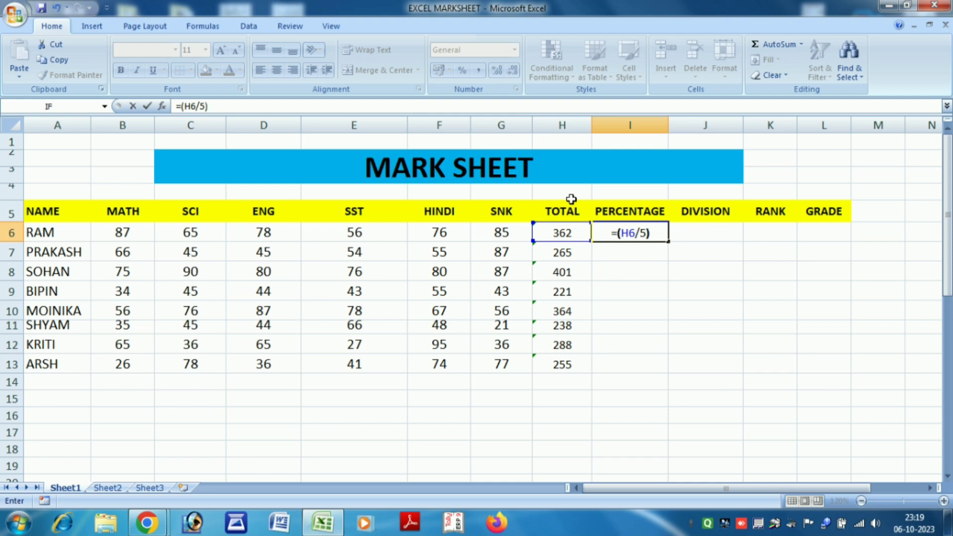
key(Return)
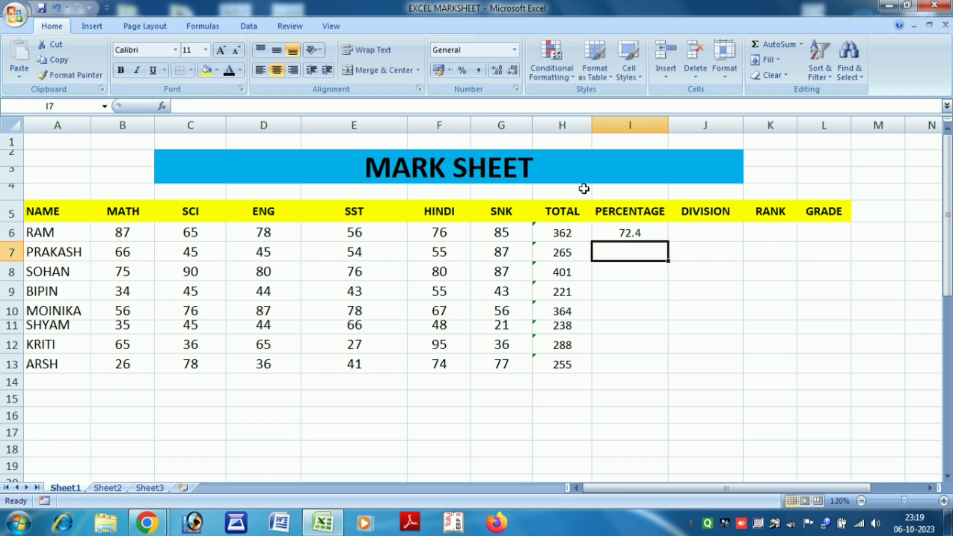
Step: Fill the division-by-5 percentage formula from I6 down to I13
click(611, 231)
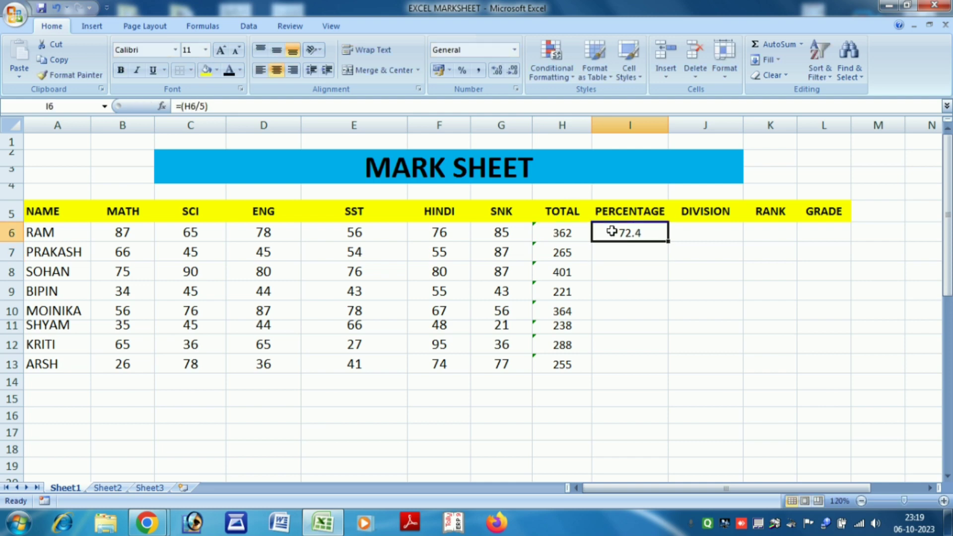
click(671, 246)
click(645, 235)
drag(663, 238, 647, 370)
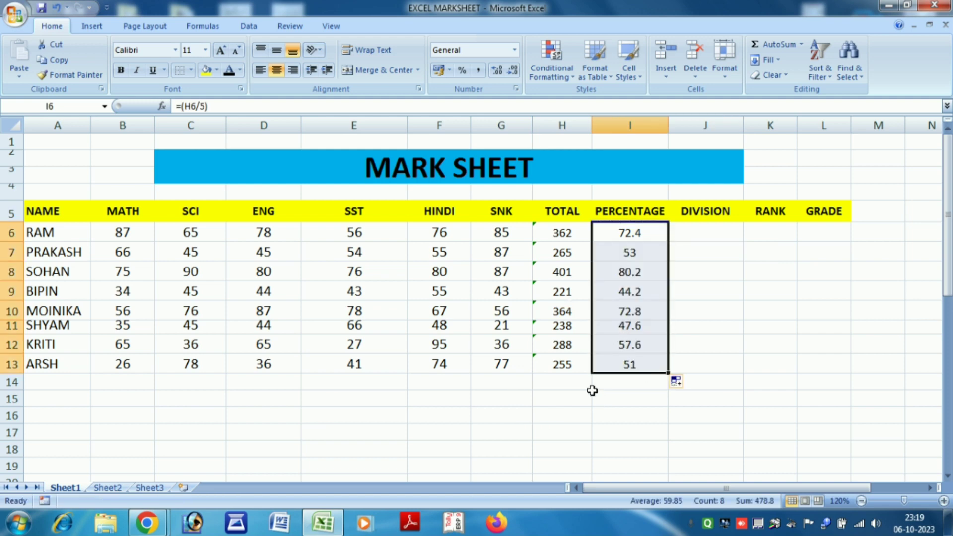
Step: Undo the percentage fill and clear the formula from I6
key(ctrl+z)
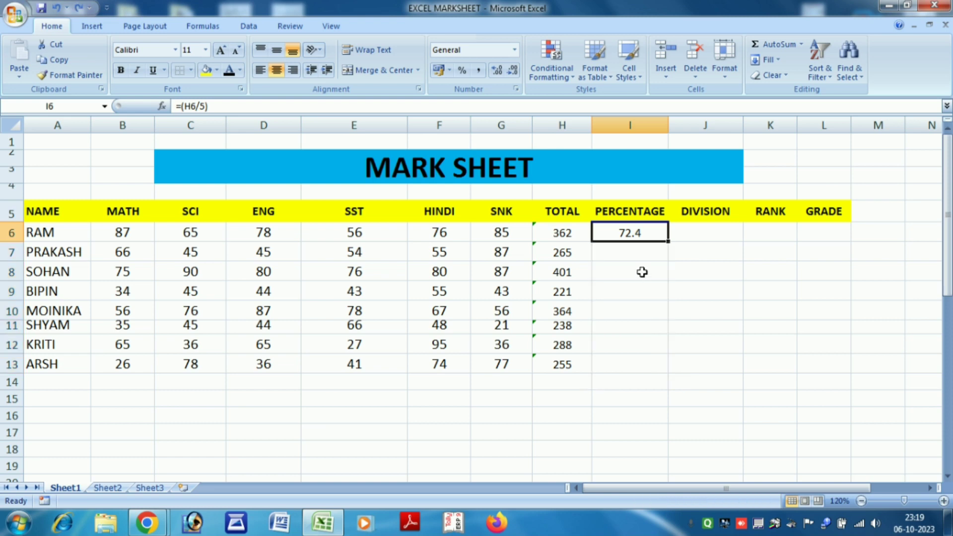
key(Delete)
drag(655, 287, 649, 271)
Step: Enter the percentage formula =(H6*100/500) in I6 and fill it down to I13 for all students
click(641, 232)
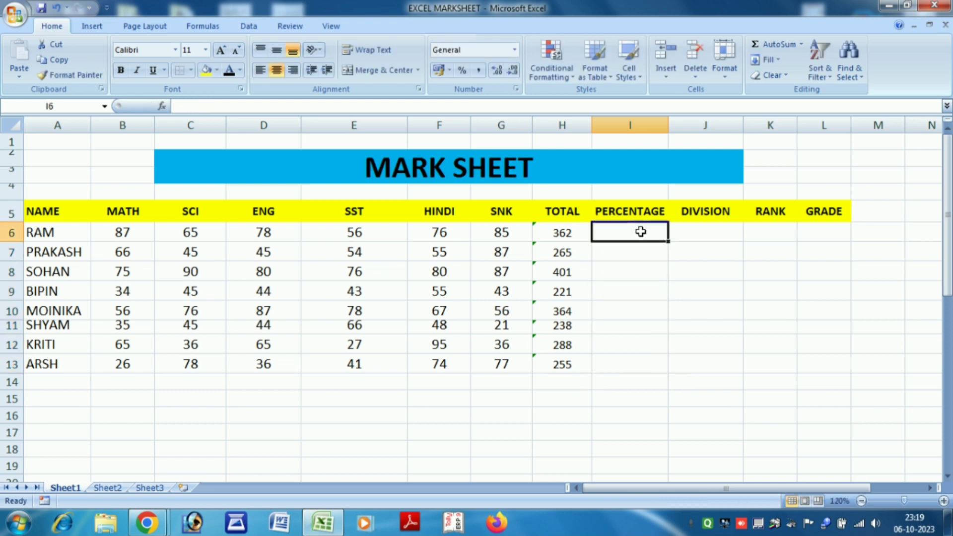
text(=()
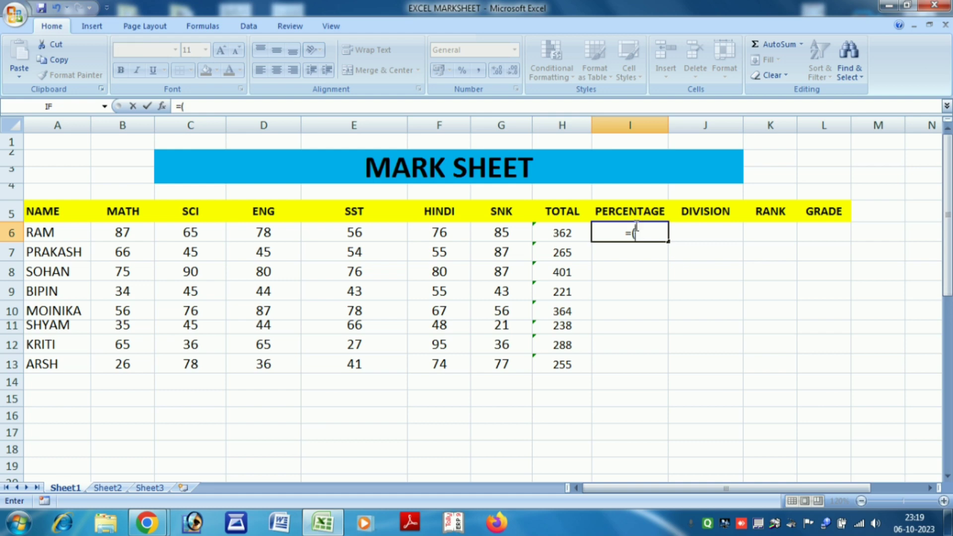
click(566, 233)
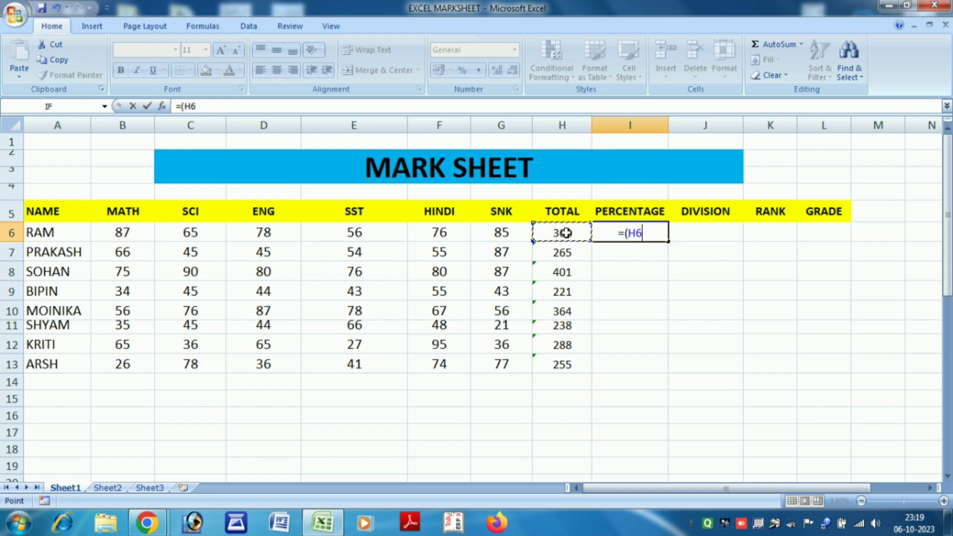
text(*)
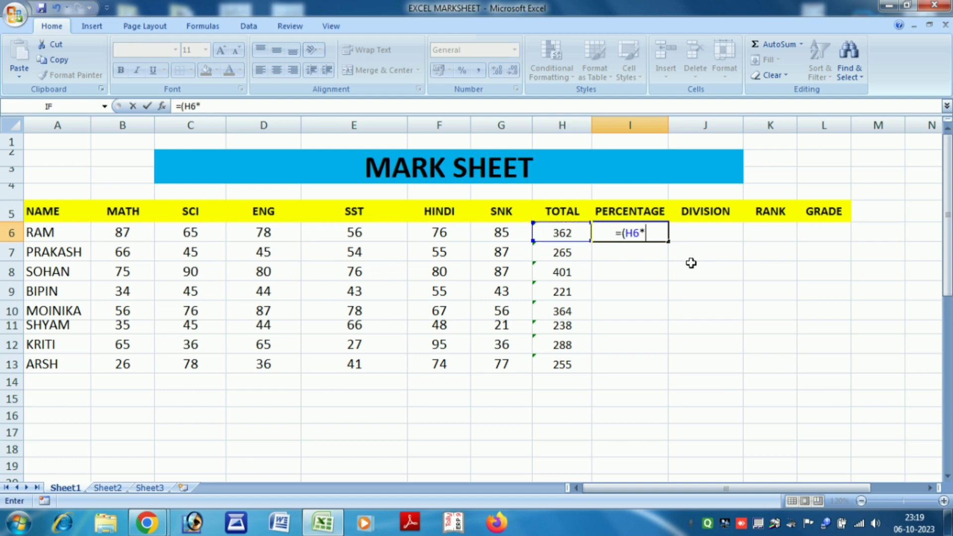
text(100/500)
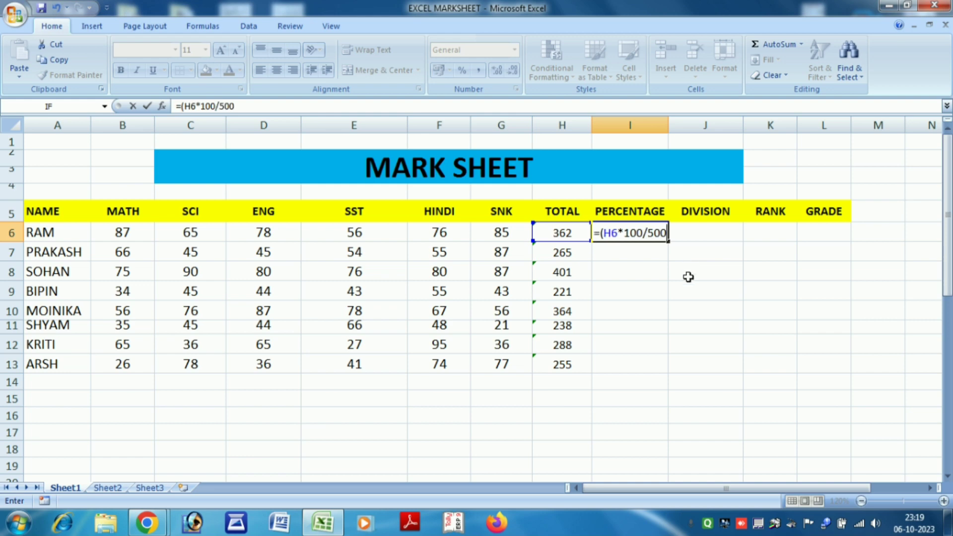
key(Return)
click(638, 229)
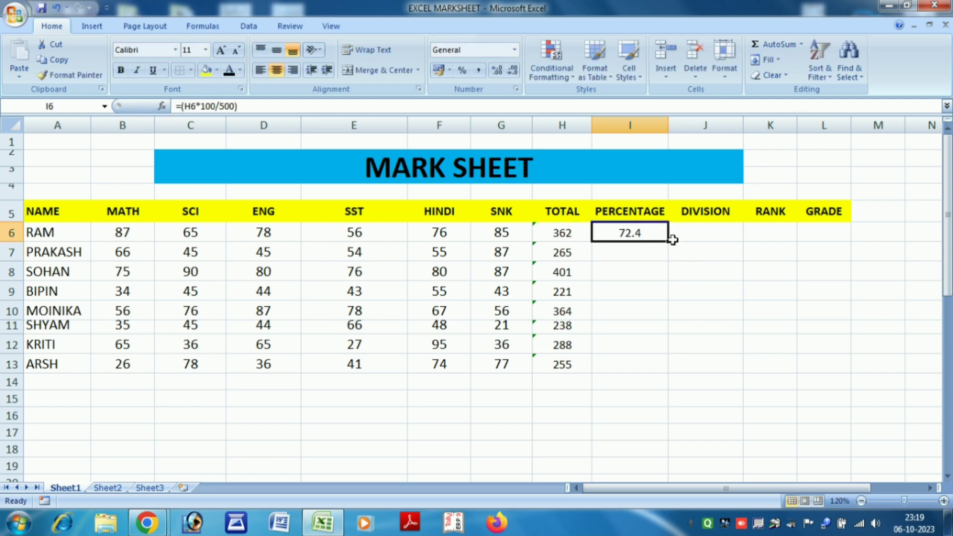
drag(668, 241, 644, 372)
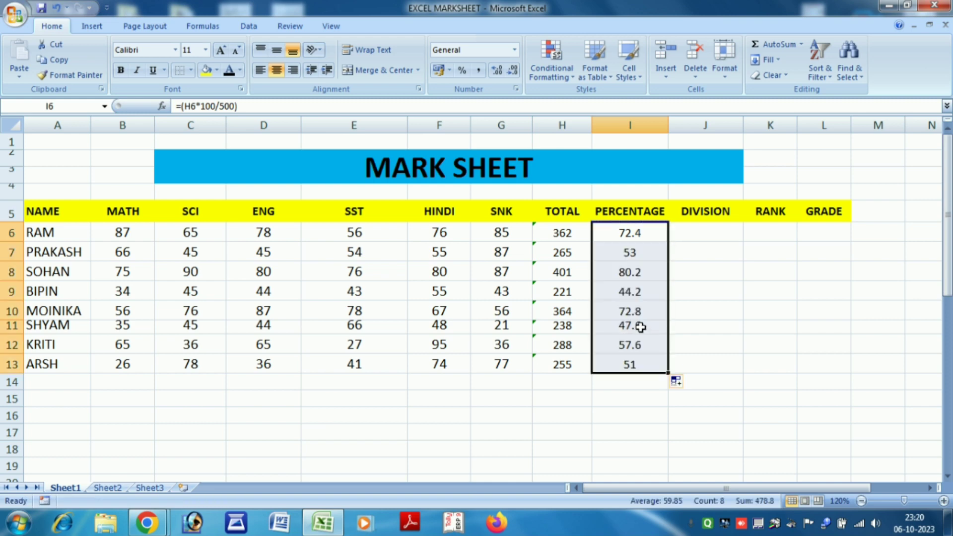
click(713, 230)
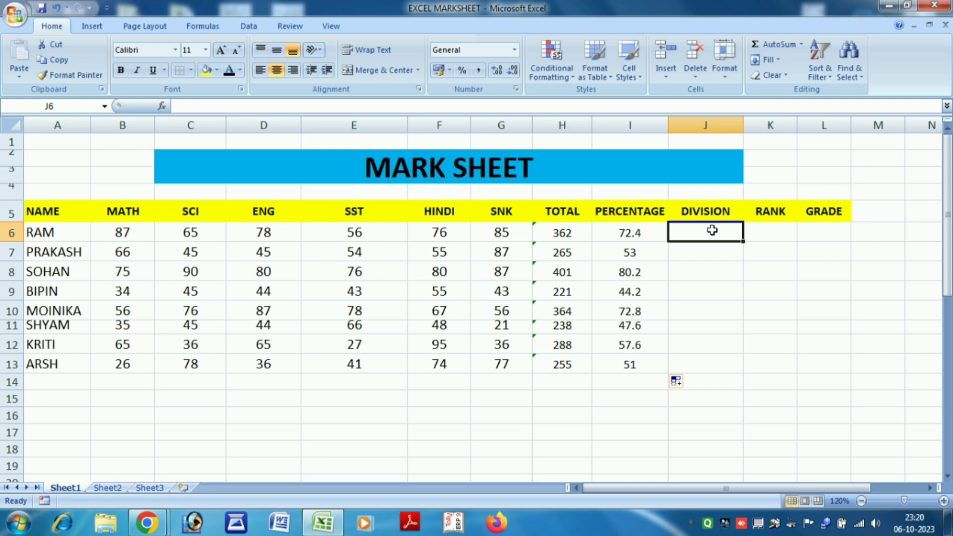
text(=)
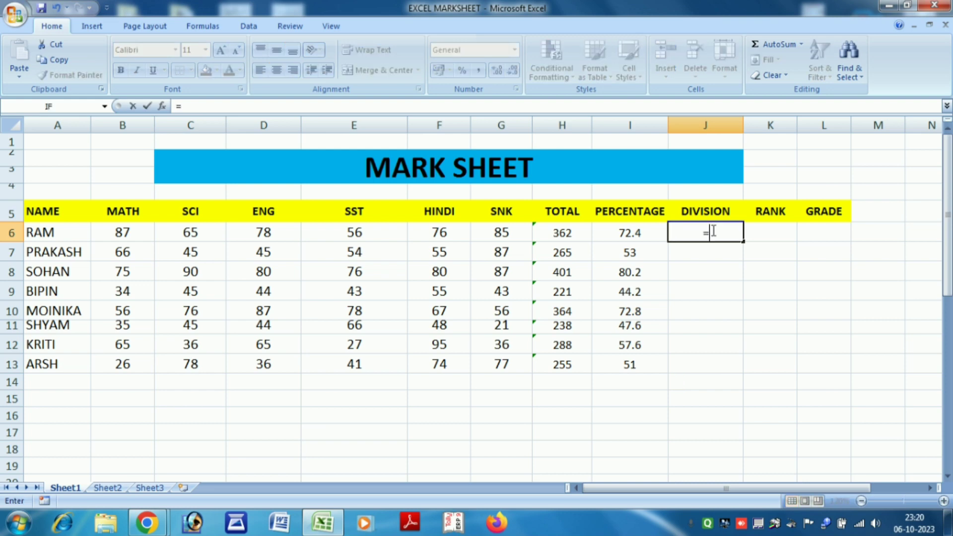
text(IF)
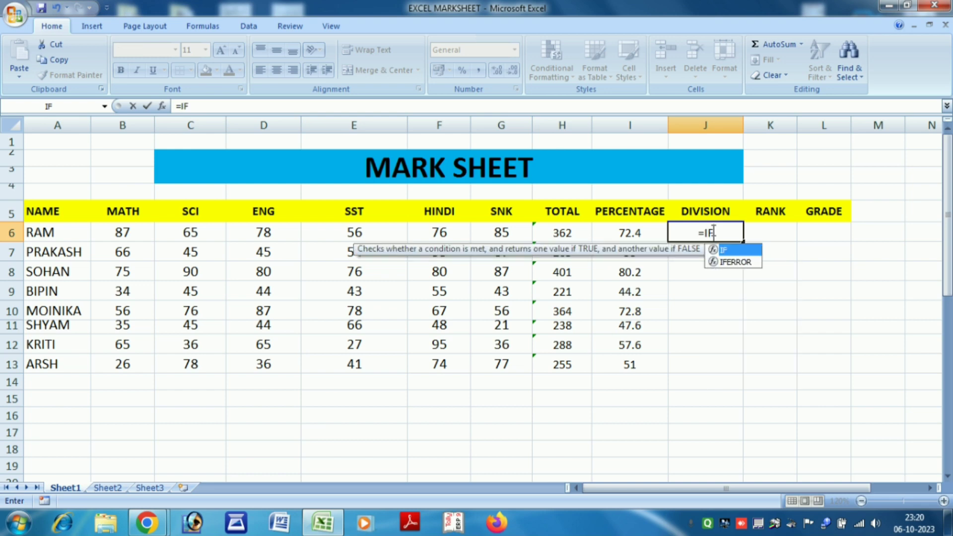
text(()
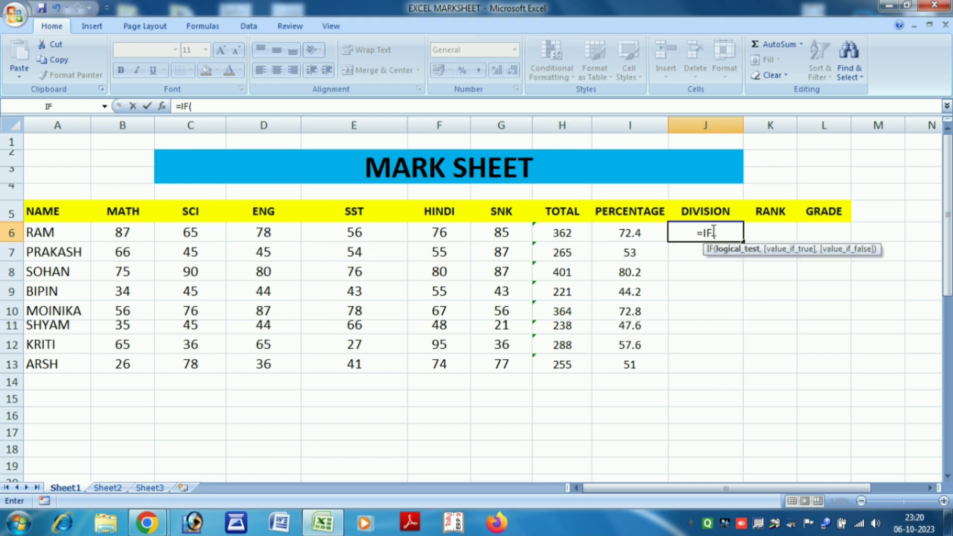
click(635, 233)
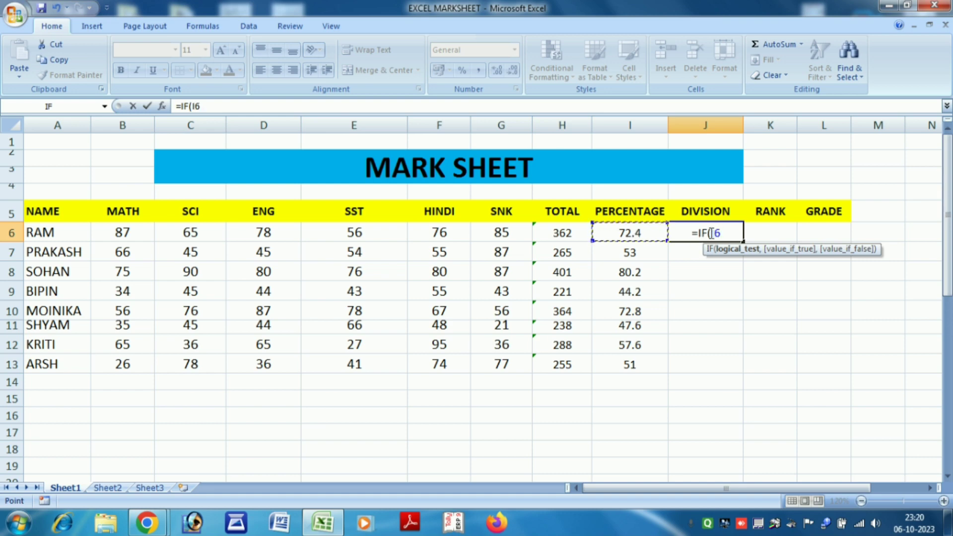
text(>=)
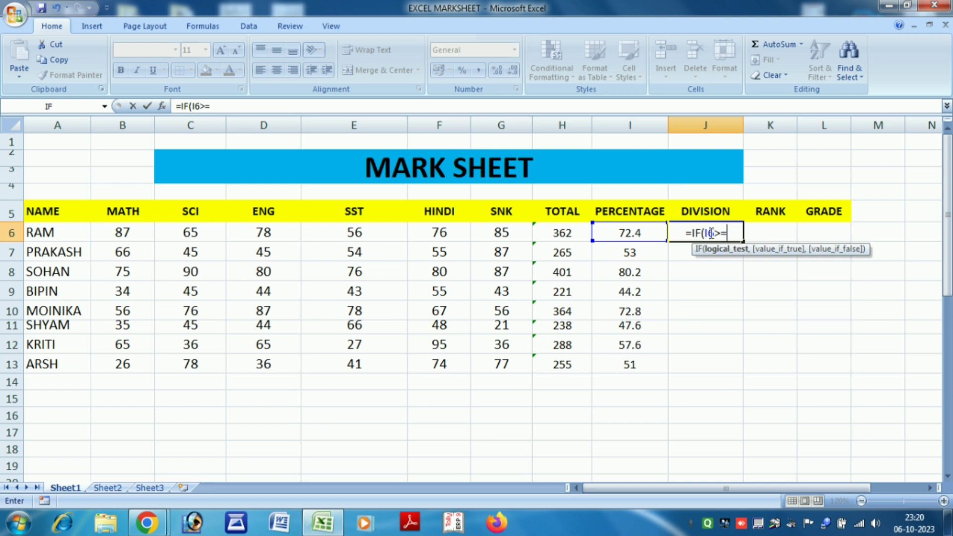
text(6)
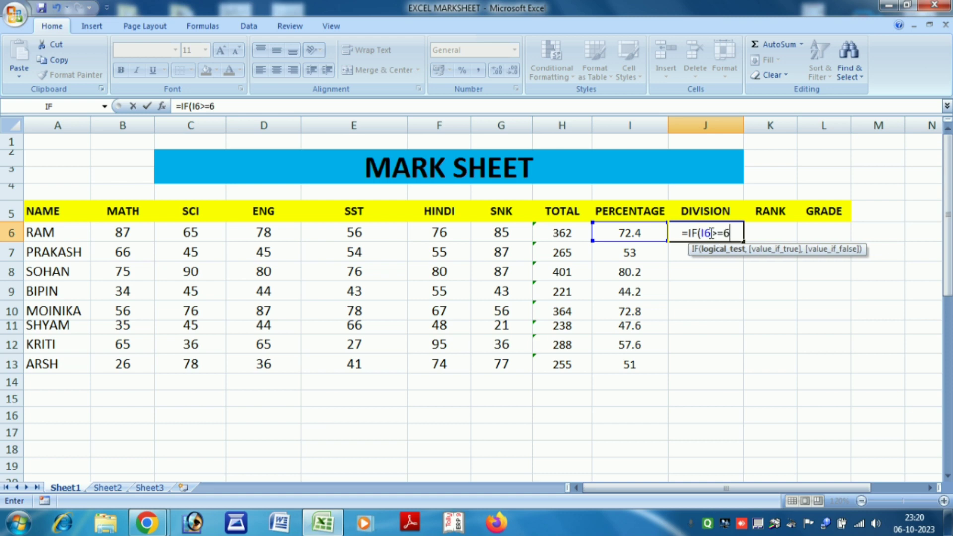
text(0,)
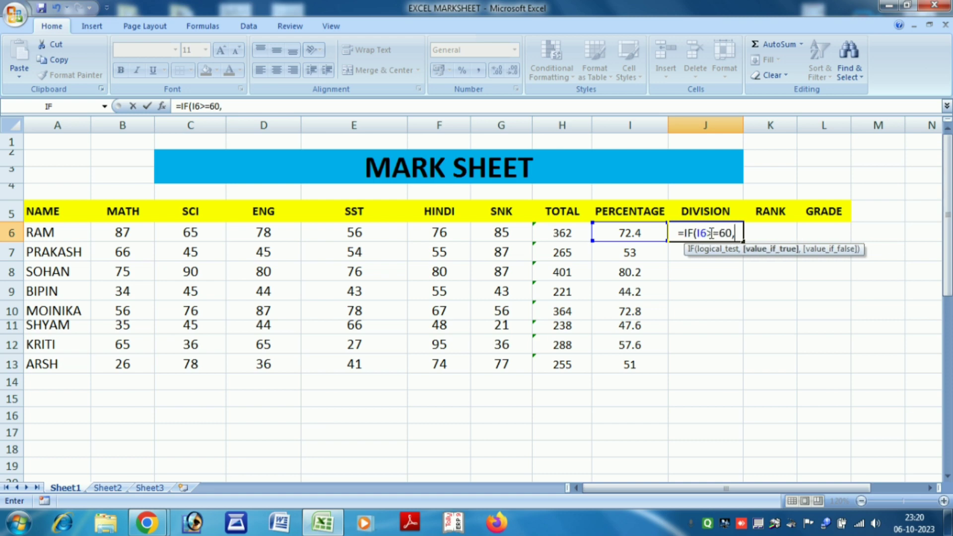
text(")
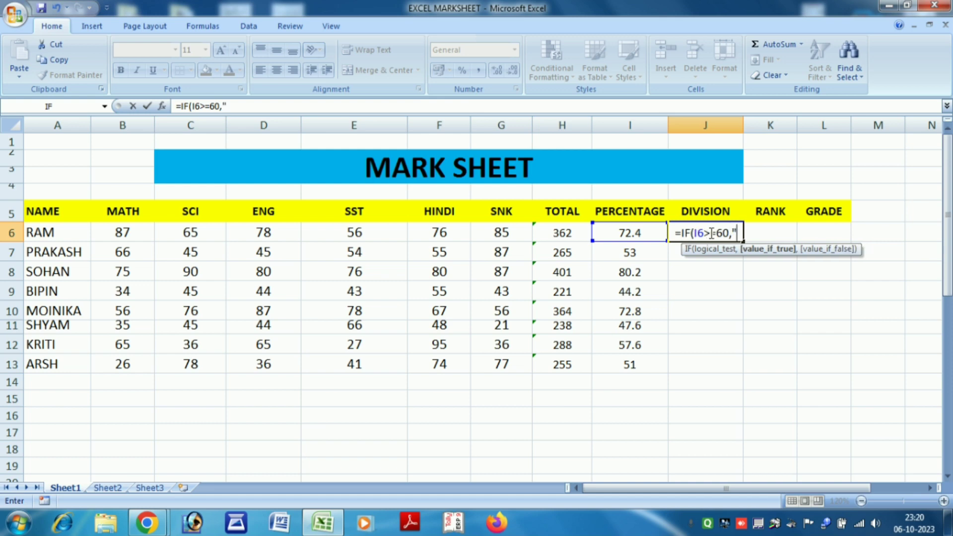
text(FIRT)
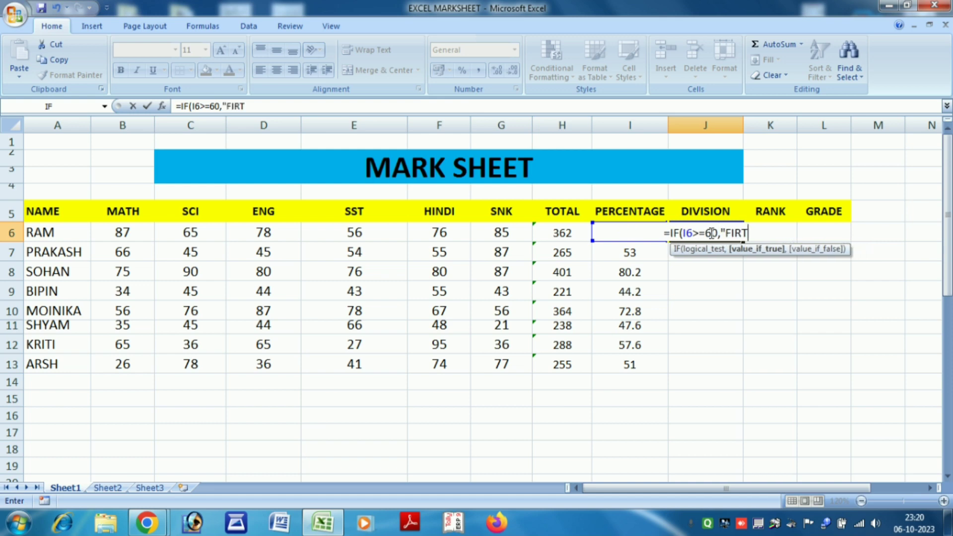
key(BackSpace)
text(ST)
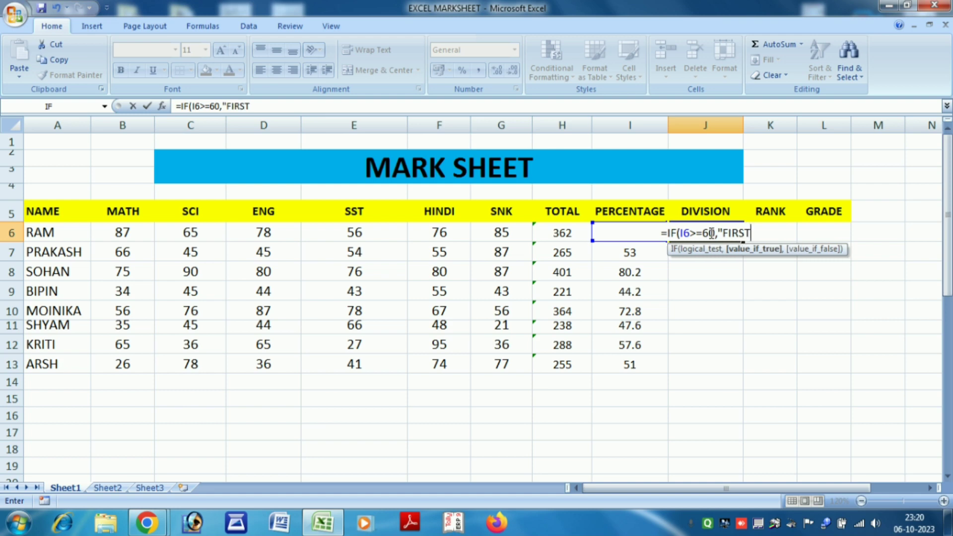
text(")
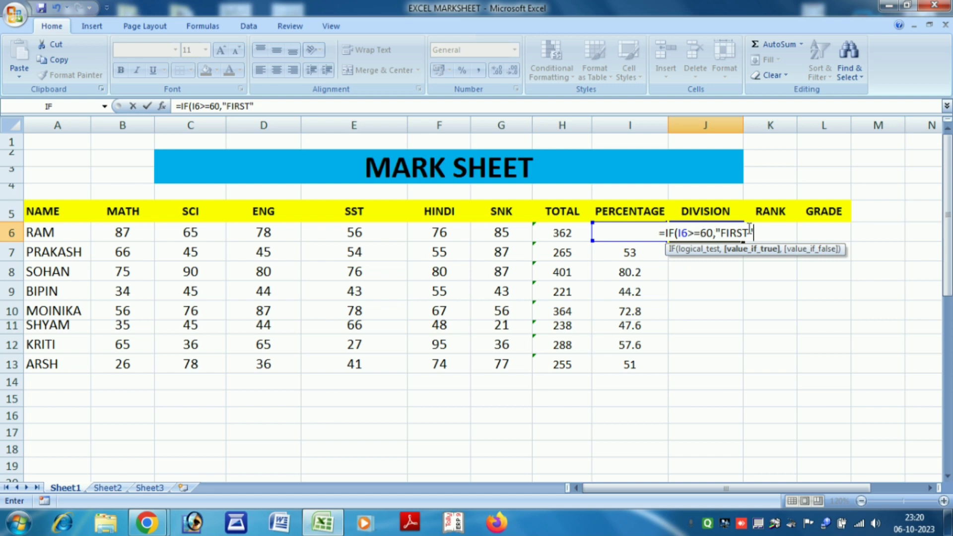
text(,I)
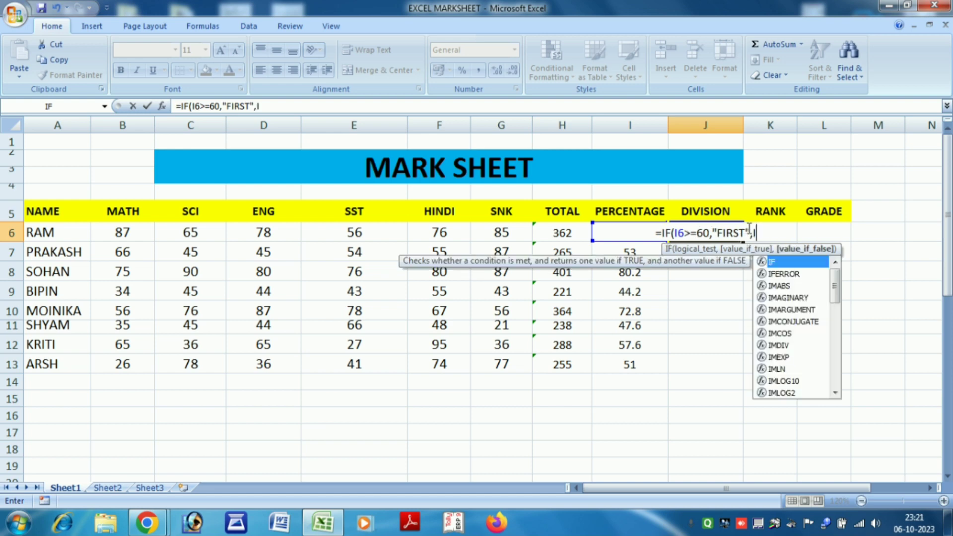
text(F()
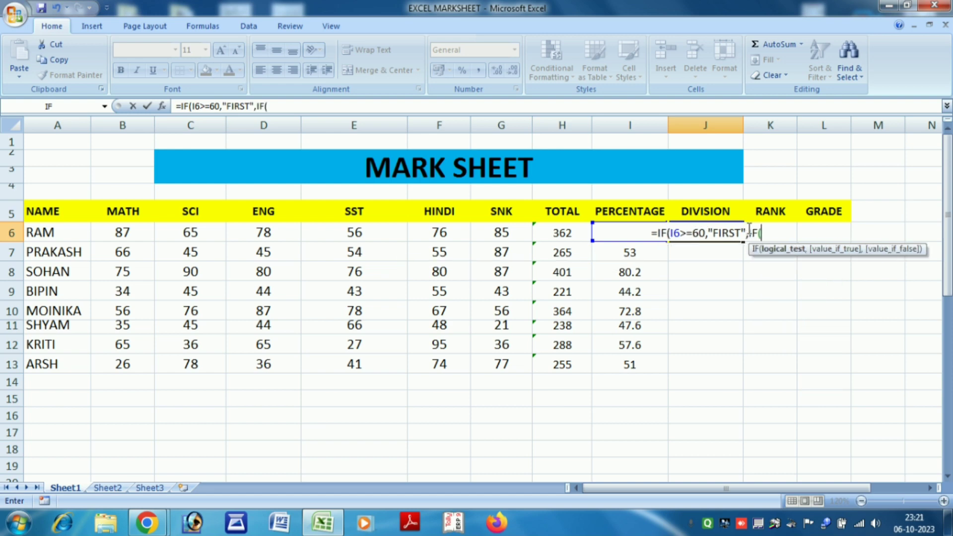
click(640, 233)
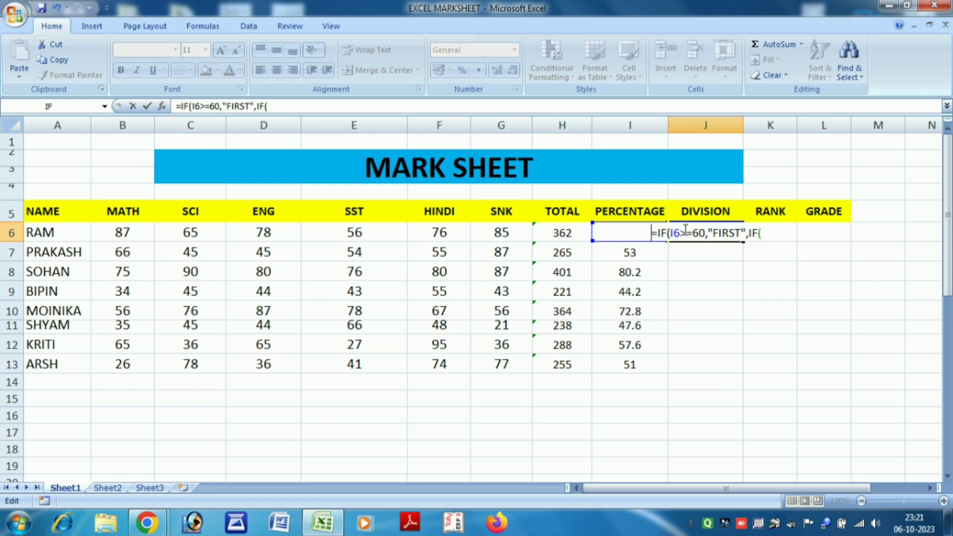
click(767, 232)
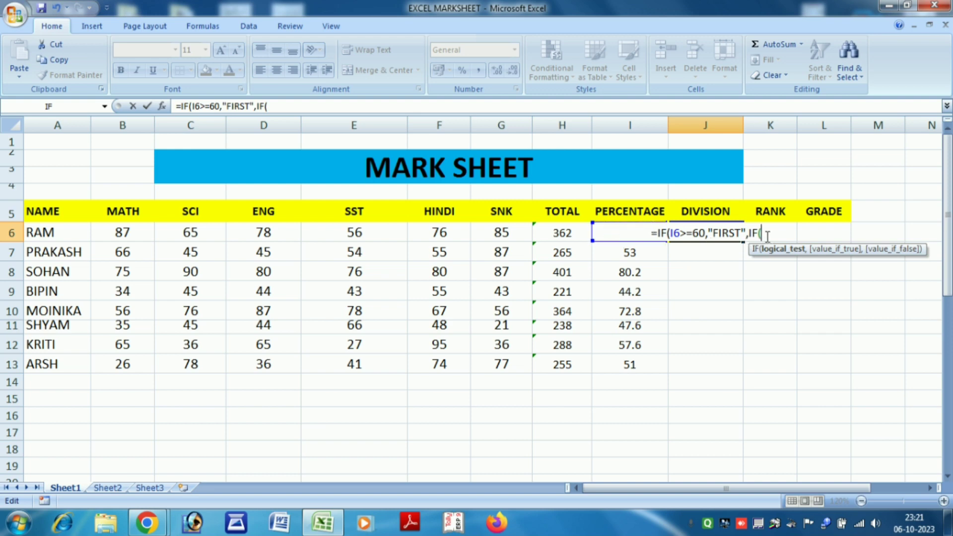
key(BackSpace)
key(BackSpace)
key(BackSpace)
key(BackSpace)
key(BackSpace)
key(BackSpace)
key(BackSpace)
key(BackSpace)
key(BackSpace)
key(BackSpace)
key(BackSpace)
key(BackSpace)
key(BackSpace)
key(BackSpace)
key(BackSpace)
key(BackSpace)
key(BackSpace)
key(BackSpace)
key(BackSpace)
key(BackSpace)
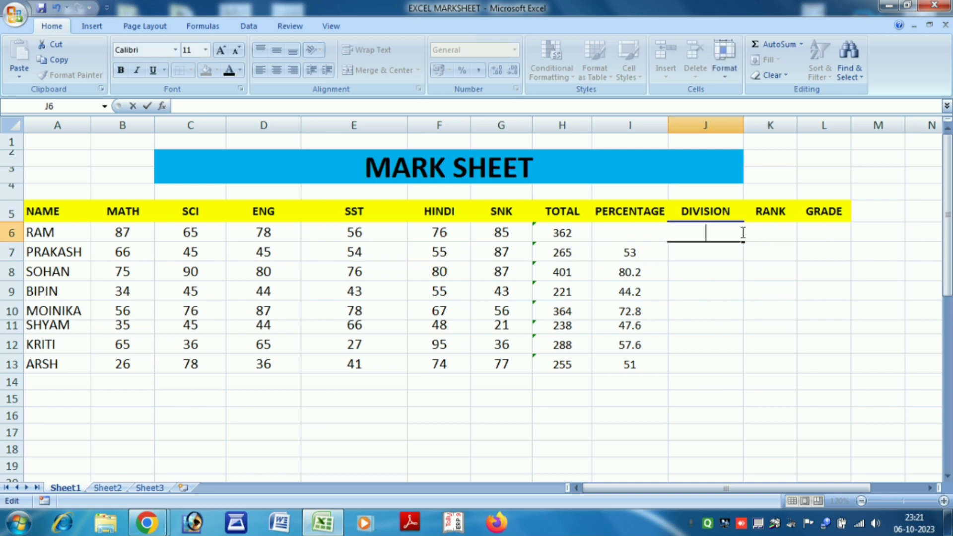
click(726, 304)
Step: Start the division formula in J6 with =IF(I6>=60,"FIRST", referencing the first student's percentage
click(697, 228)
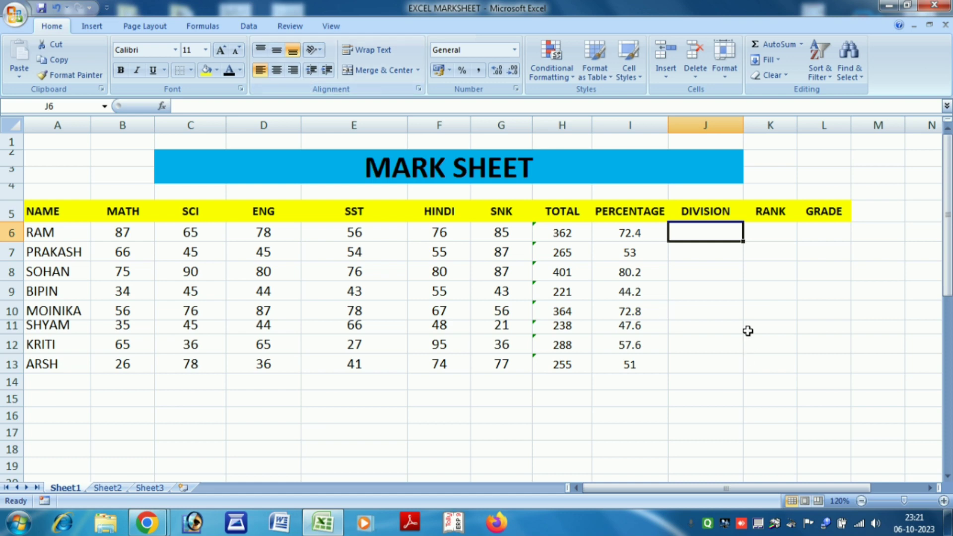
text(=IF)
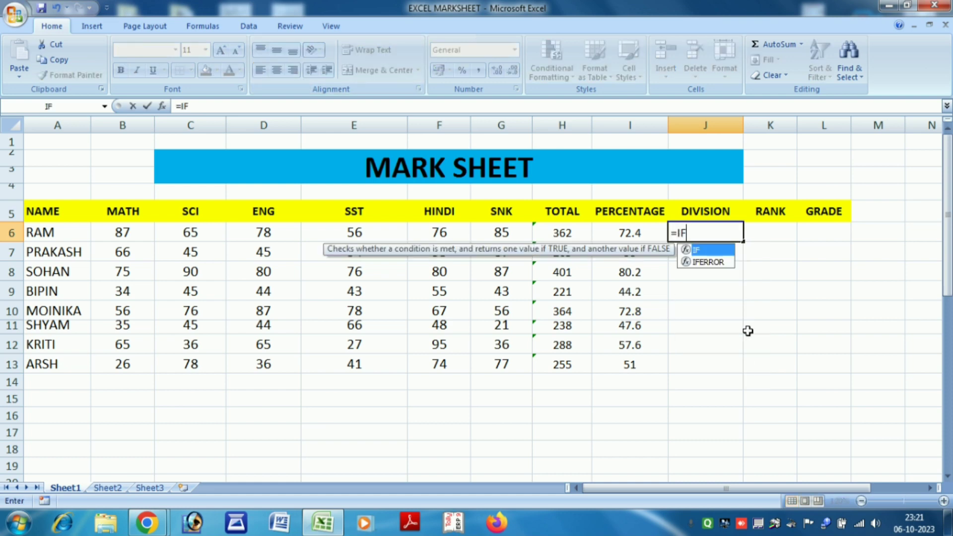
text(()
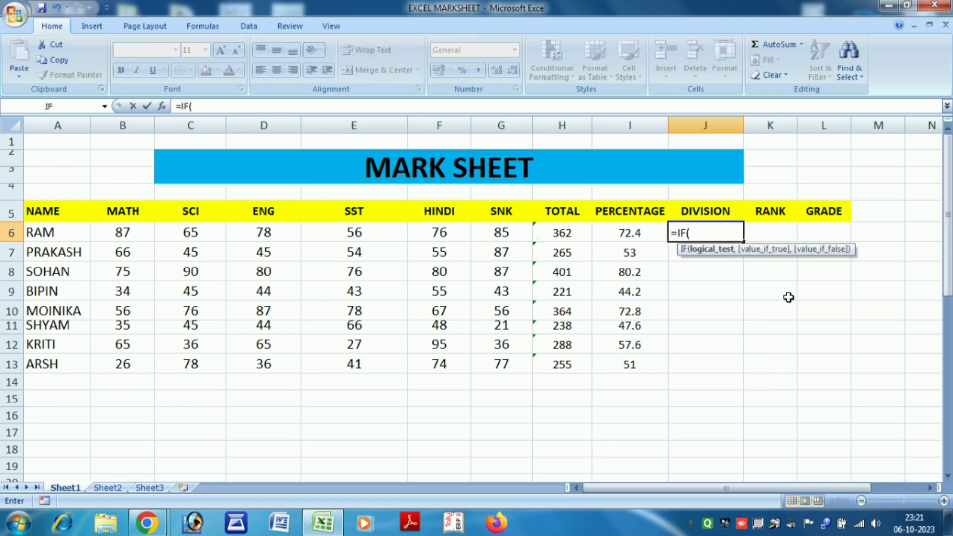
click(648, 234)
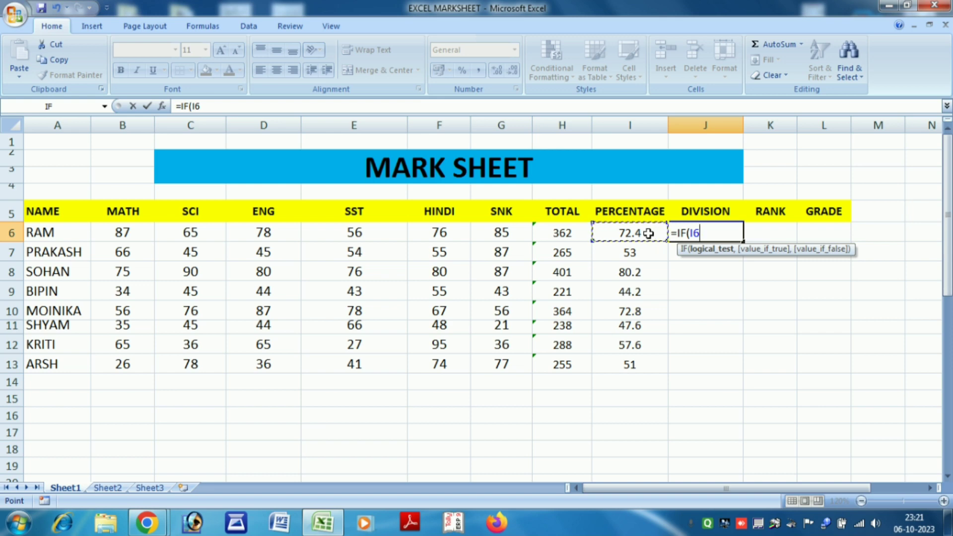
text(>=60,)
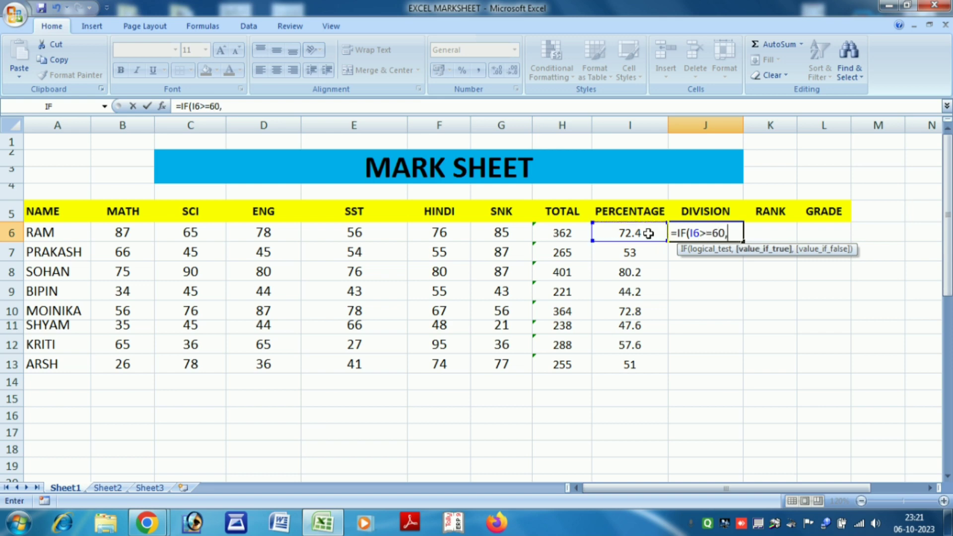
text("FIRST",)
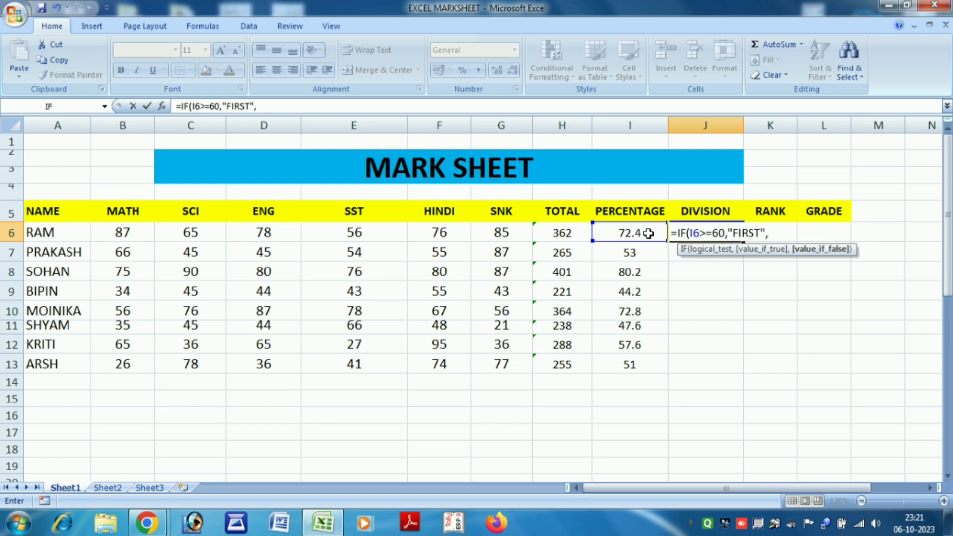
Step: Continue the J6 formula with a nested IF(I6>=50,"SECOND", and begin another nested IF as its false value
text(IF)
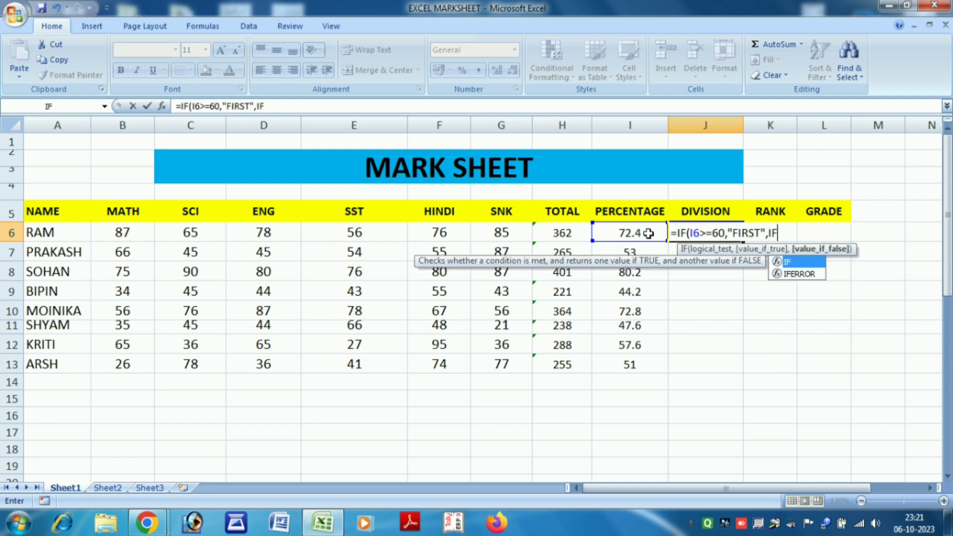
text(()
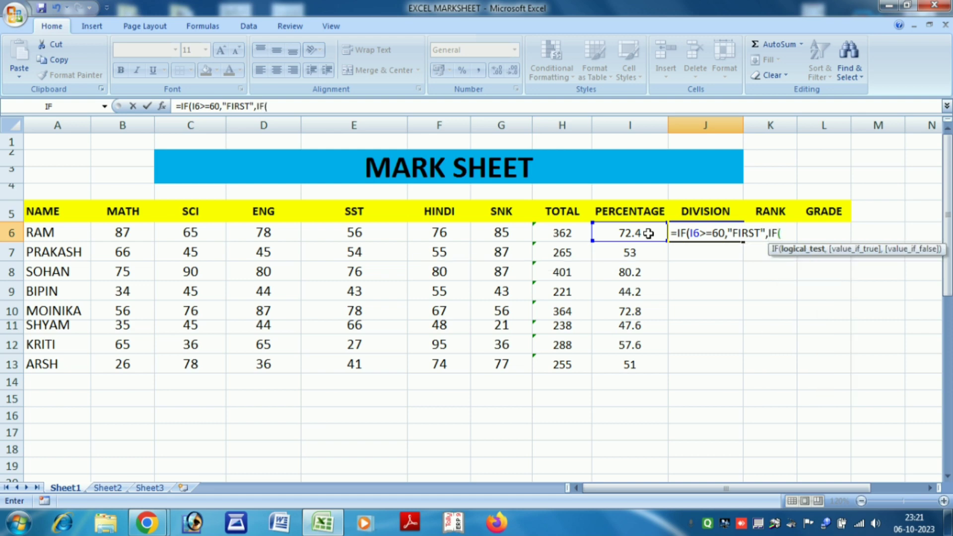
click(634, 231)
text(>=50)
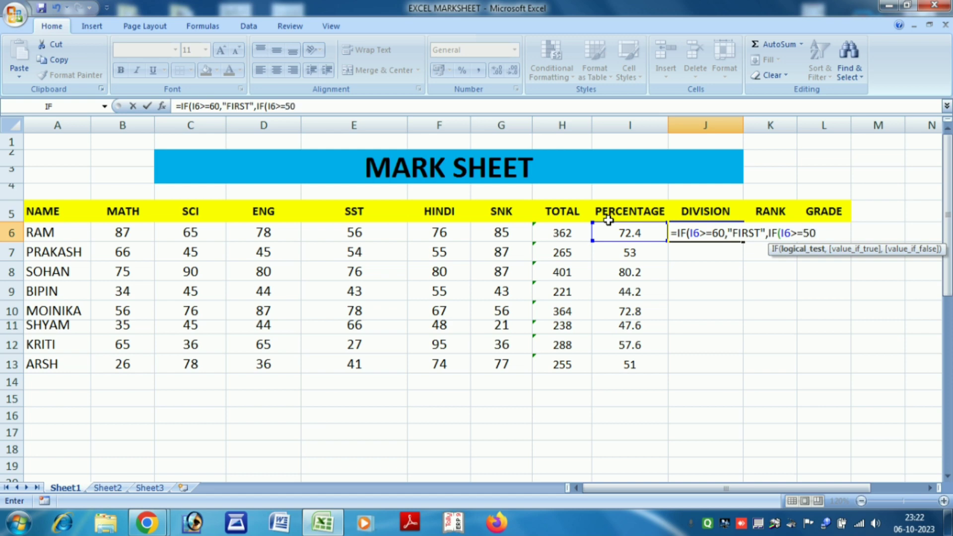
text(,")
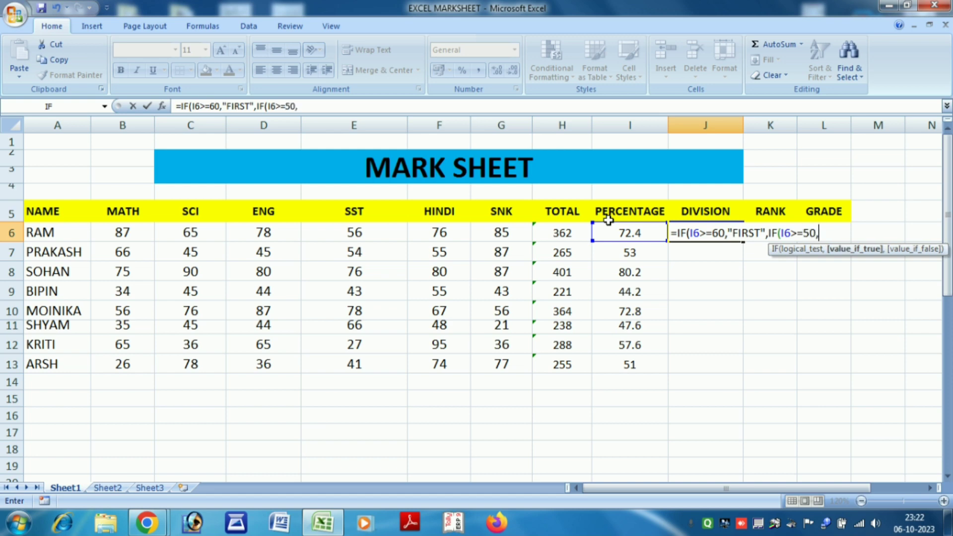
text(DE)
key(BackSpace)
key(BackSpace)
text(SECOMD)
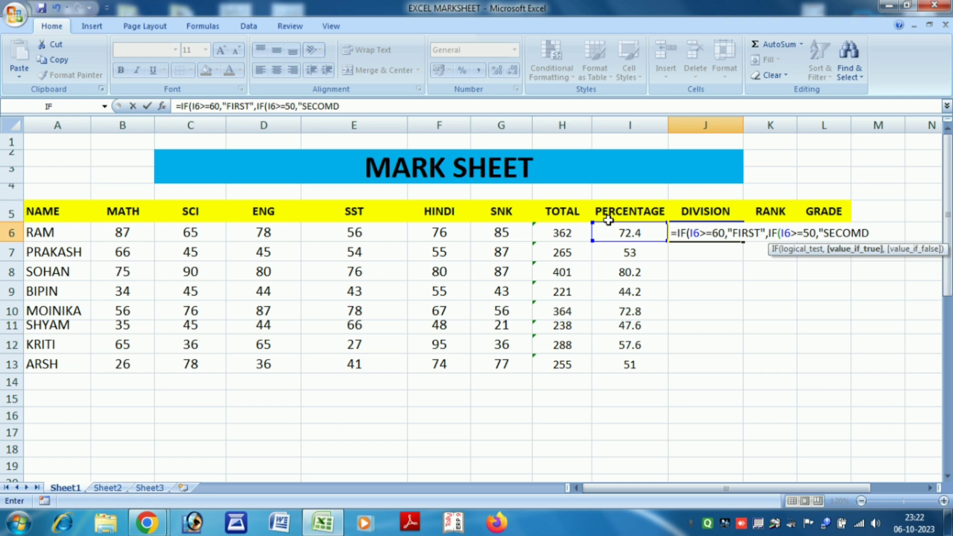
key(BackSpace)
key(BackSpace)
text(ND",IF)
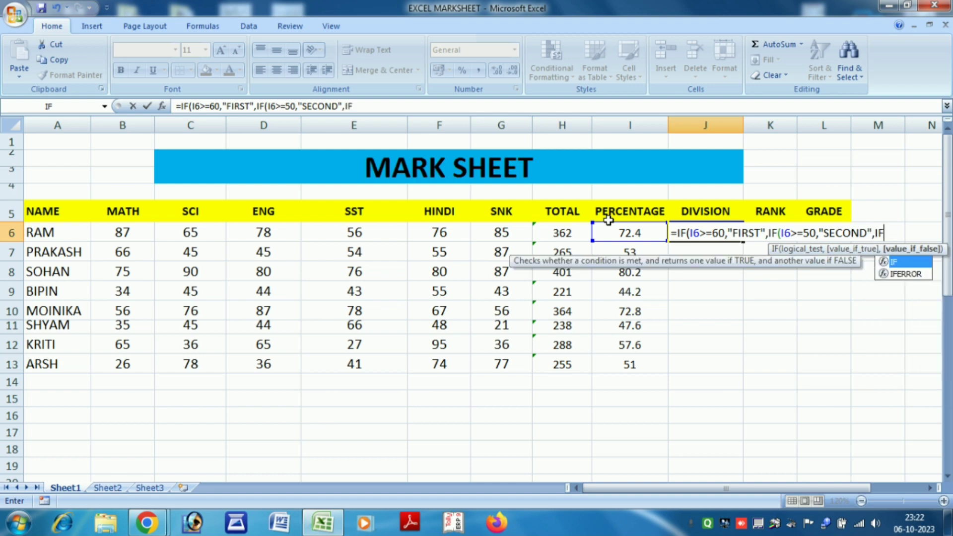
Step: Complete the innermost IF in J6 with the condition I6<50 returning "THIRD", close all three parentheses and enter the formula
text(()
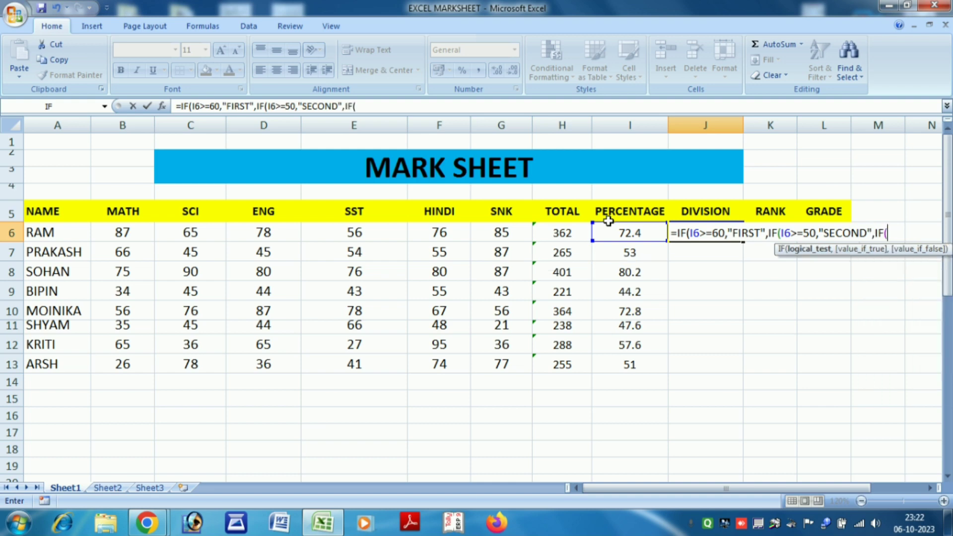
click(618, 232)
text(<)
text(50)
text(,")
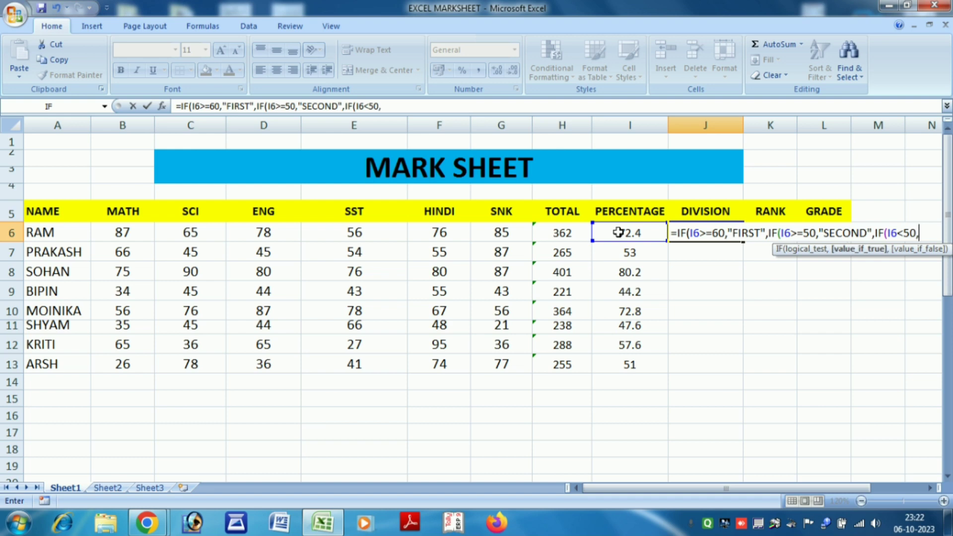
text(THIRD)
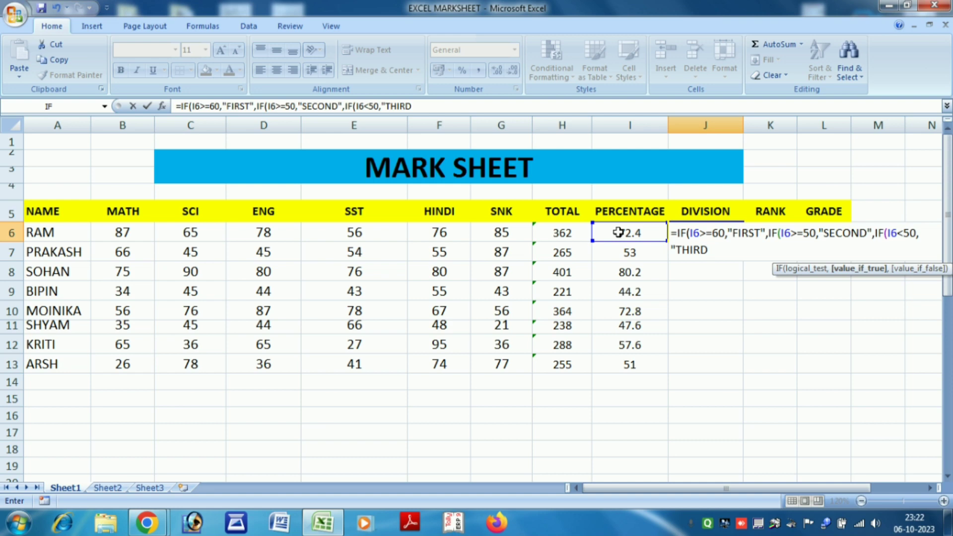
text("))))
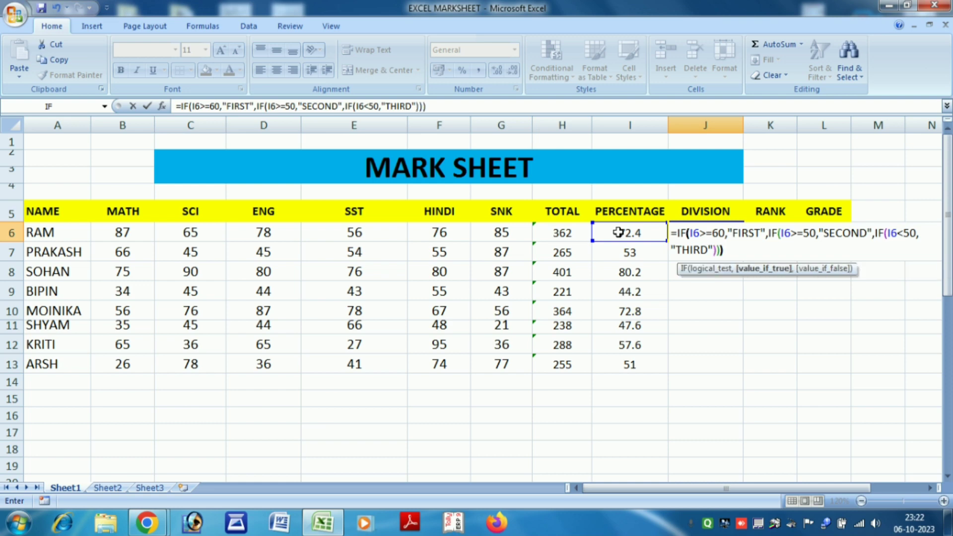
key(Return)
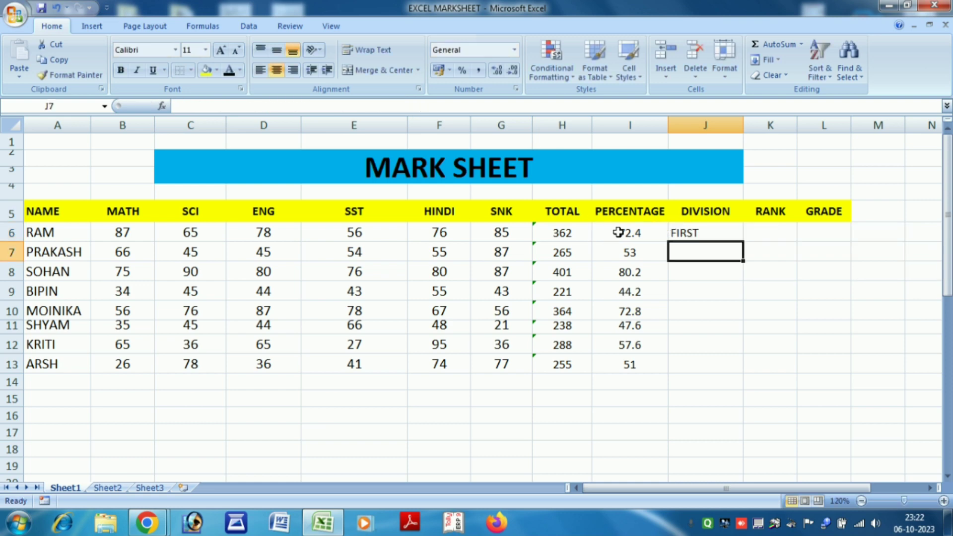
Step: Fill the division formula in J6 down to J13 for all students
click(689, 235)
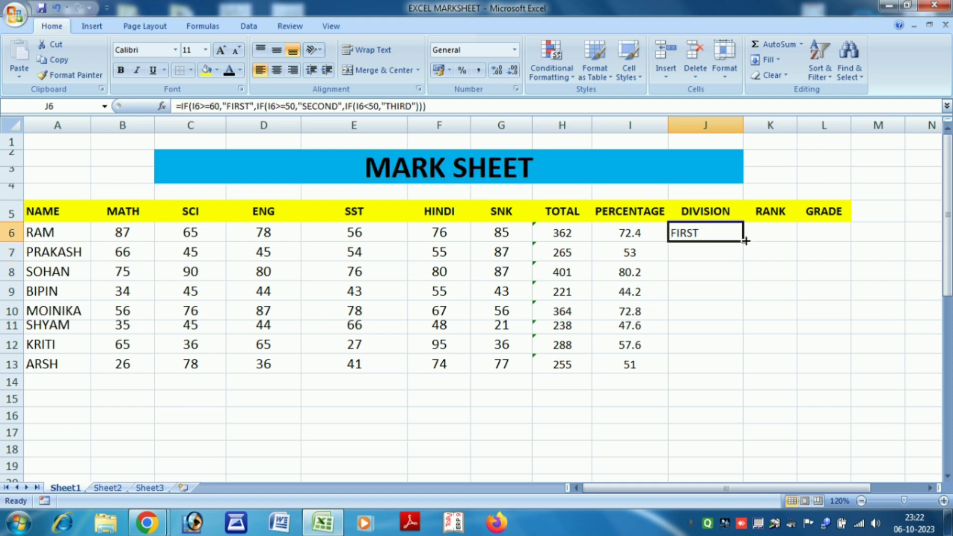
drag(744, 244, 745, 370)
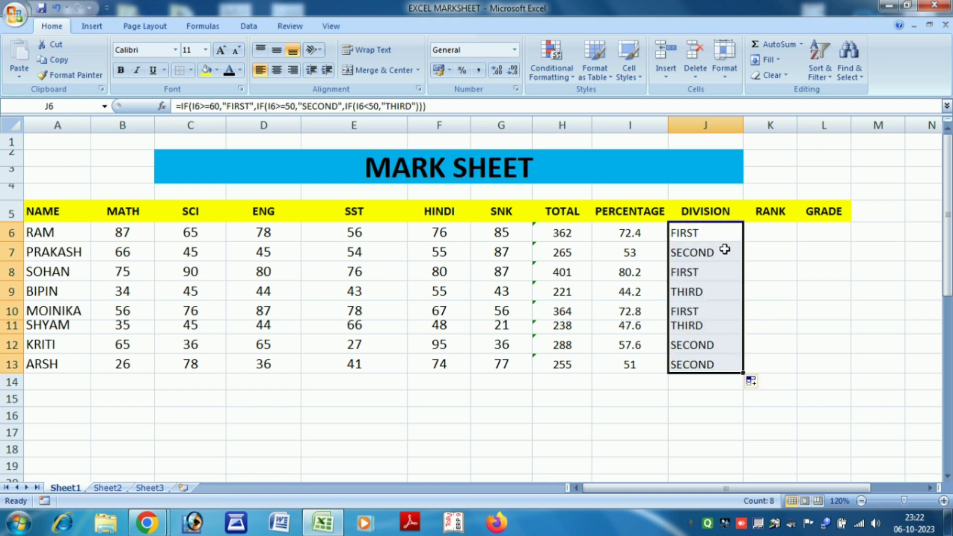
click(733, 422)
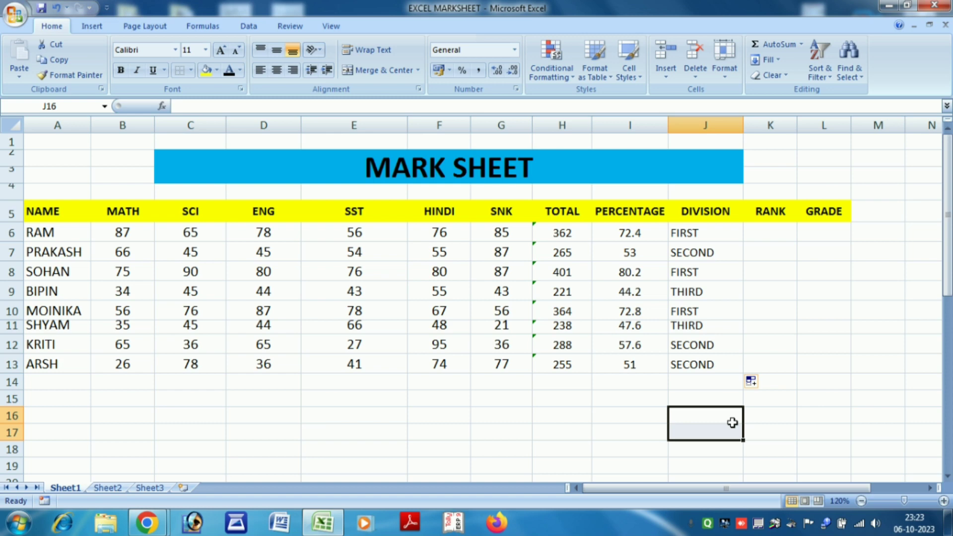
click(754, 230)
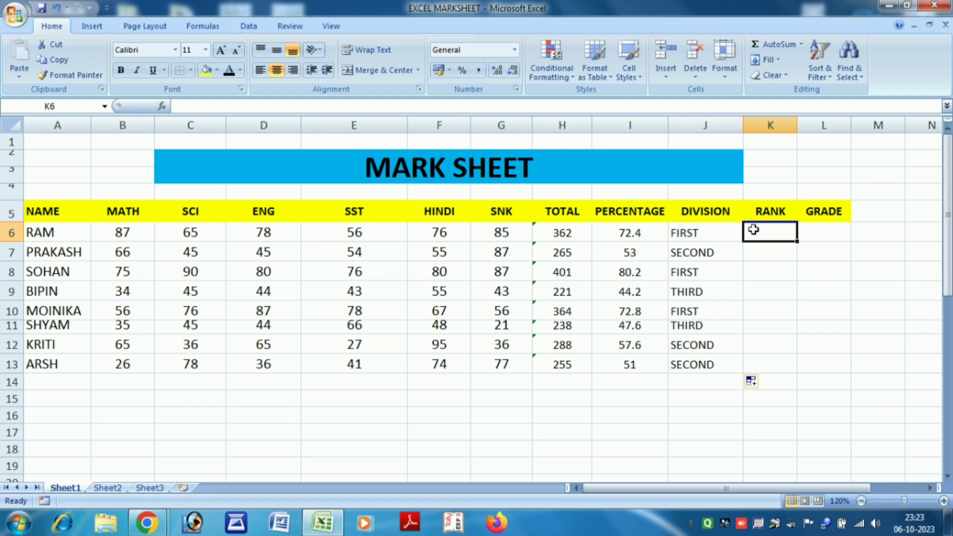
text(=)
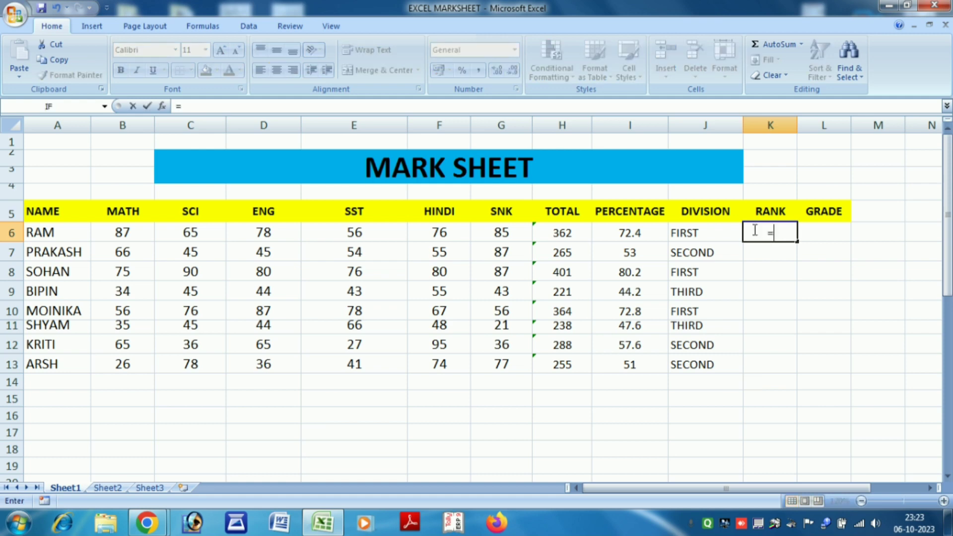
text(IF)
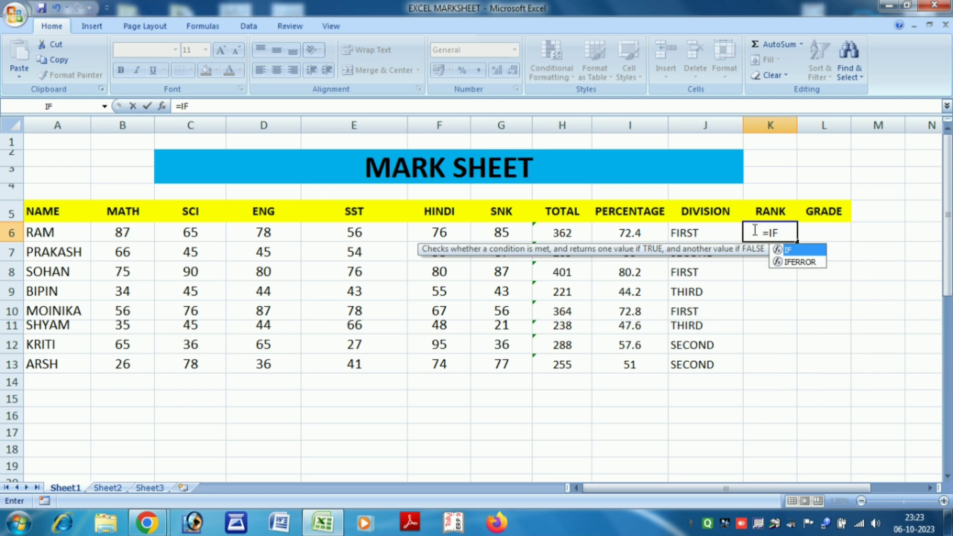
key(BackSpace)
key(BackSpace)
key(BackSpace)
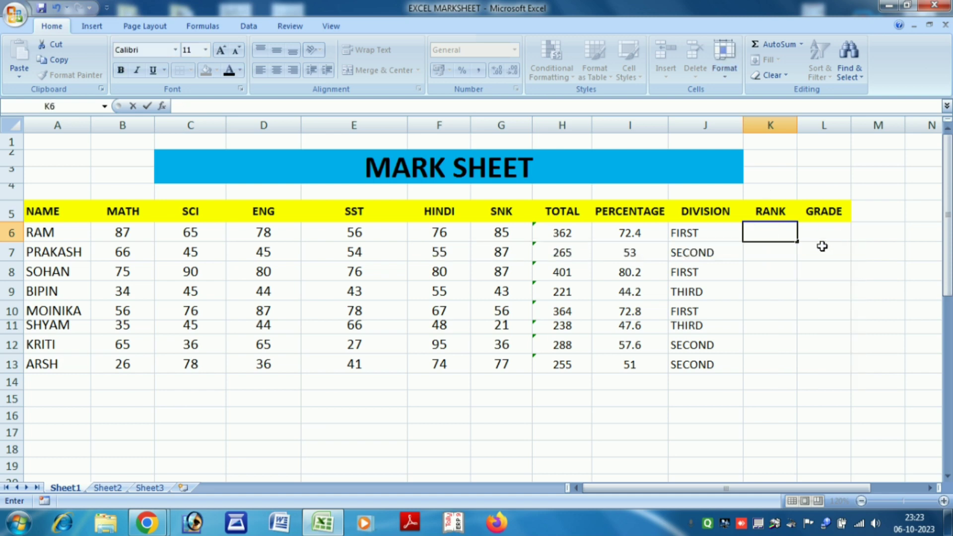
click(822, 289)
Step: Left-align the first student's rank and grade cells, K6 and L6
click(771, 231)
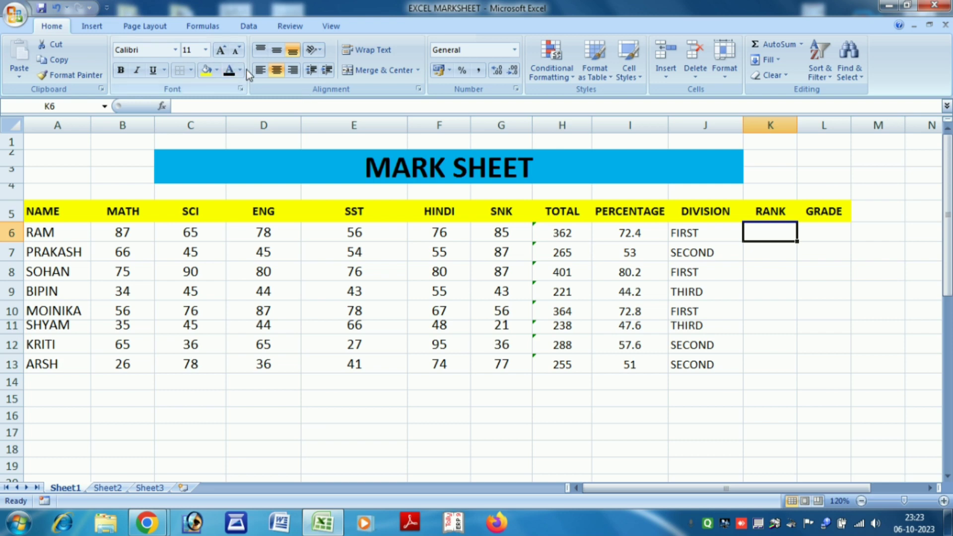
click(809, 234)
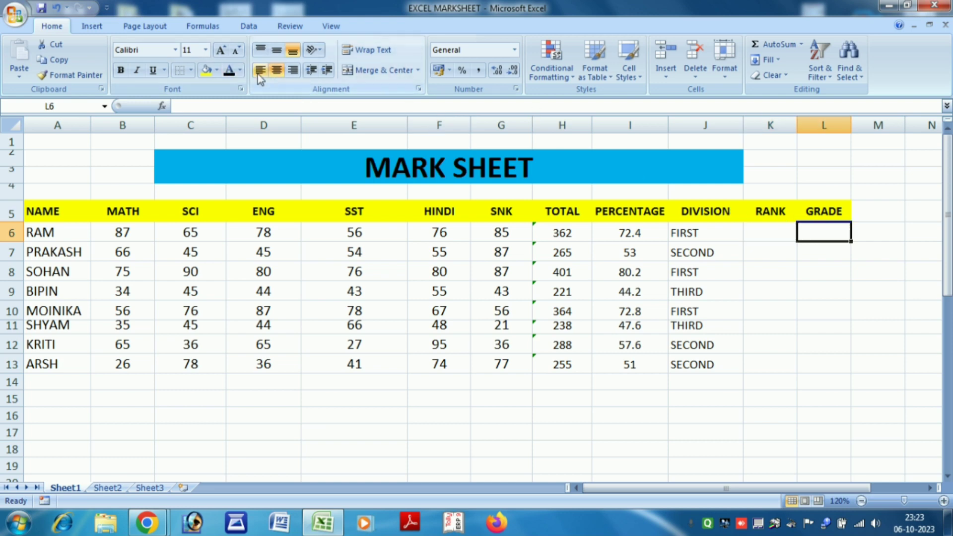
Step: Start the rank formula in K6 with =IF(I6>=60,"RANK1", referencing the first student's percentage
click(770, 234)
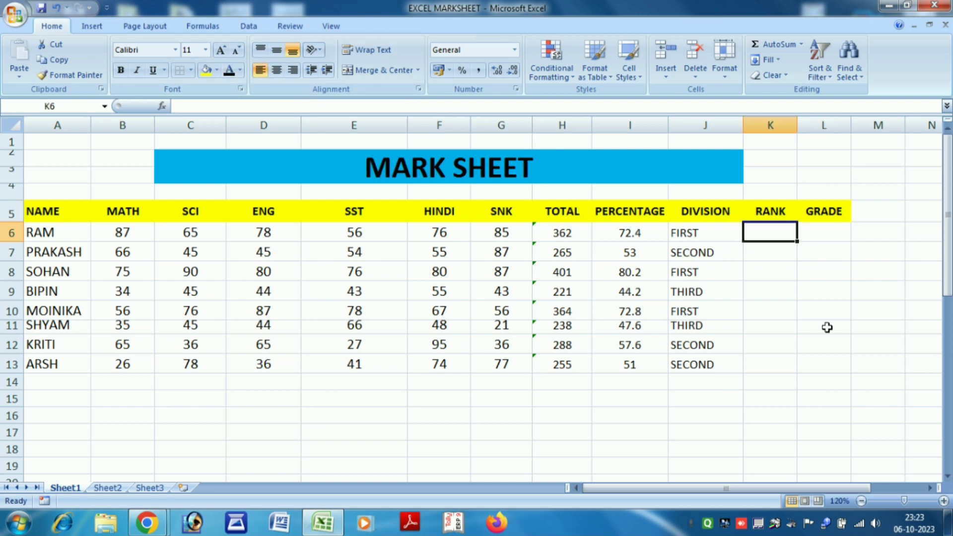
text(=IF)
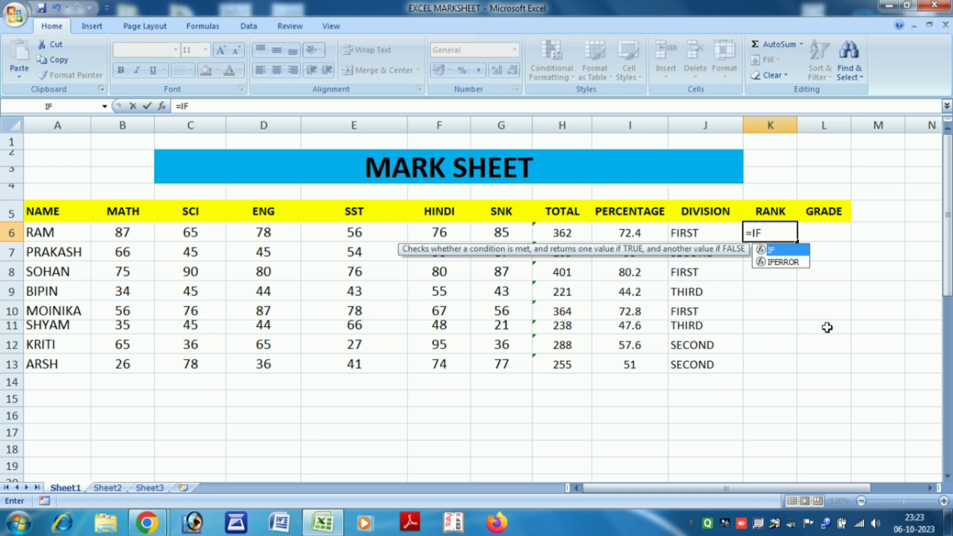
text(()
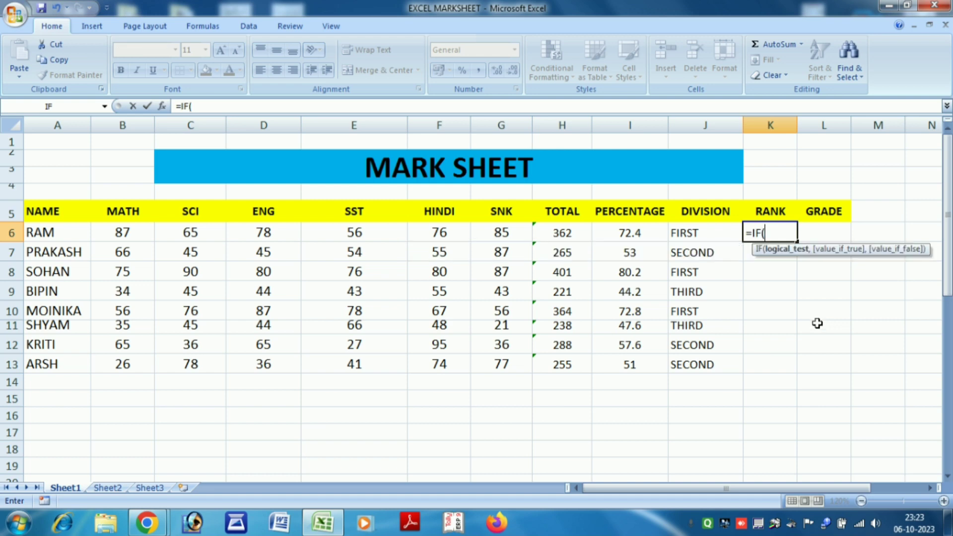
click(636, 235)
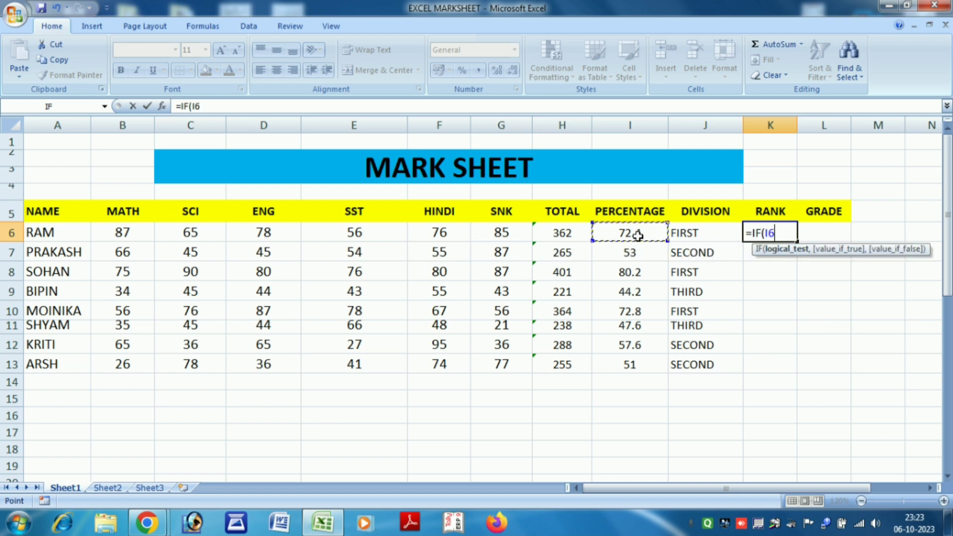
text(>=60)
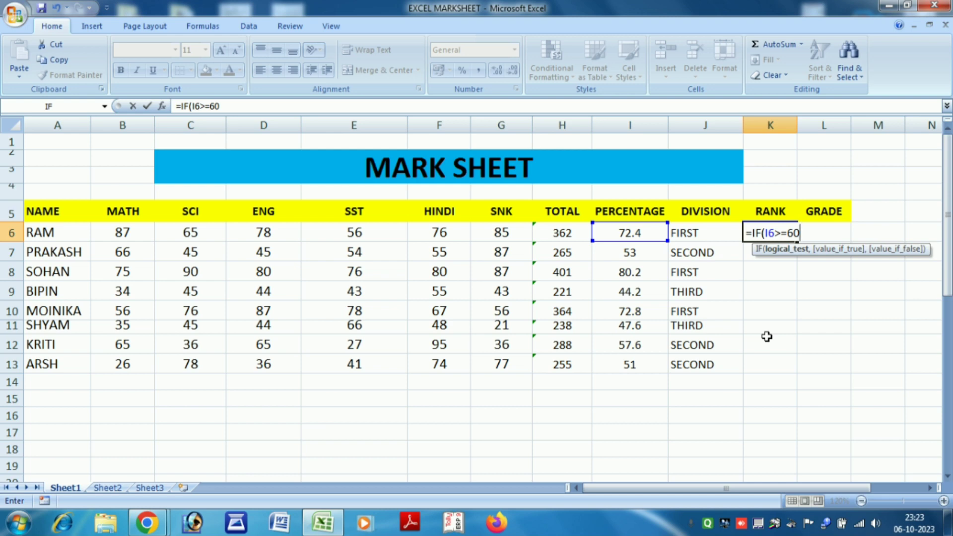
text(,)
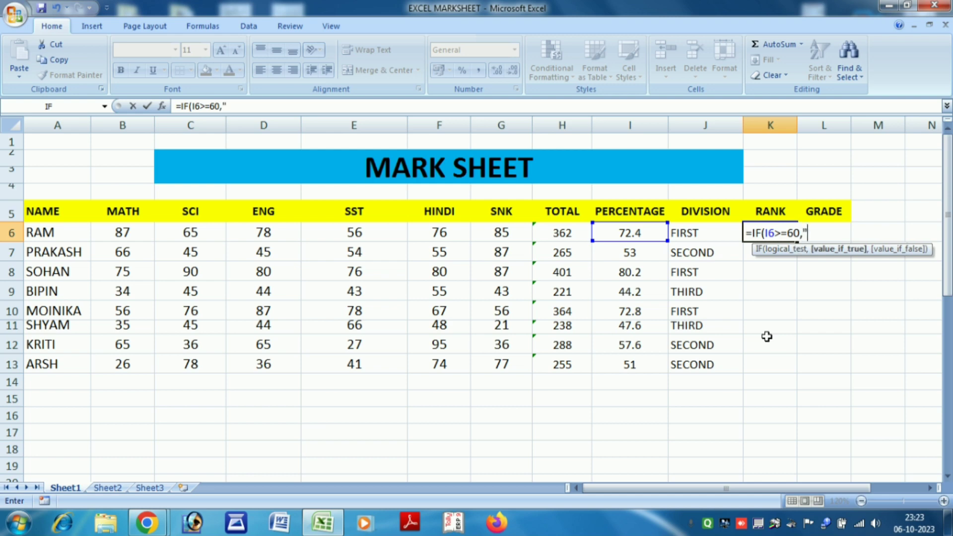
text("RANK1)
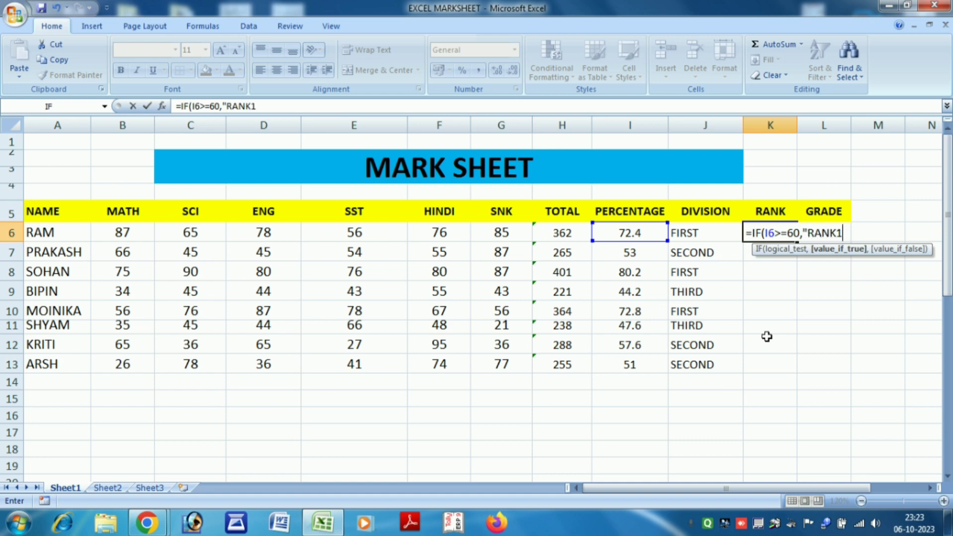
Step: Continue the K6 formula with a nested IF(I6>=50,"RANK2" as the false value of the first IF
text(",ID)
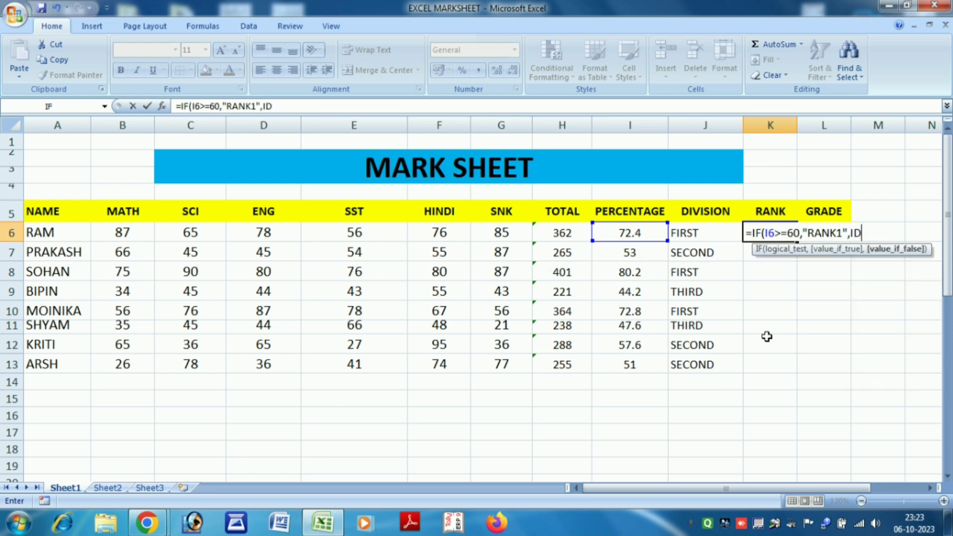
key(BackSpace)
text(F)
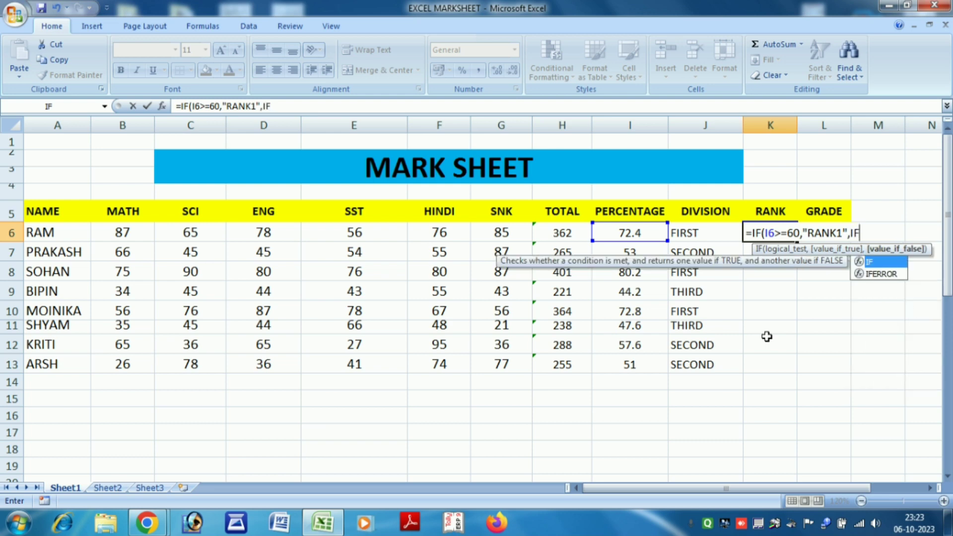
text(()
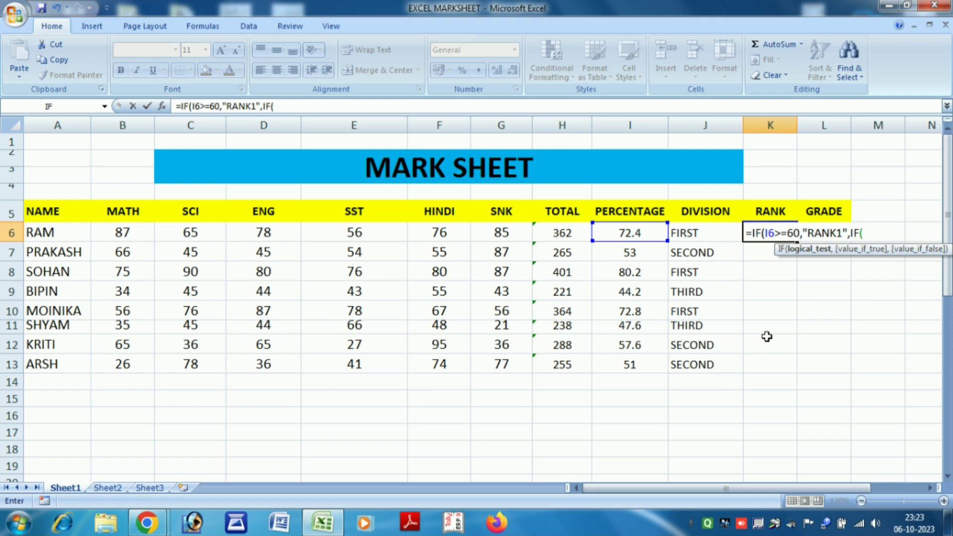
click(630, 229)
text(>=)
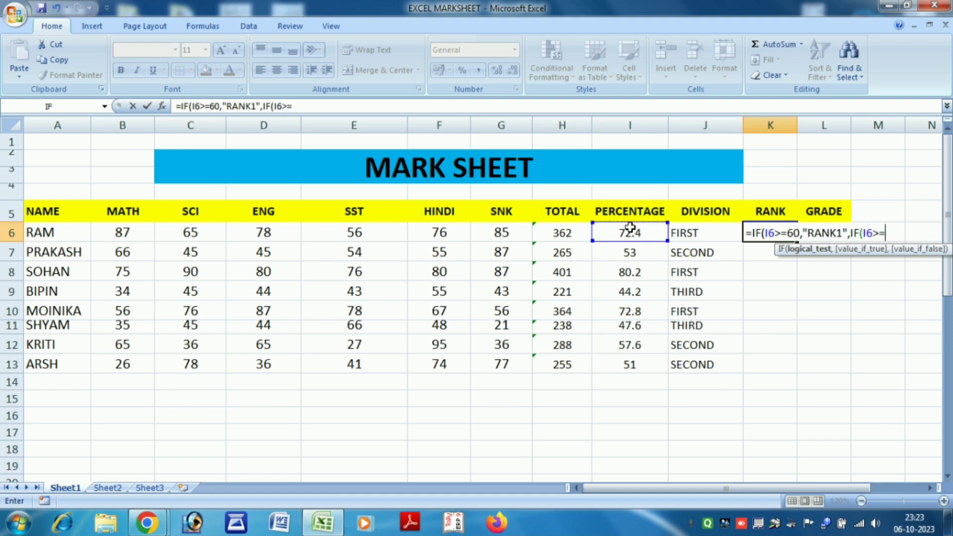
text(50,")
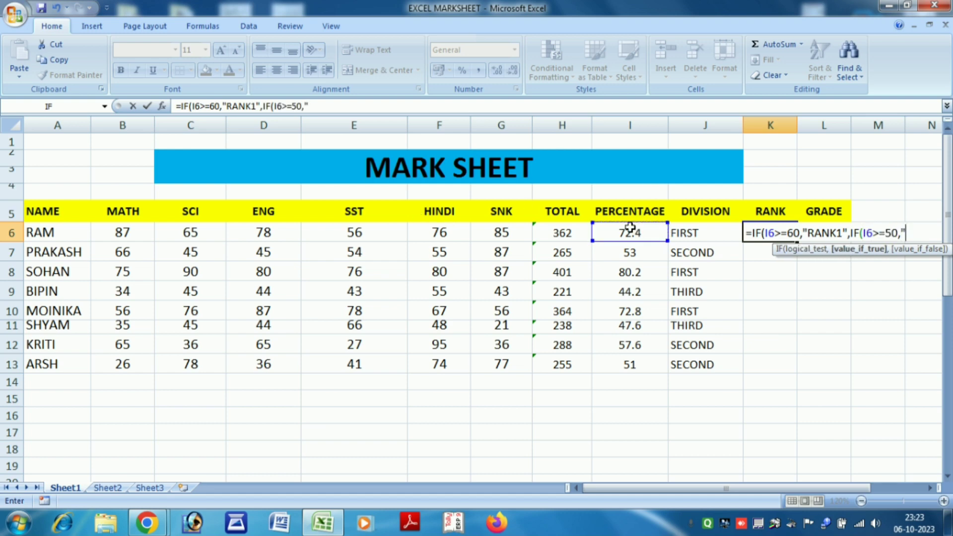
text(RANK)
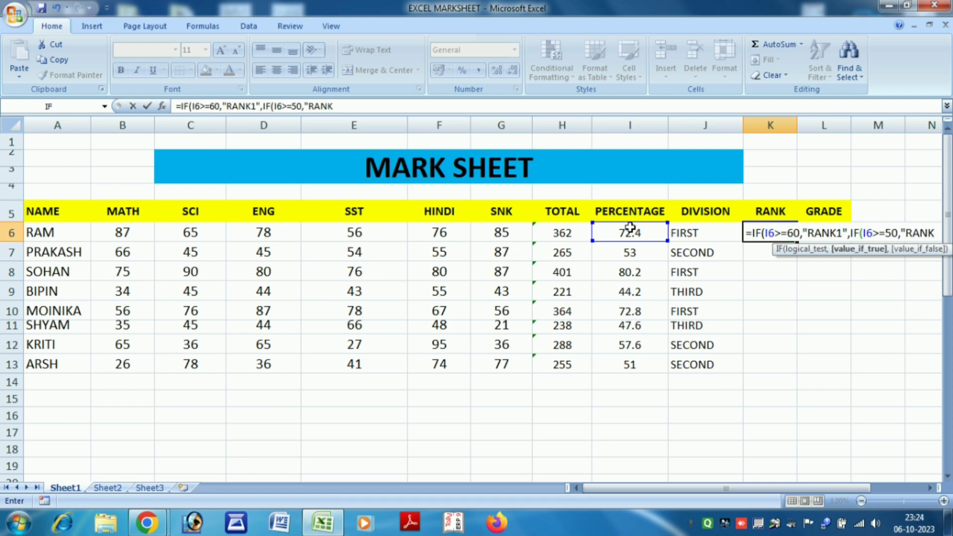
text(2")
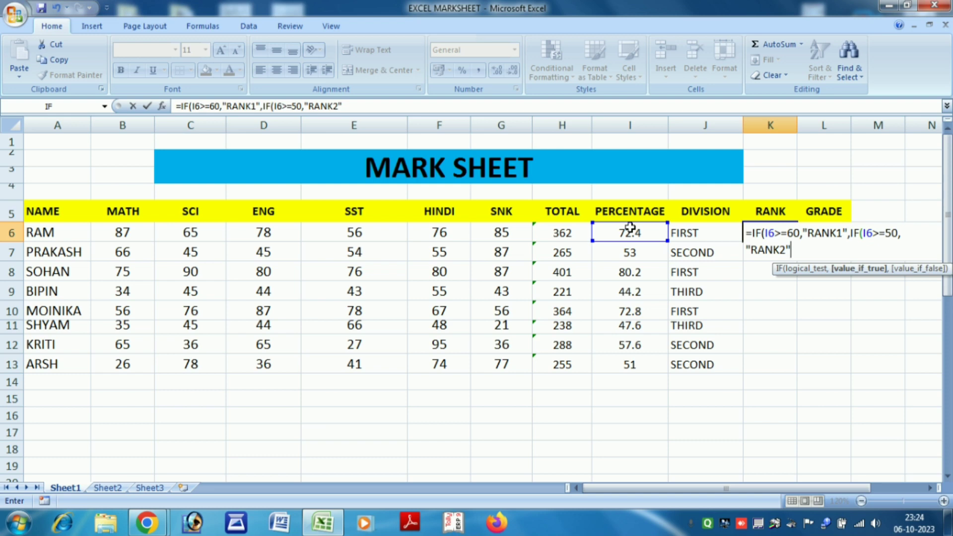
Step: Complete the K6 formula with an innermost IF(I6<50,"RANK3"), close all parentheses and enter it
text(,)
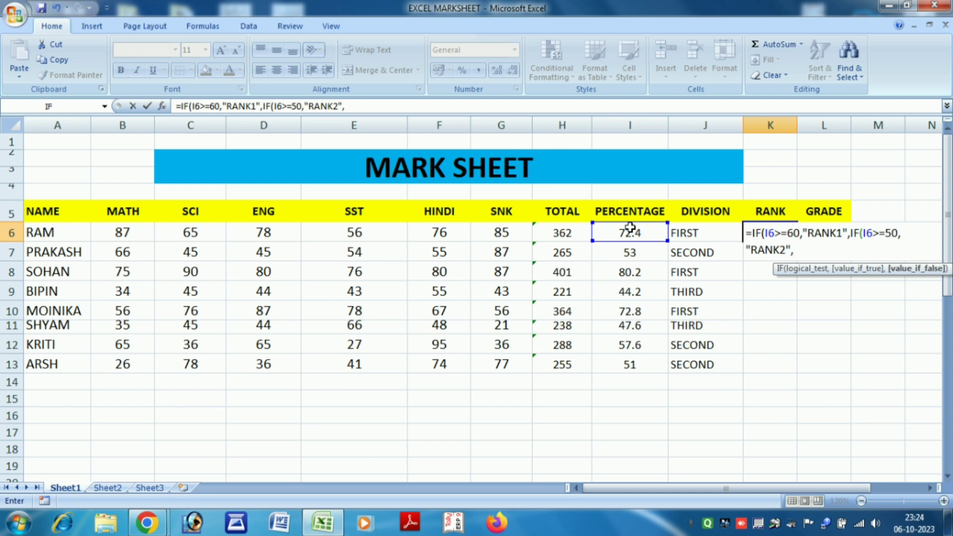
text(IF()
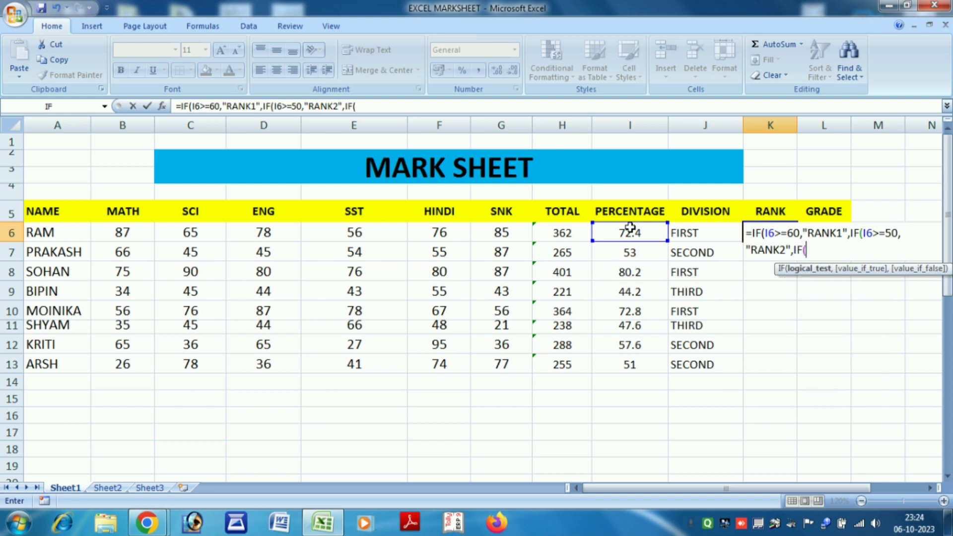
click(628, 229)
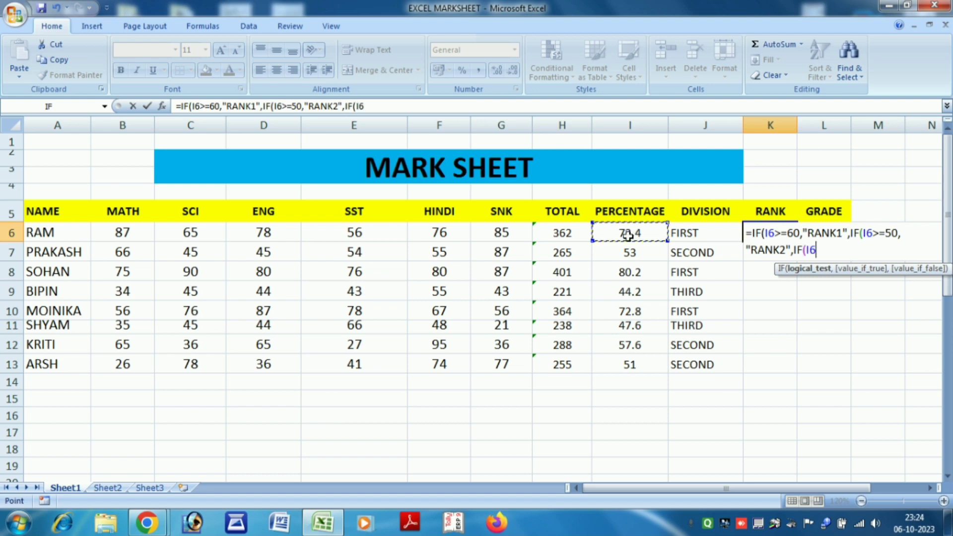
text(<50)
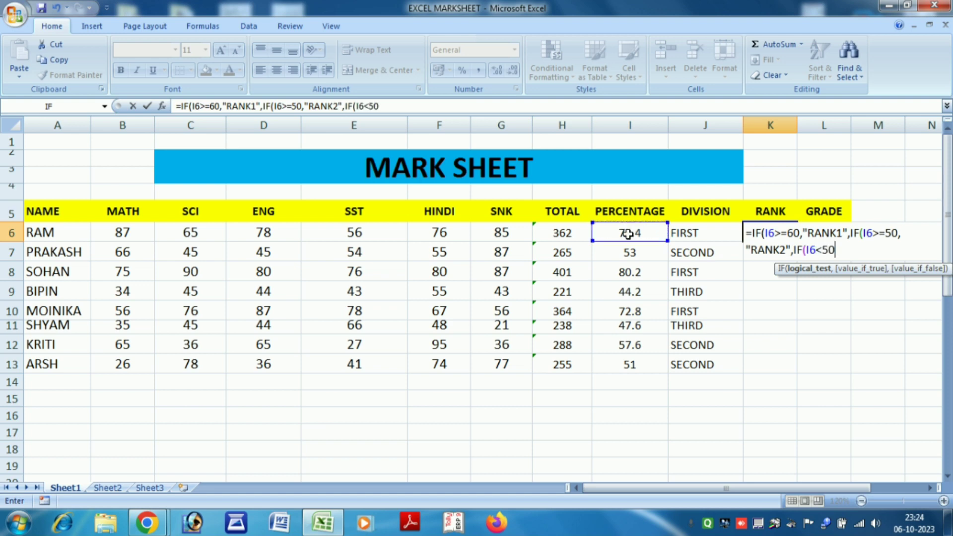
text(,"R)
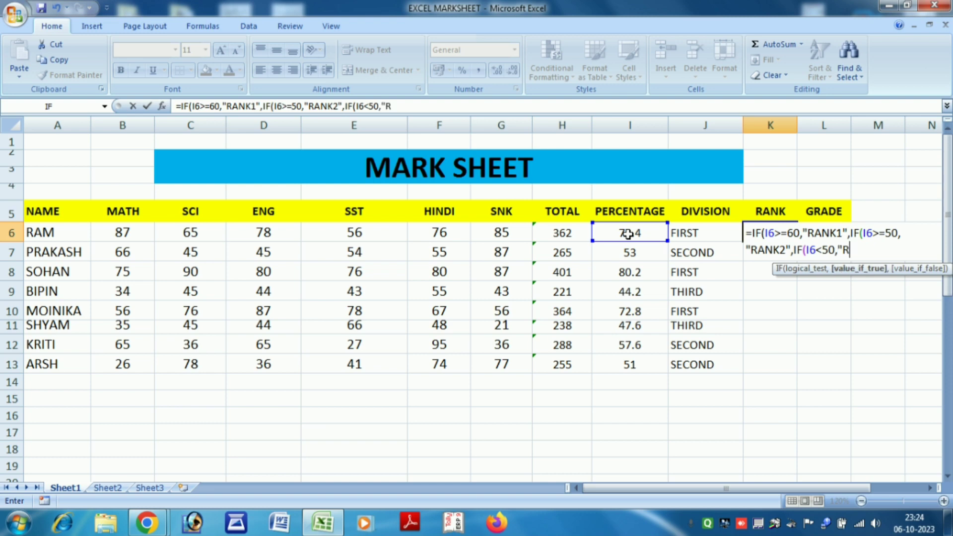
text(ANK3"))))
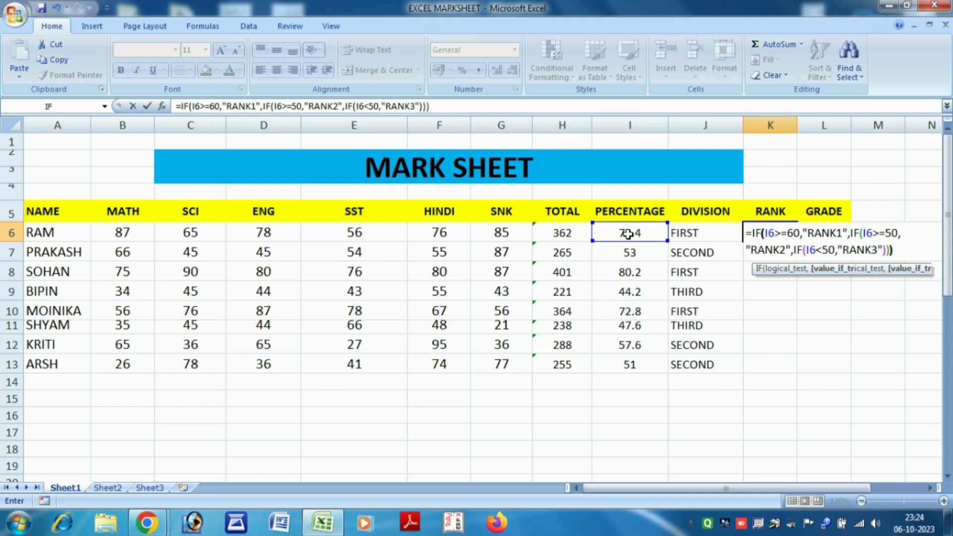
key(Return)
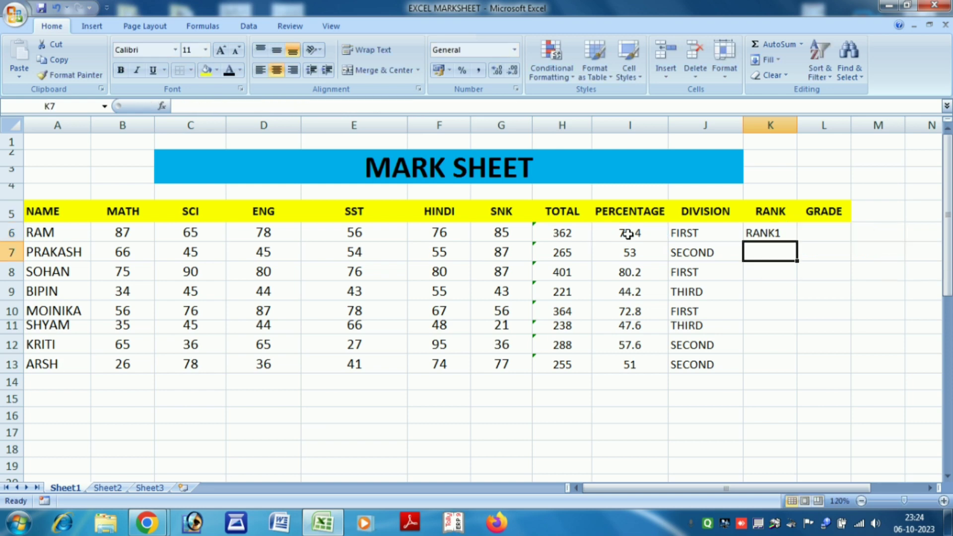
Step: Fill the rank formula in K6 down to K13 for all students
click(760, 234)
drag(800, 242, 798, 373)
click(787, 442)
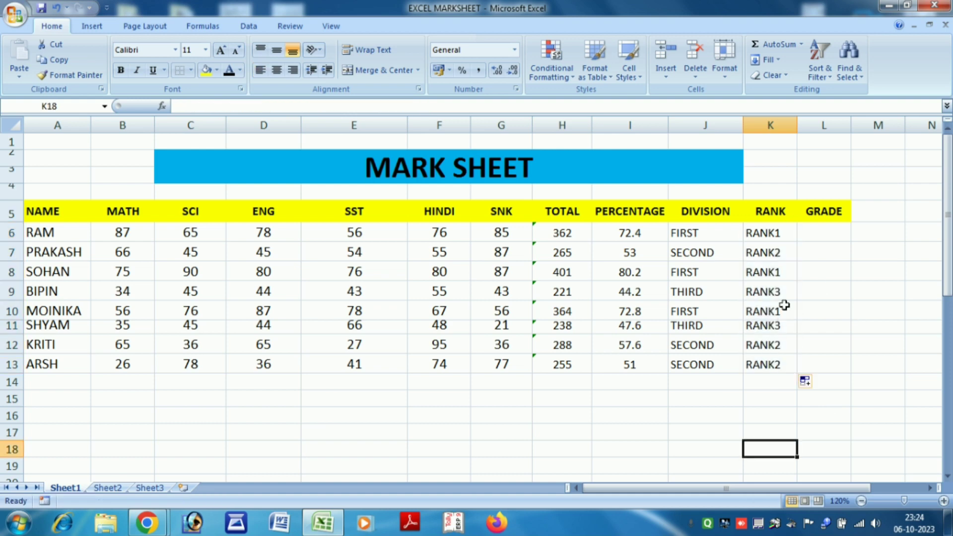
Step: Start the grade formula in L6 with =IF(I6>=60,"GRADE A", referencing the first student's percentage
click(828, 233)
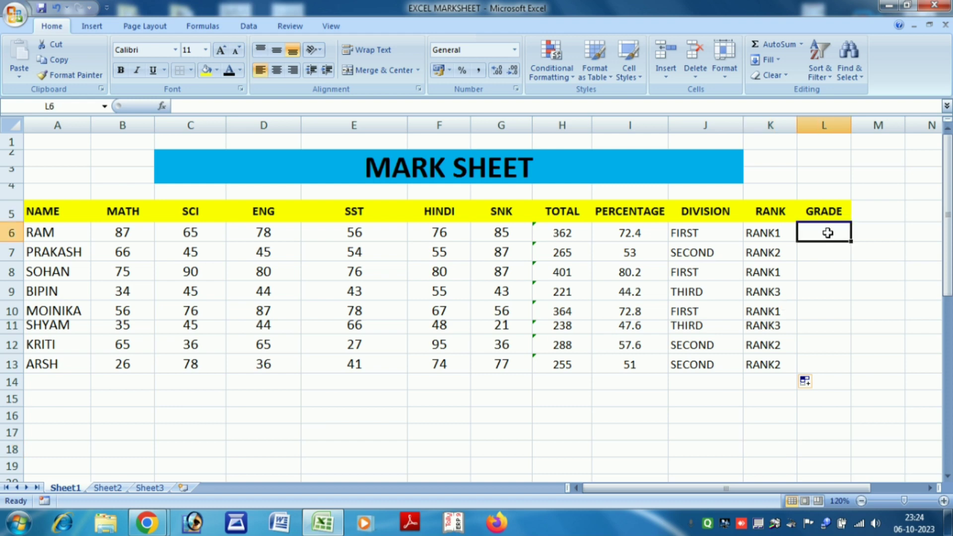
text(=)
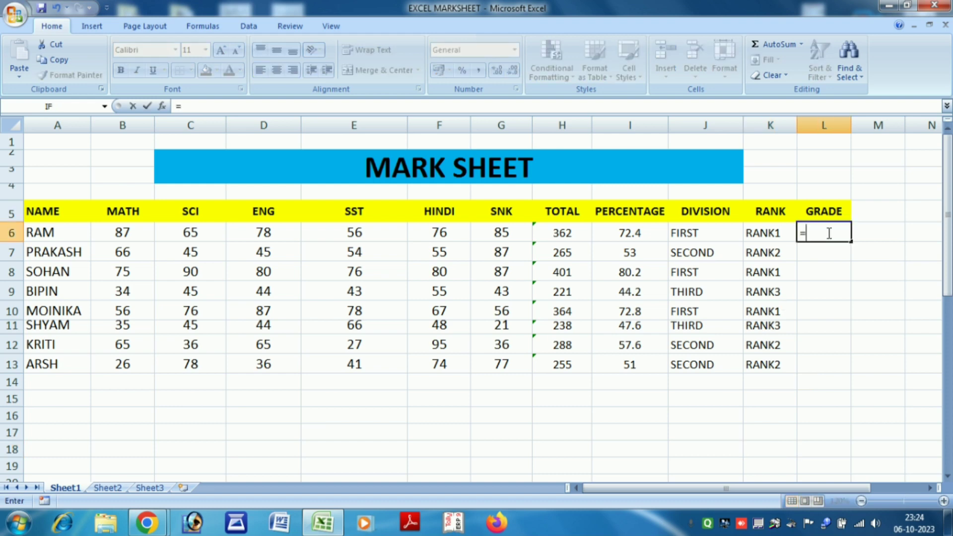
text(IF)
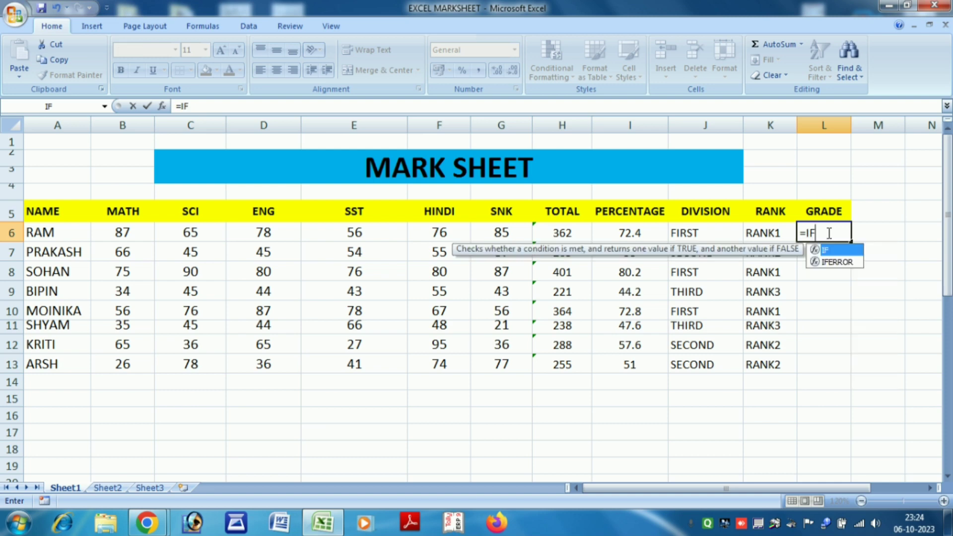
text(()
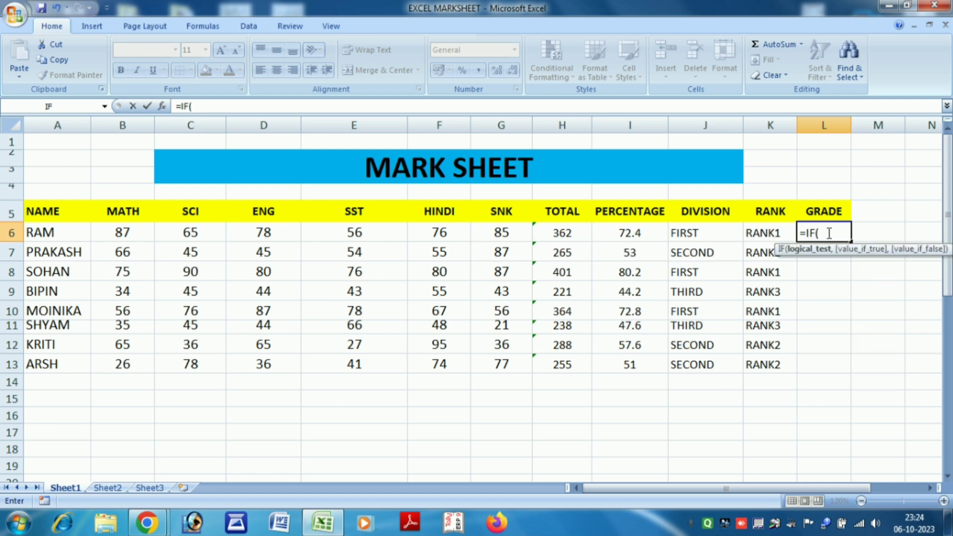
click(653, 234)
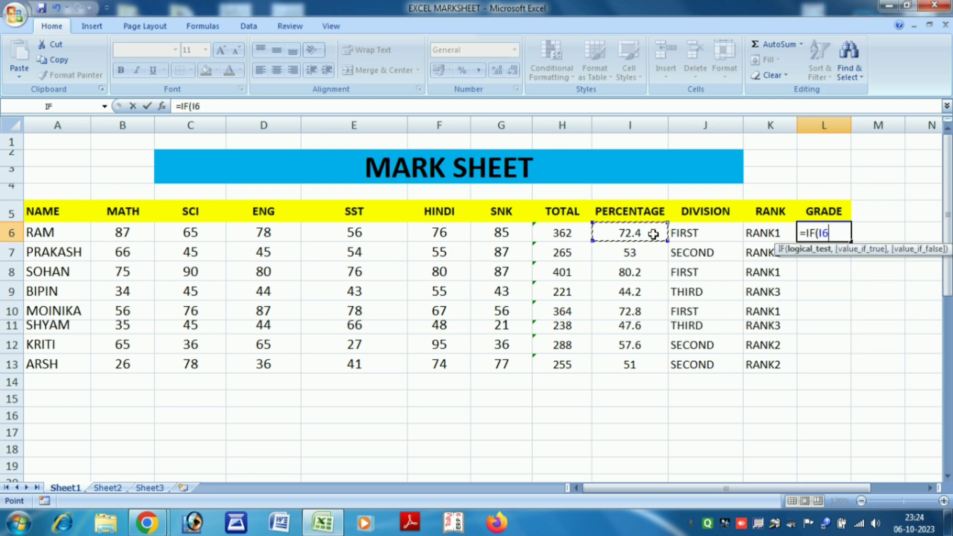
text(>=602)
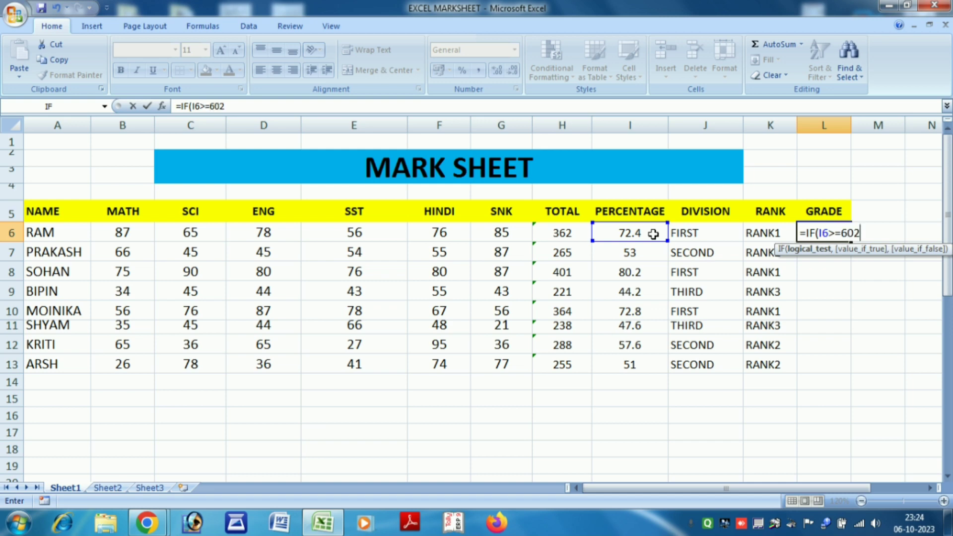
key(BackSpace)
text(,"GRADE)
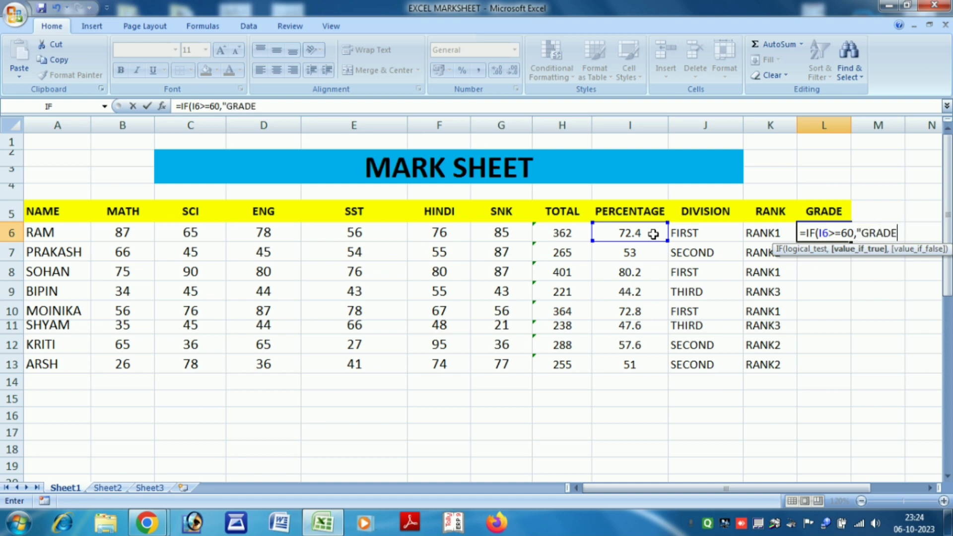
text(")
key(BackSpace)
text(A",L)
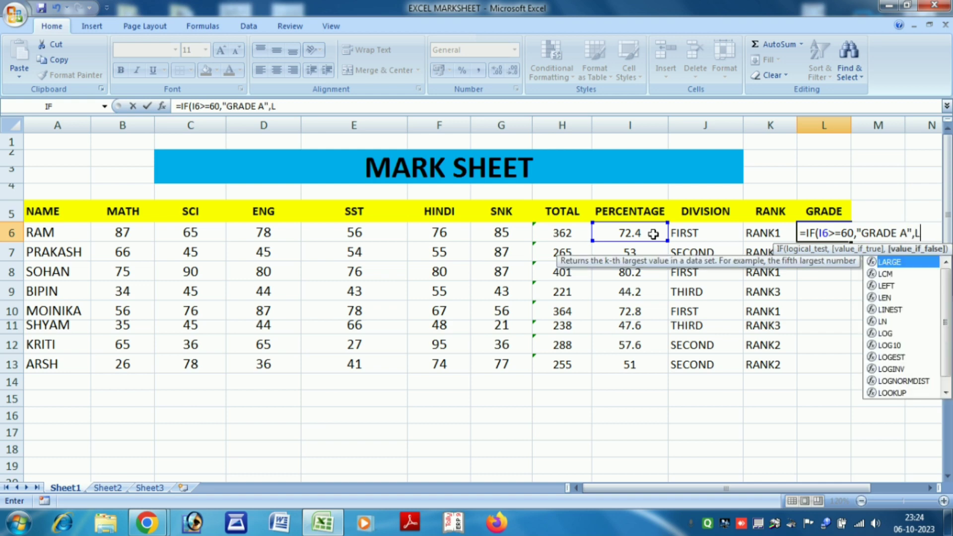
key(BackSpace)
Step: Continue the L6 formula with a nested IF(I6>=50,"GRADE B" as the false value of the first IF
text(IF)
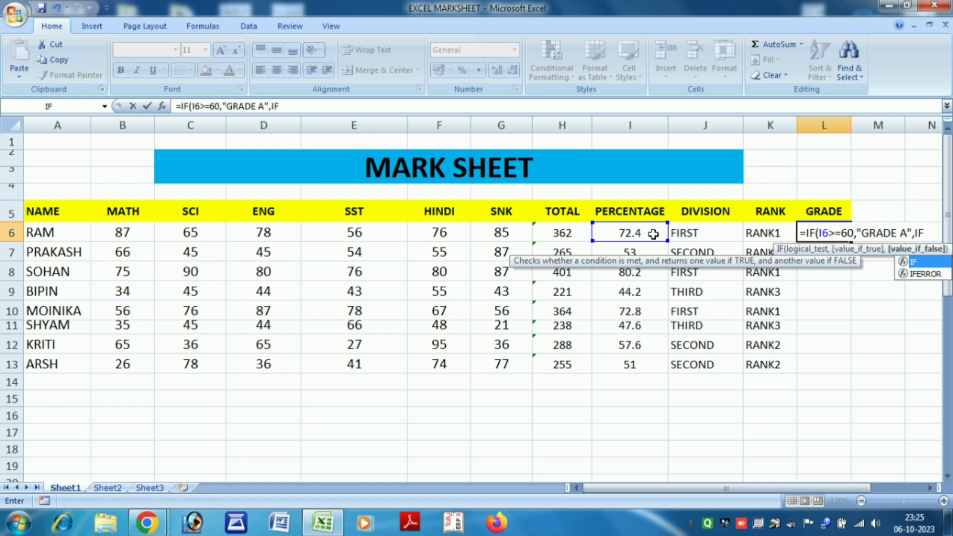
text(()
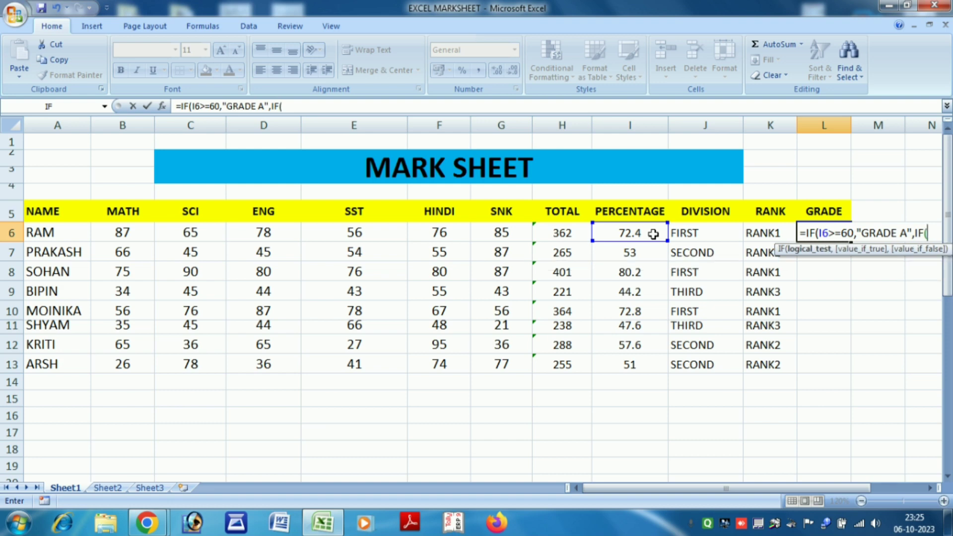
click(653, 233)
text(>=50,)
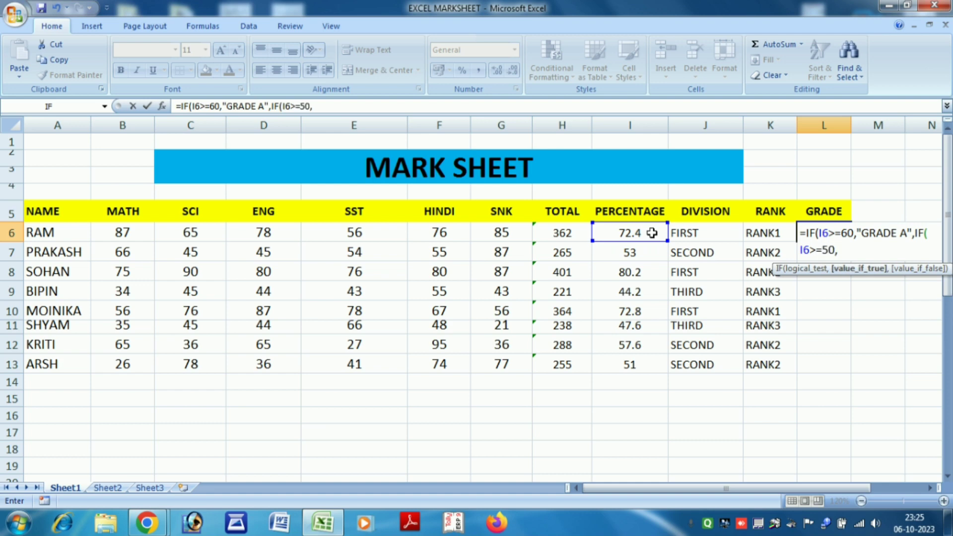
text("GRADE )
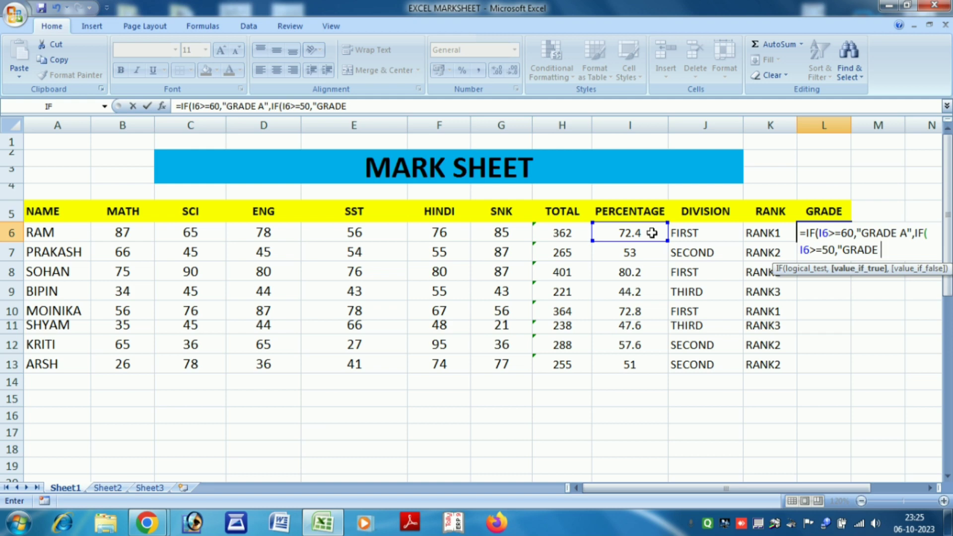
text(B",)
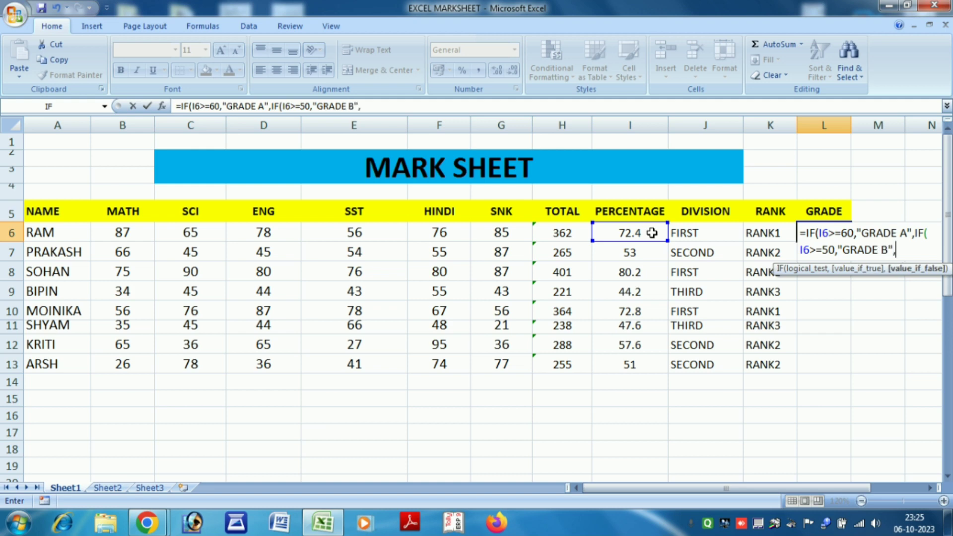
Step: Complete the L6 formula with an innermost IF(I6<50,"GRADE C"), close all parentheses and enter it
text(IF)
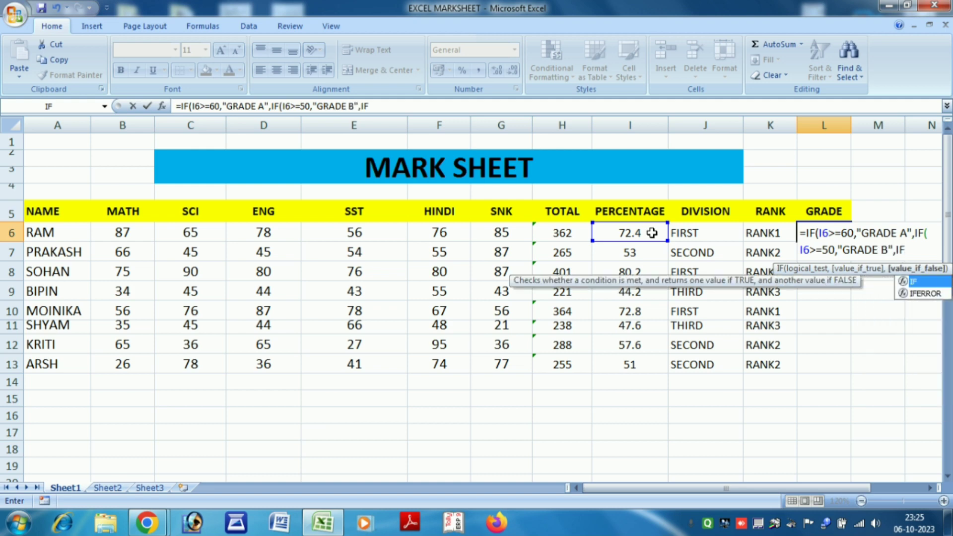
text(()
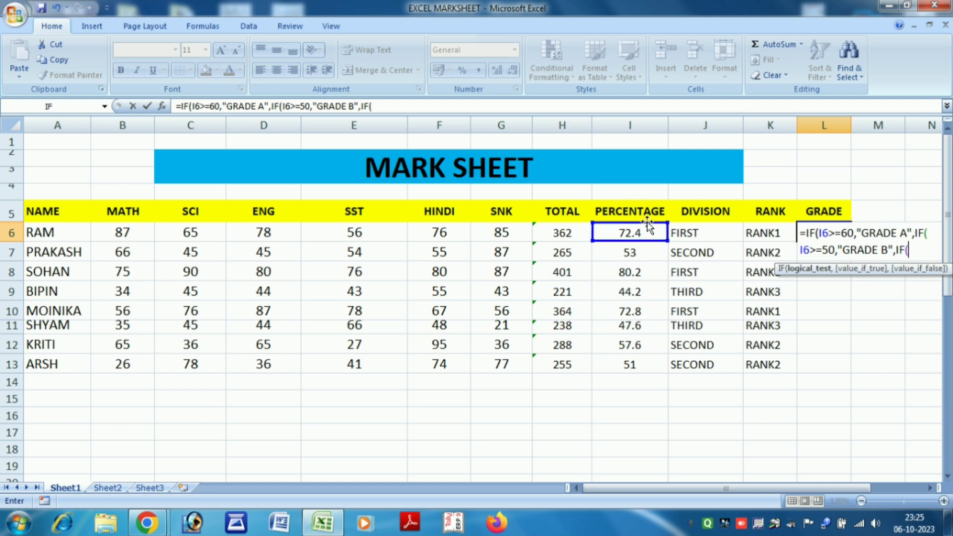
click(648, 232)
text(<)
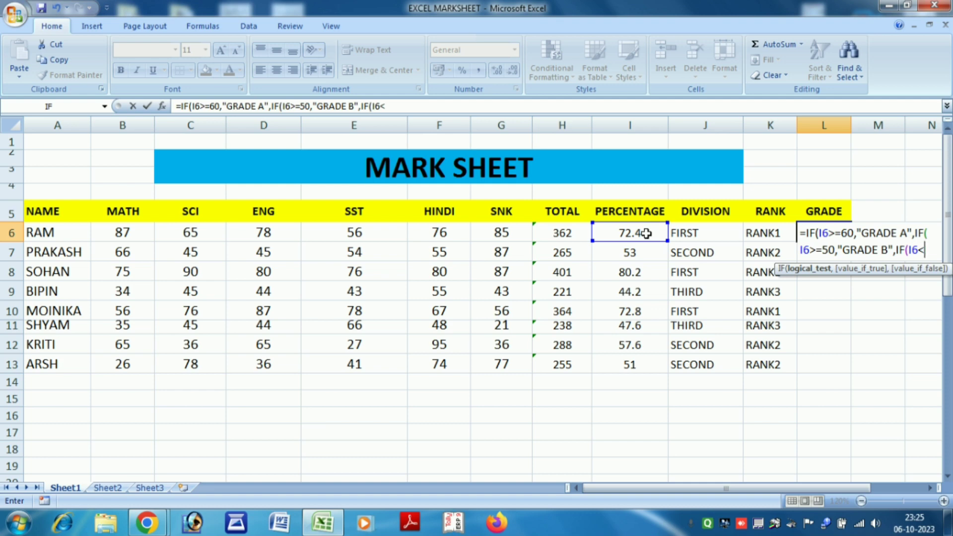
text(50,")
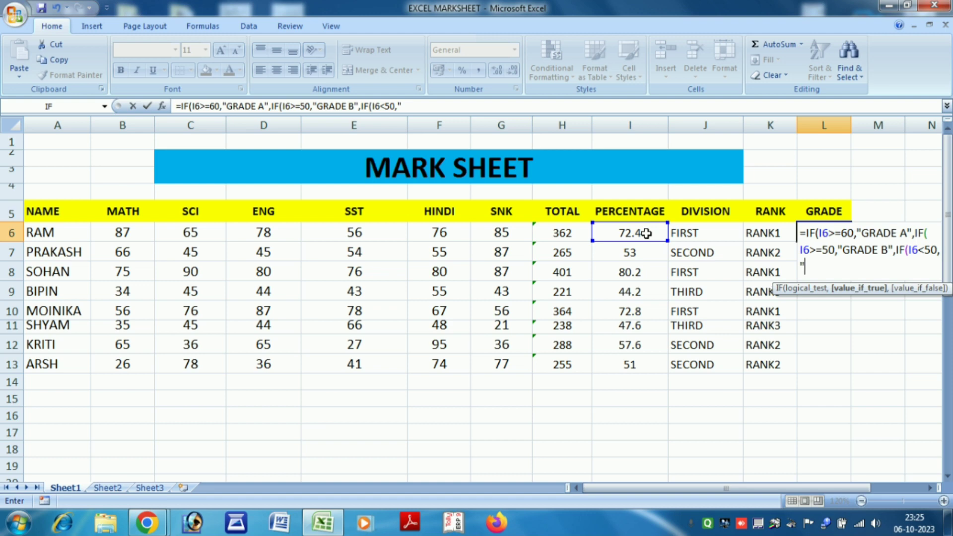
text(GRADE)
text( C)
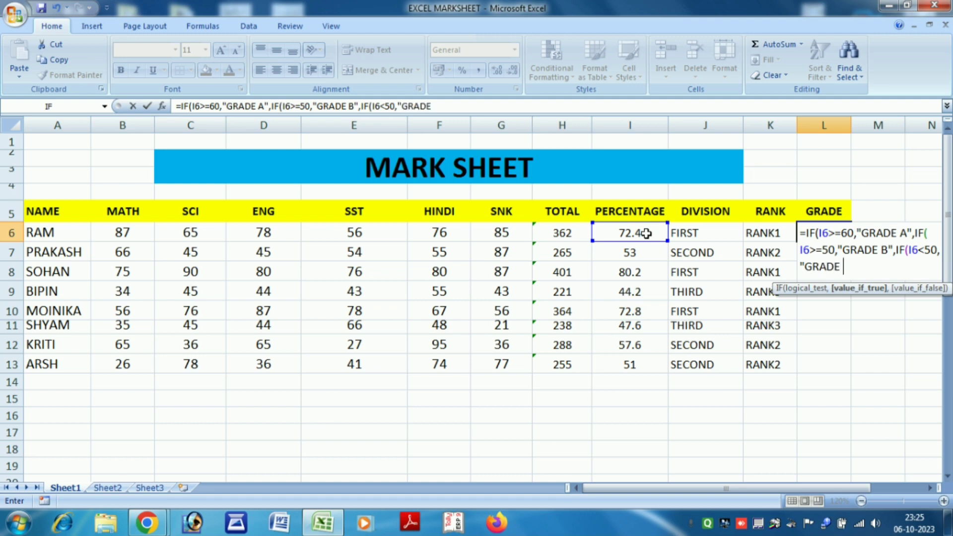
text("))))
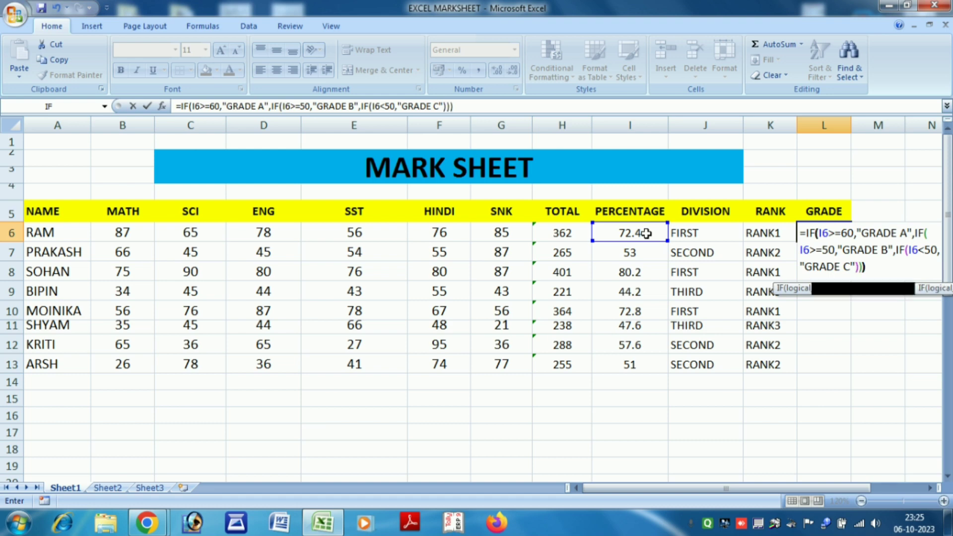
key(Return)
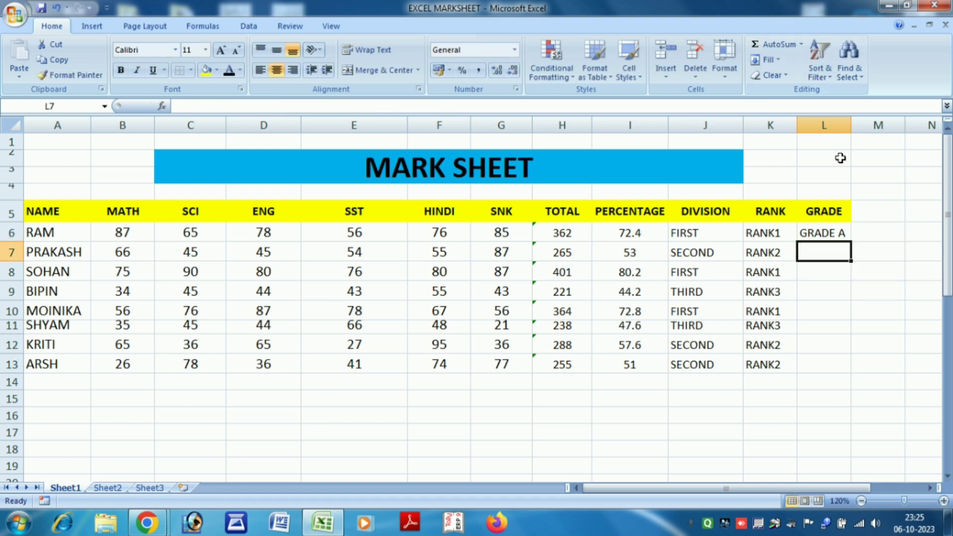
Step: Fill the grade formula in L6 down to L13 for all students
click(838, 229)
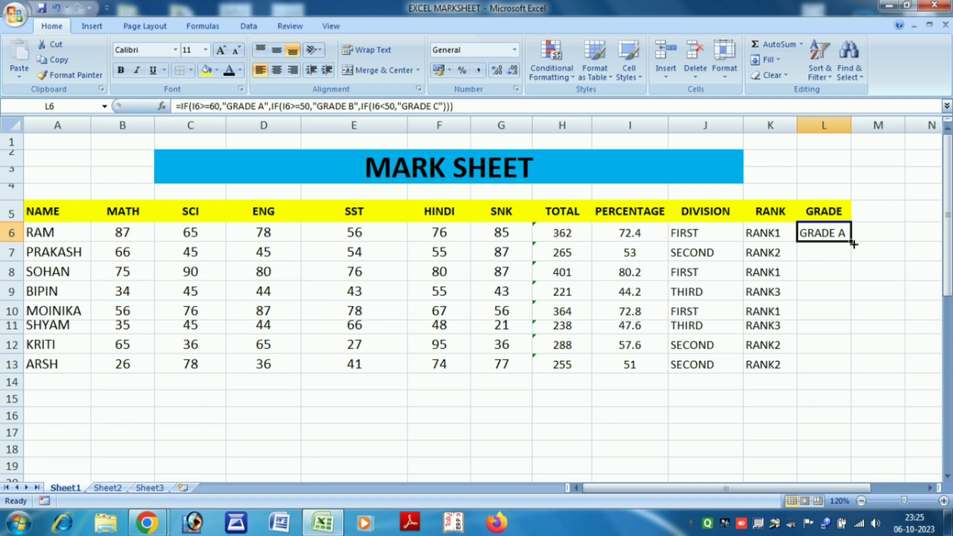
drag(847, 247, 843, 366)
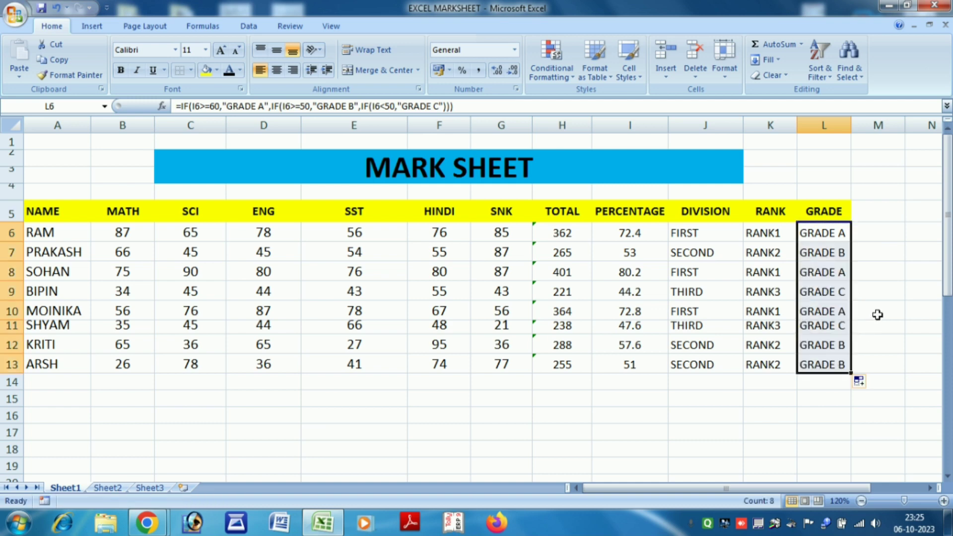
click(732, 413)
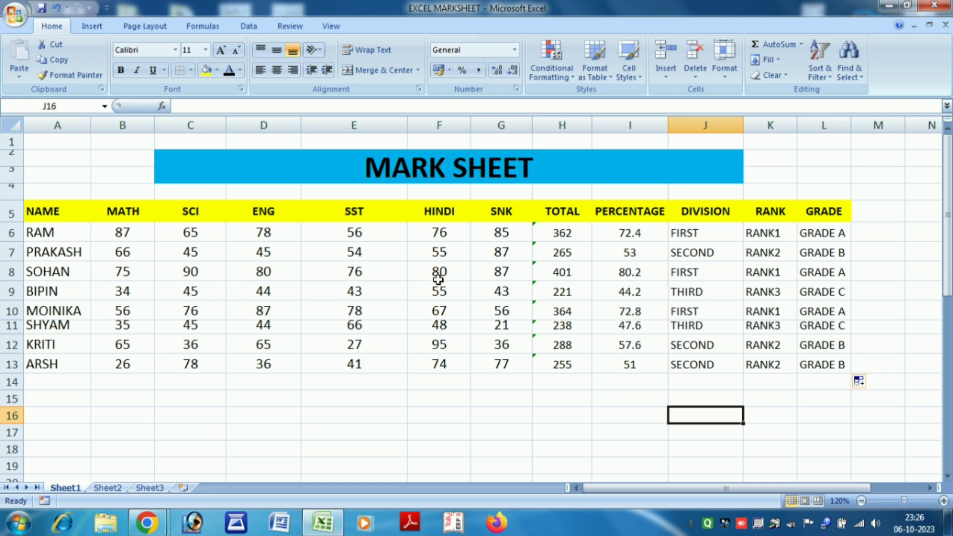
Step: Make row 11 of the mark sheet slightly taller
scroll(440, 278, down, 1)
scroll(440, 278, up, 1)
drag(12, 335, 9, 337)
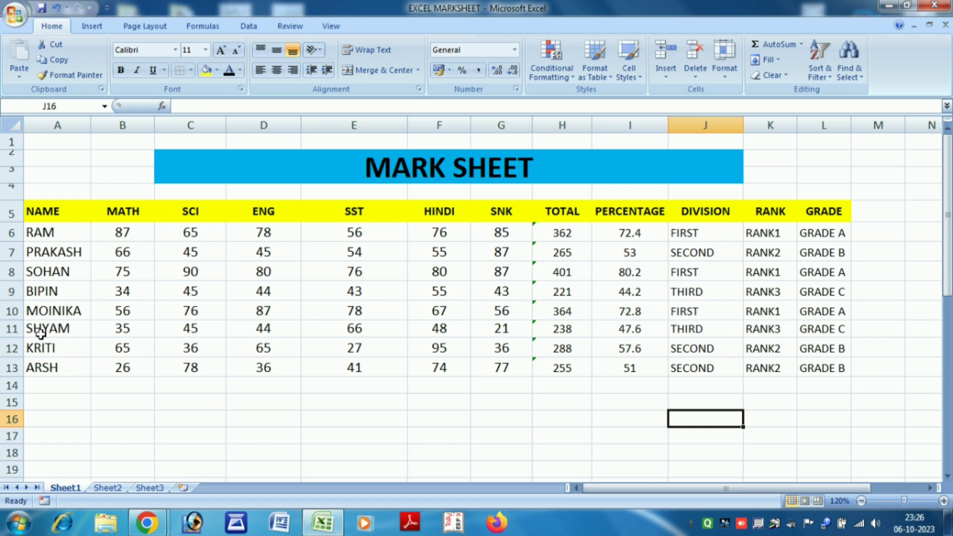
Step: In the subject table below the mark sheet, enter marks obtained of 88 for ENG, 56 for HIN and 31 for SST in E22:E24
scroll(207, 358, down, 4)
scroll(221, 342, down, 1)
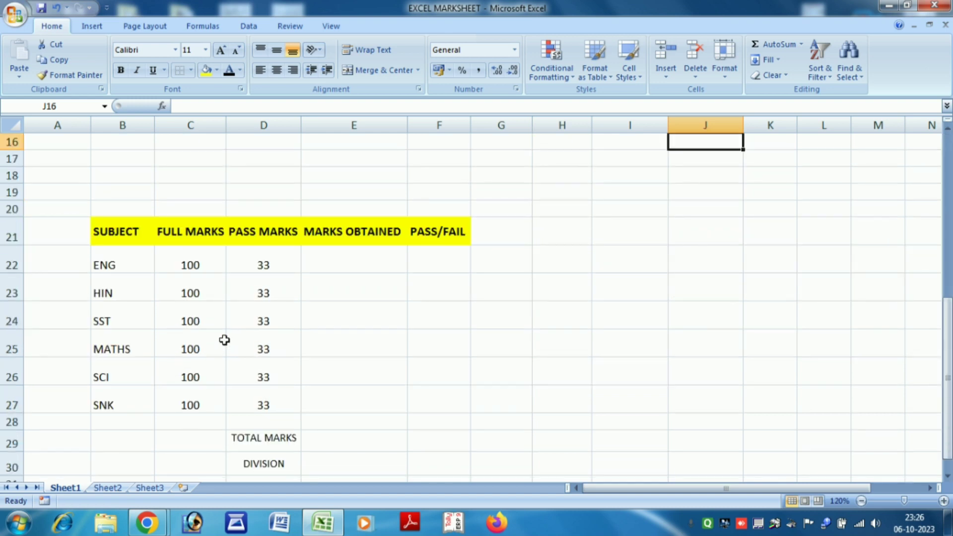
scroll(223, 341, down, 1)
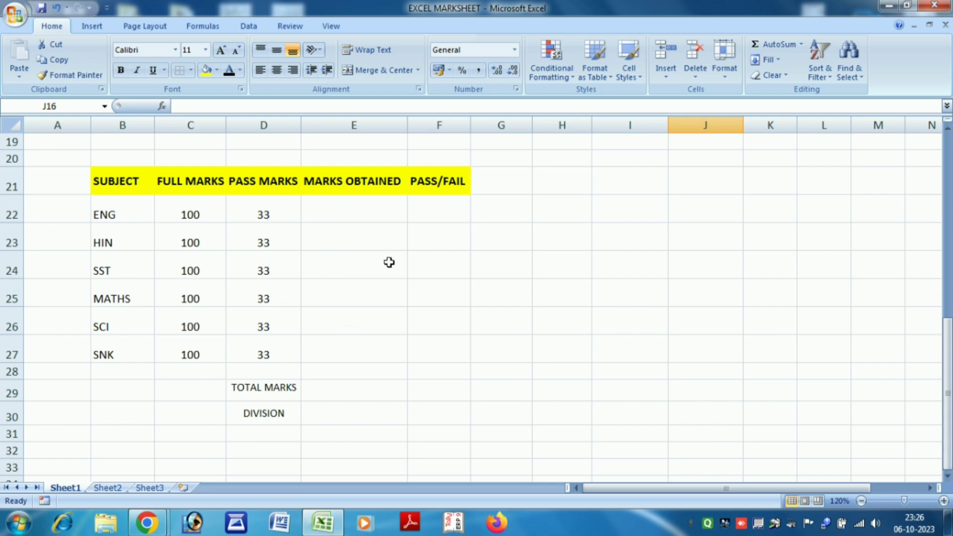
click(342, 211)
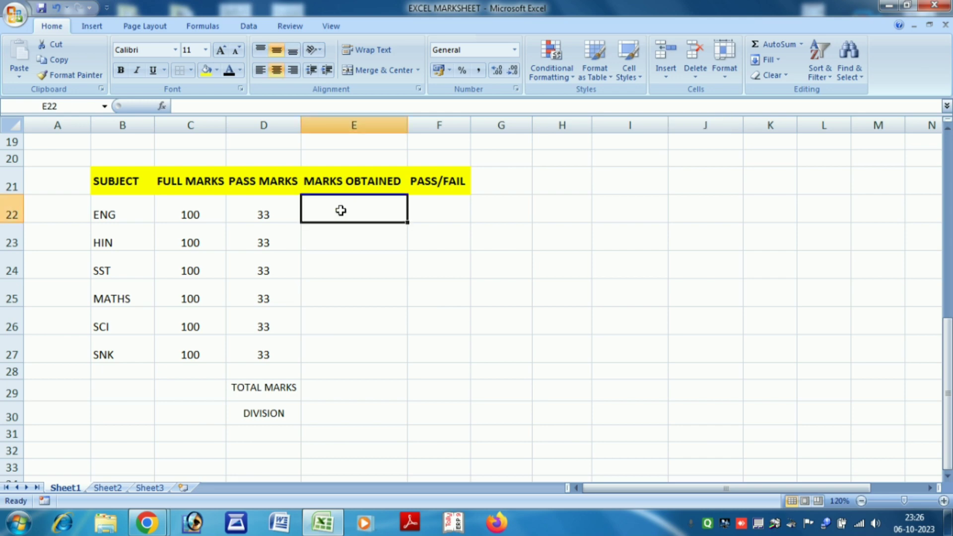
text(88)
key(Return)
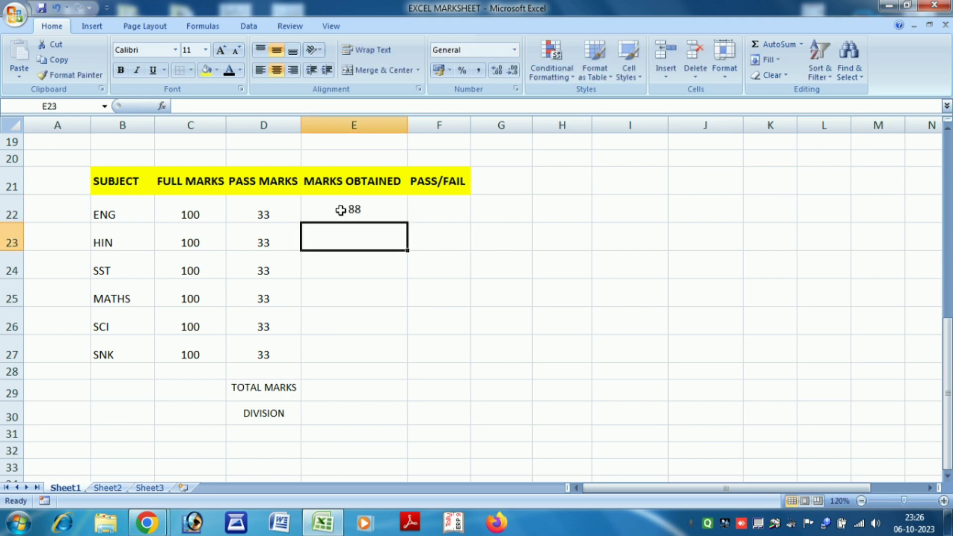
text(56)
key(Return)
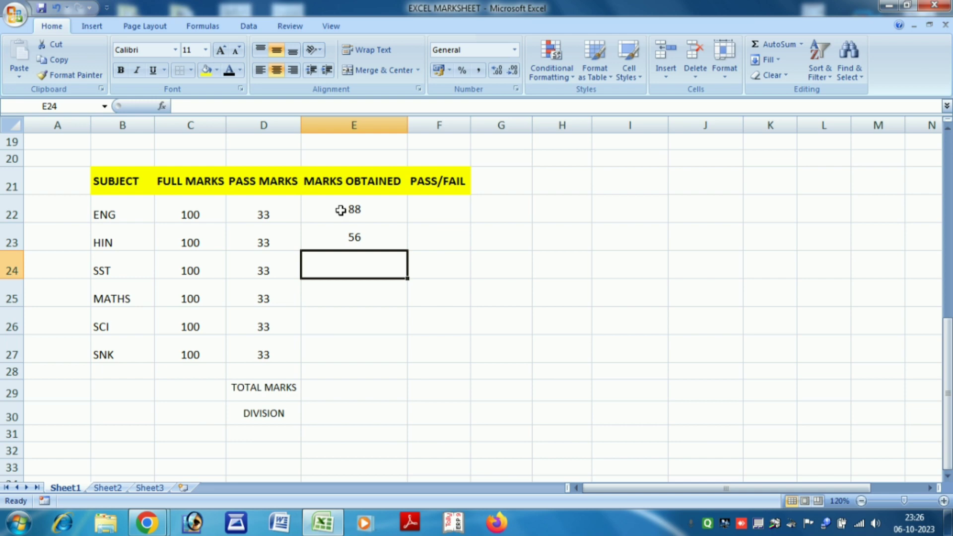
text(31)
key(Return)
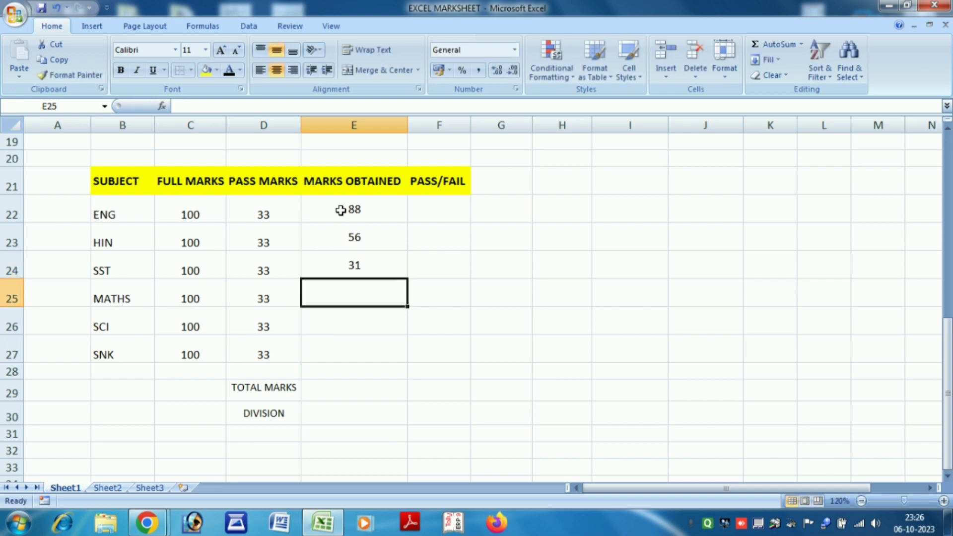
Step: Enter marks obtained of 45 for MATHS, 33 for SCI and 99 for SNK in E25:E27
text(45)
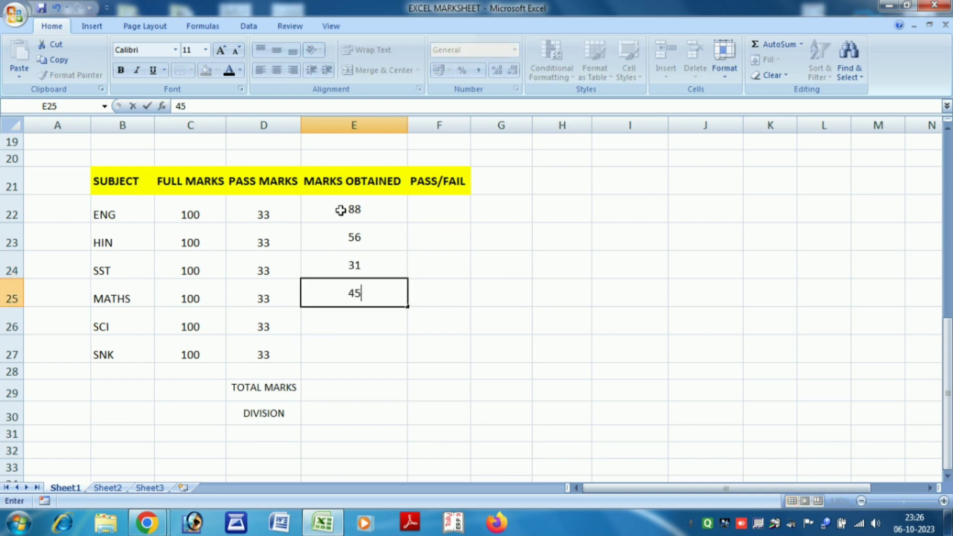
key(Return)
key(BackSpace)
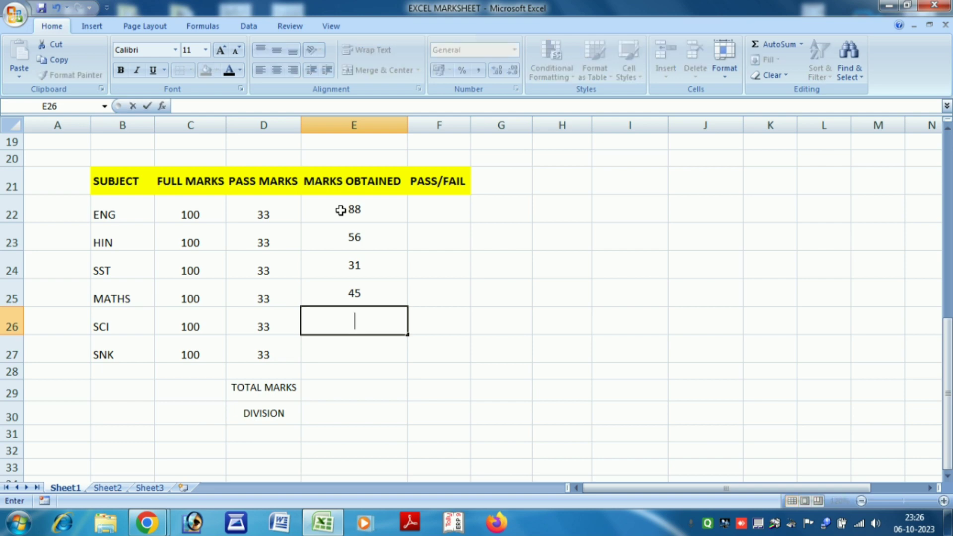
text(33)
key(Return)
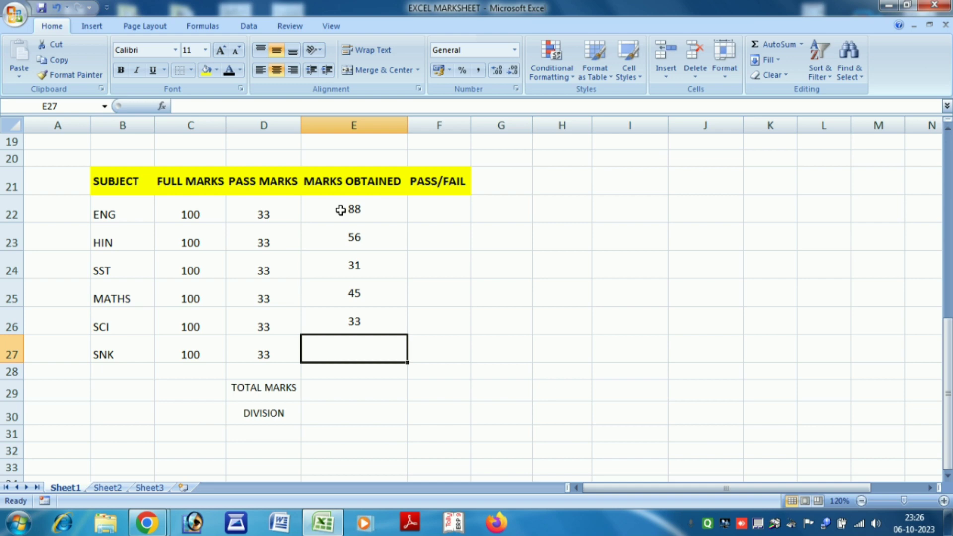
text(99)
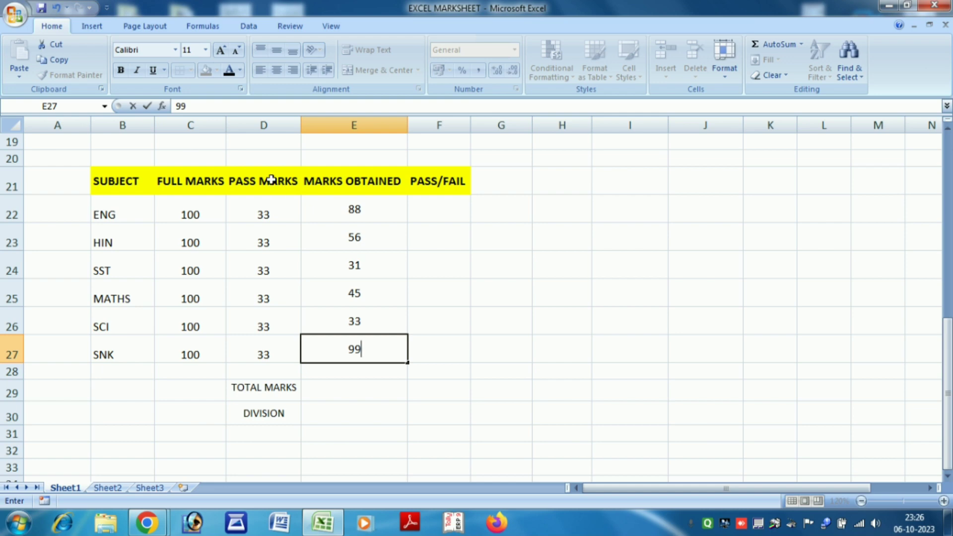
click(439, 209)
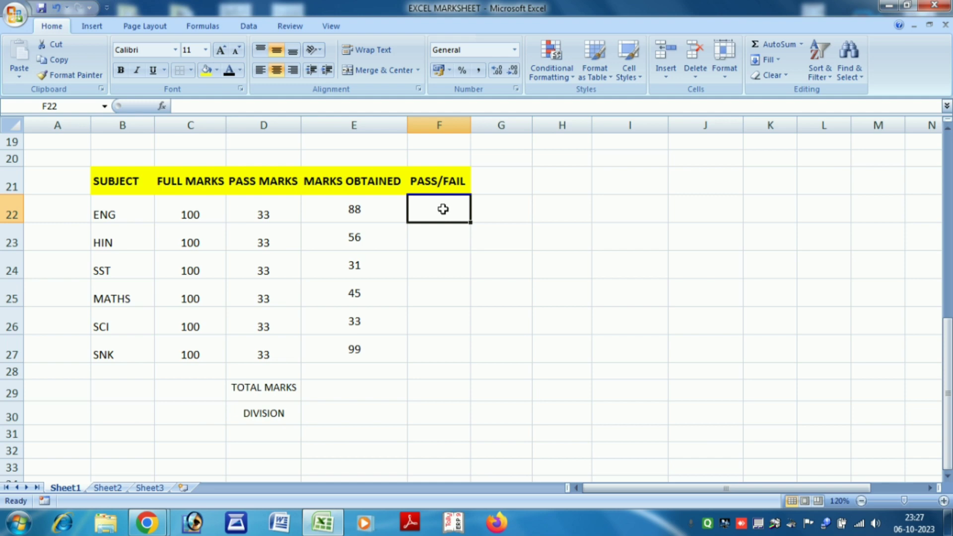
text(=)
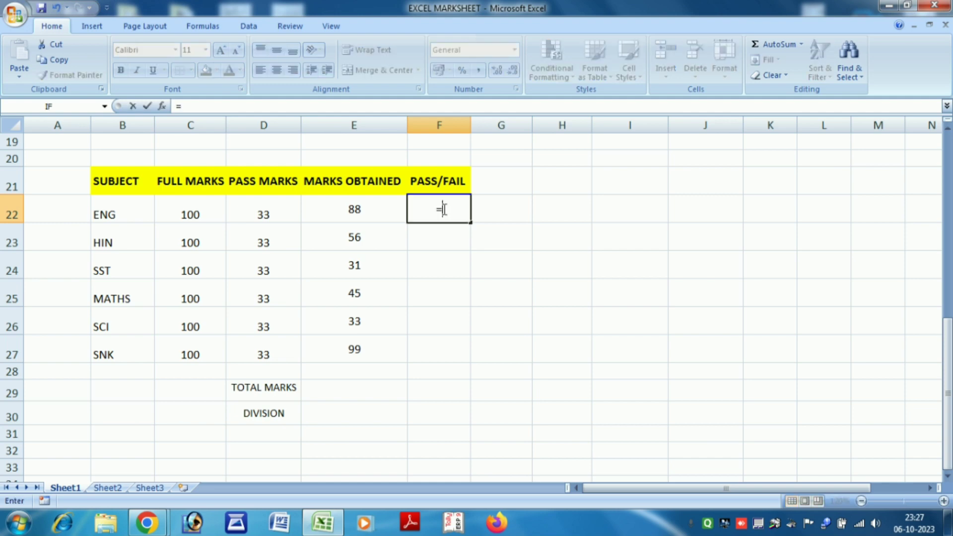
text(IF)
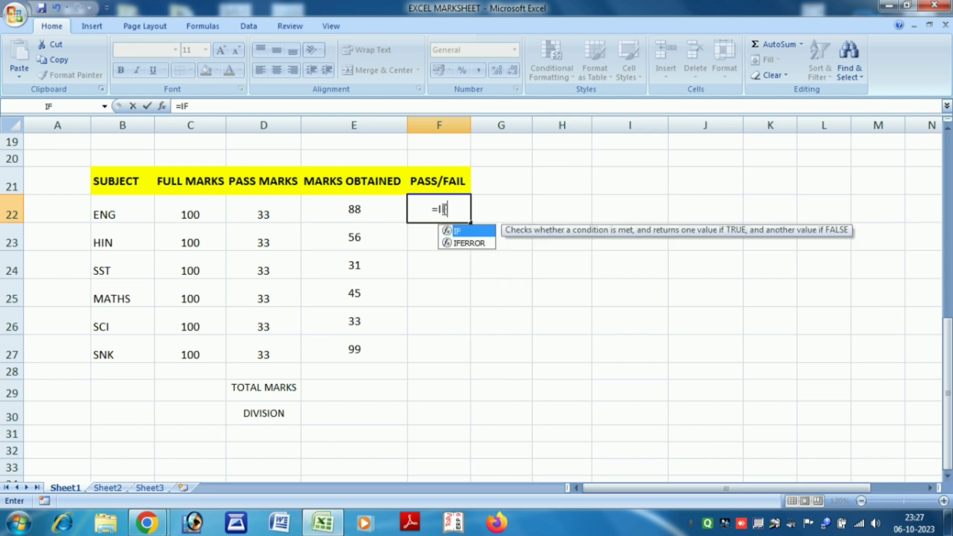
key(BackSpace)
key(BackSpace)
key(BackSpace)
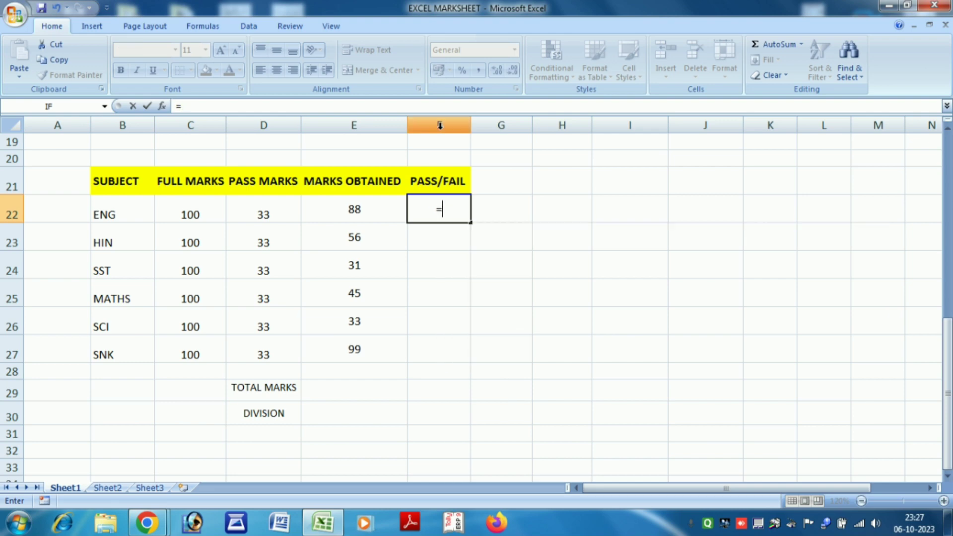
click(490, 232)
click(449, 216)
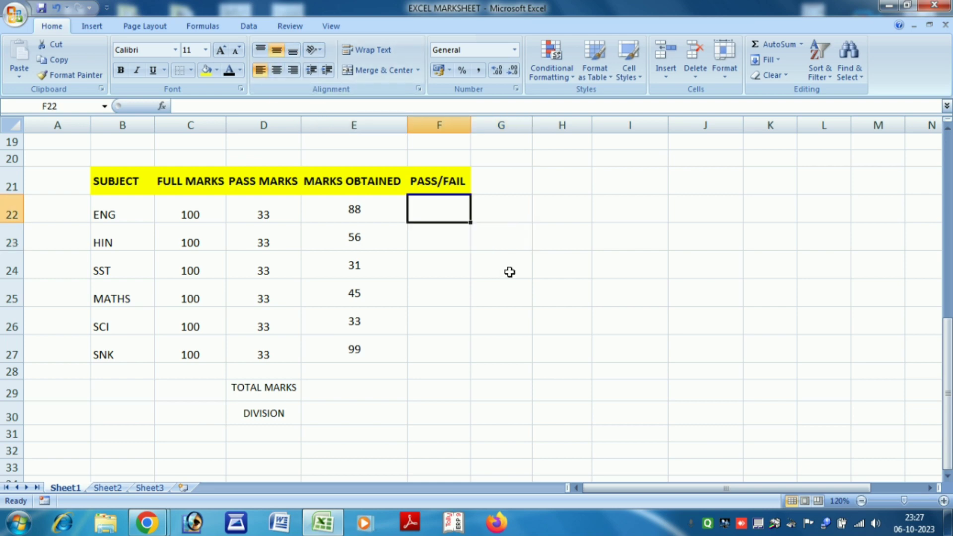
Step: Enter the formula =IF(E22>=33,"PASS","FAIL") in F22 to give the pass/fail result for ENG
text(=IF)
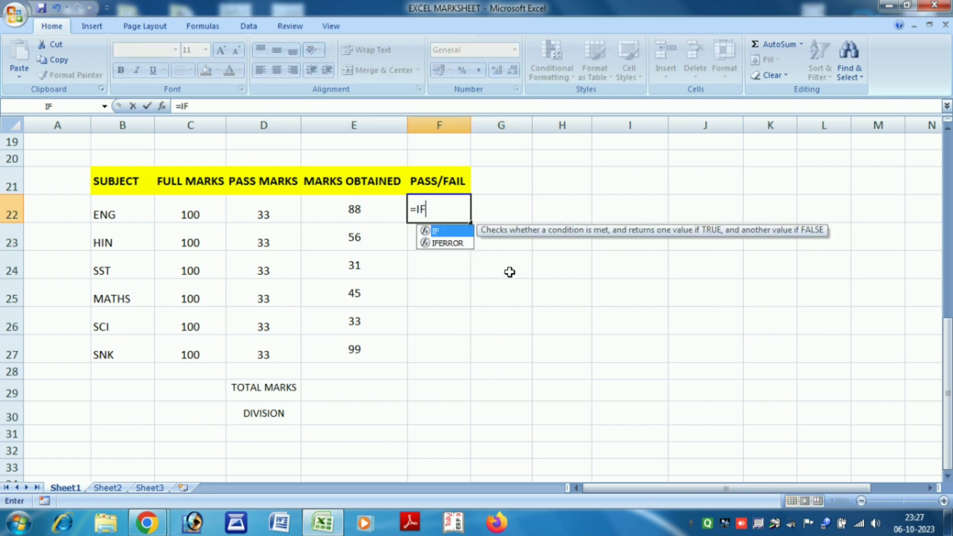
text(()
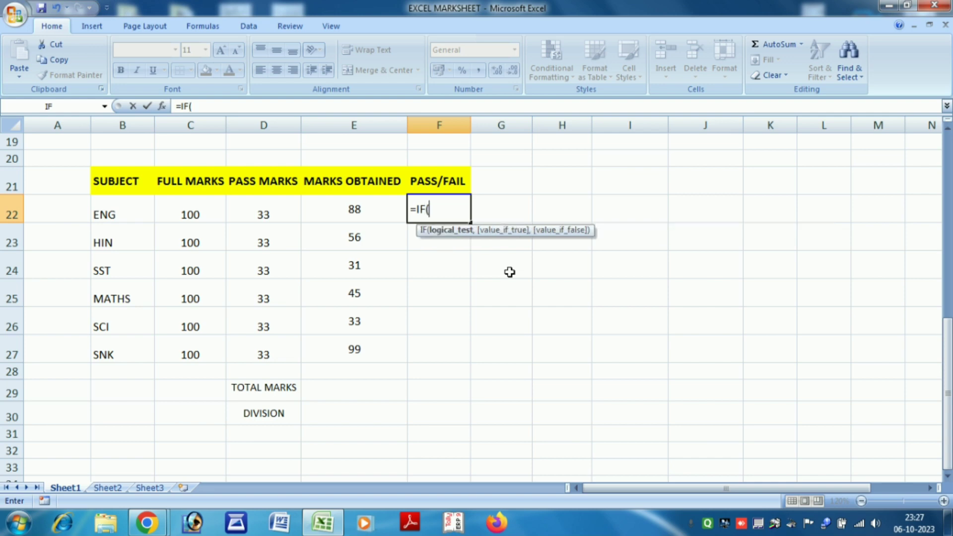
click(373, 209)
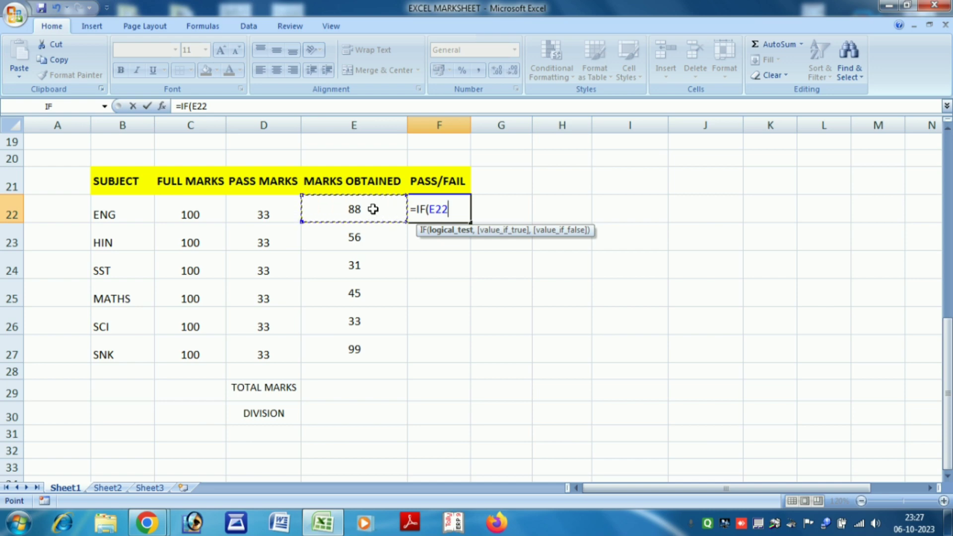
text(>)
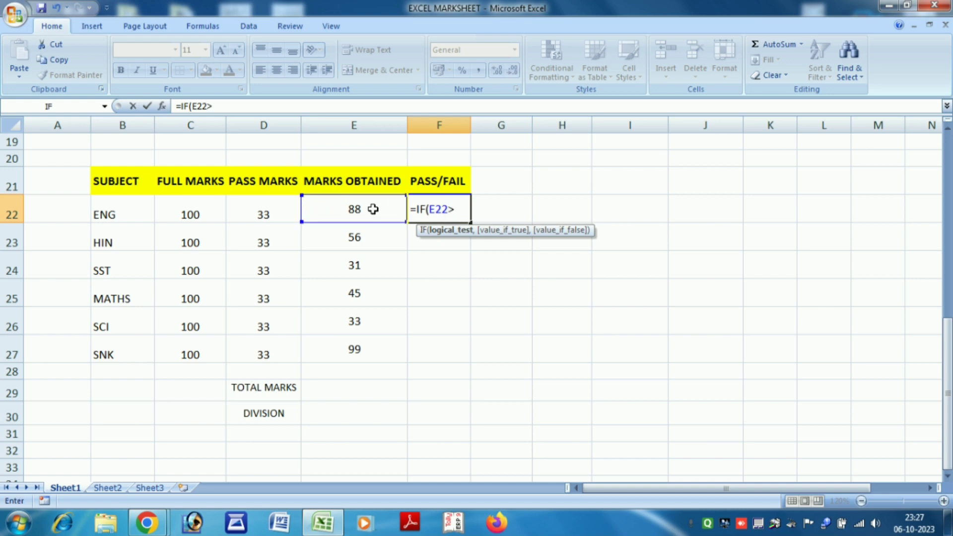
text(=33,)
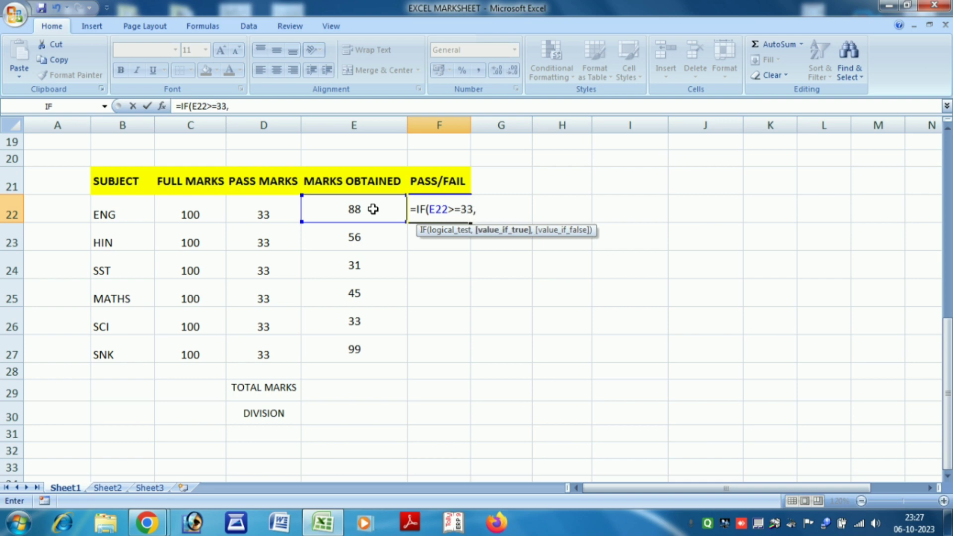
text("PASS",)
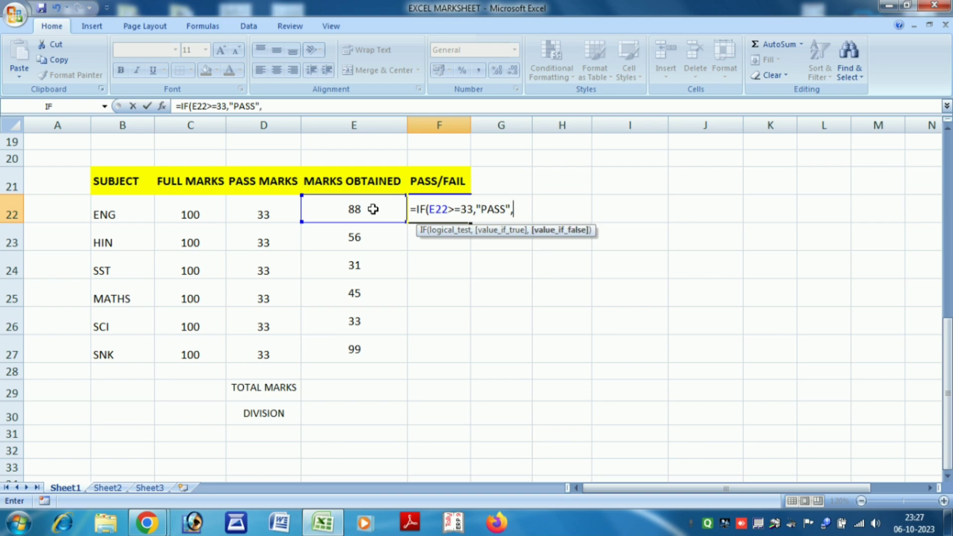
text("FAIL"))
key(Return)
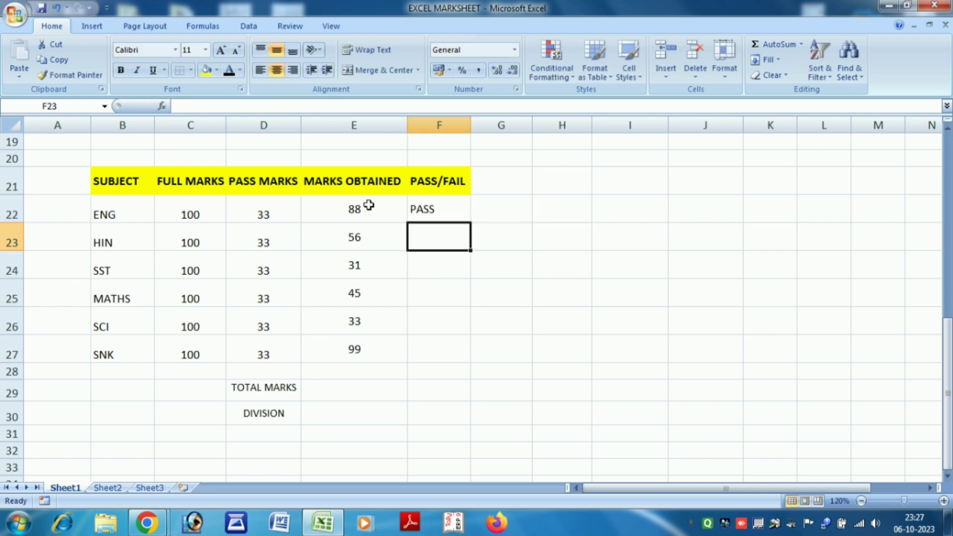
Step: Fill the pass/fail formula in F22 down to F27 for all subjects
click(444, 209)
drag(472, 224, 449, 353)
click(506, 316)
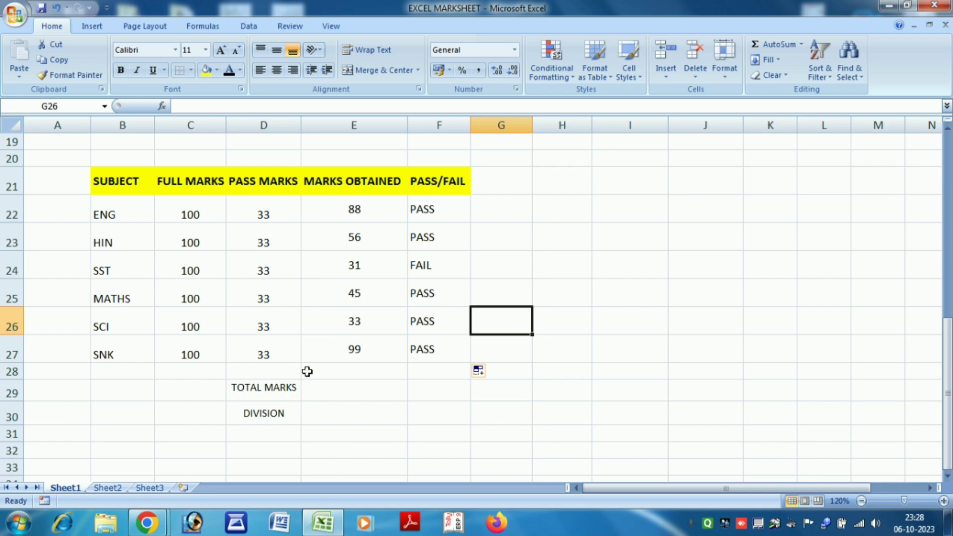
Step: Total the marks obtained in E29, beside TOTAL MARKS, with a SUM formula over E22:E27
click(358, 391)
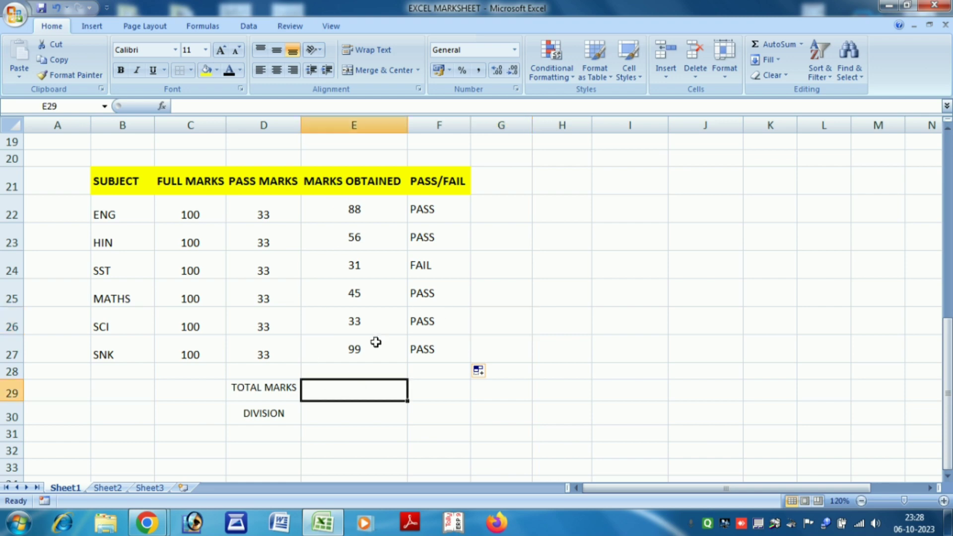
text(=)
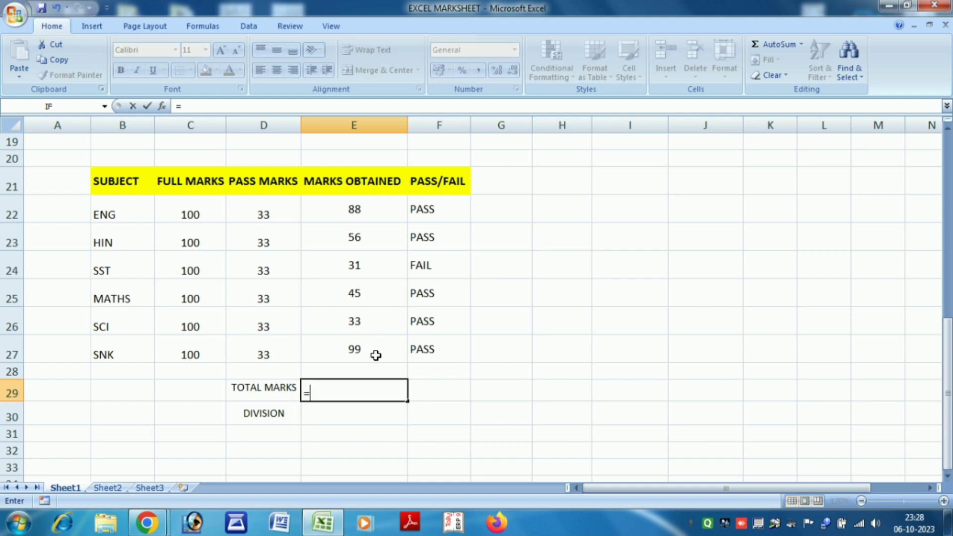
text(SUM()
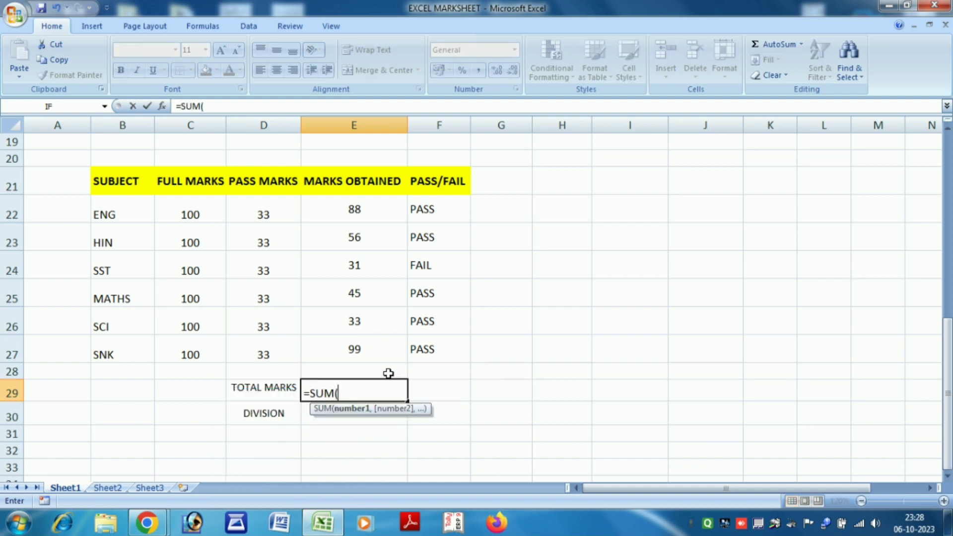
drag(364, 207, 370, 333)
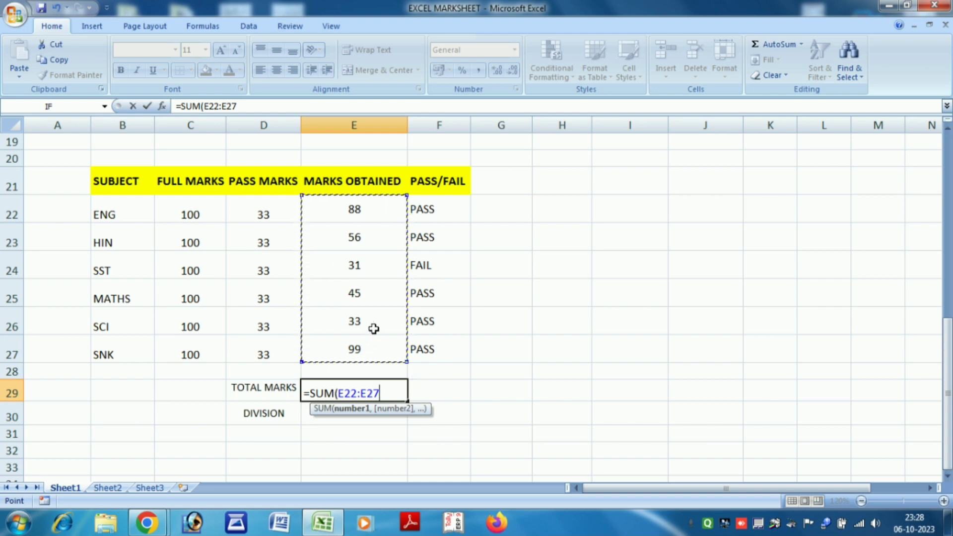
key(Return)
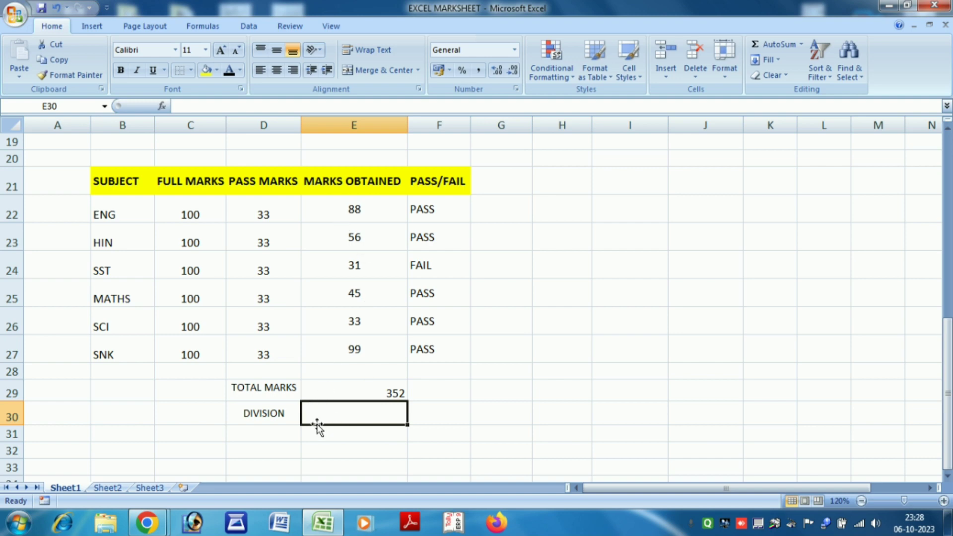
Step: Replace the DIVISION label in D30 with PERCENTAGE
click(277, 414)
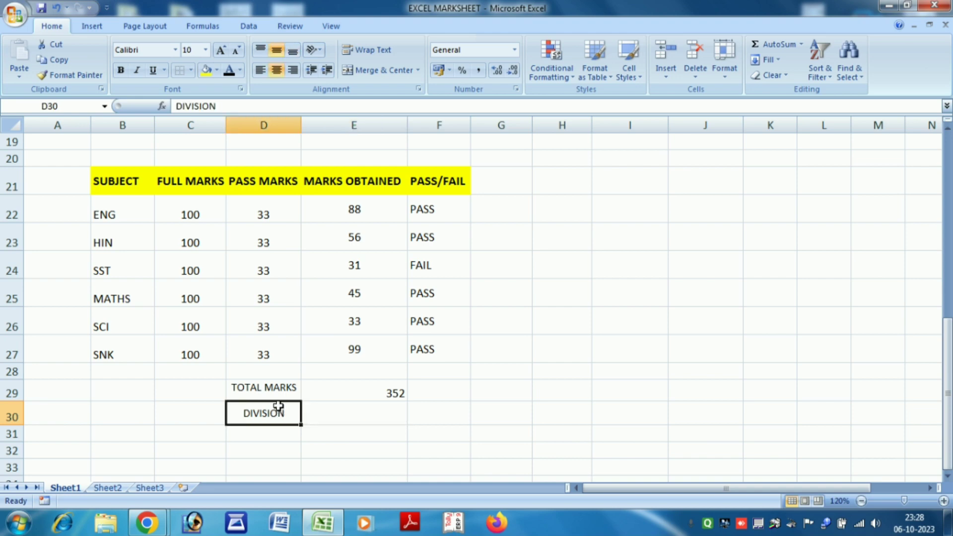
text(PER)
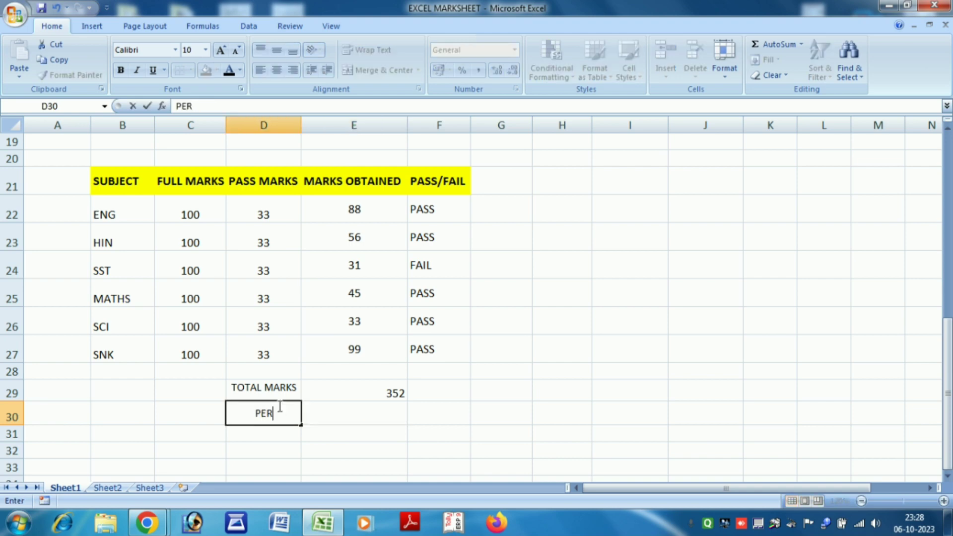
text(CENTAGE)
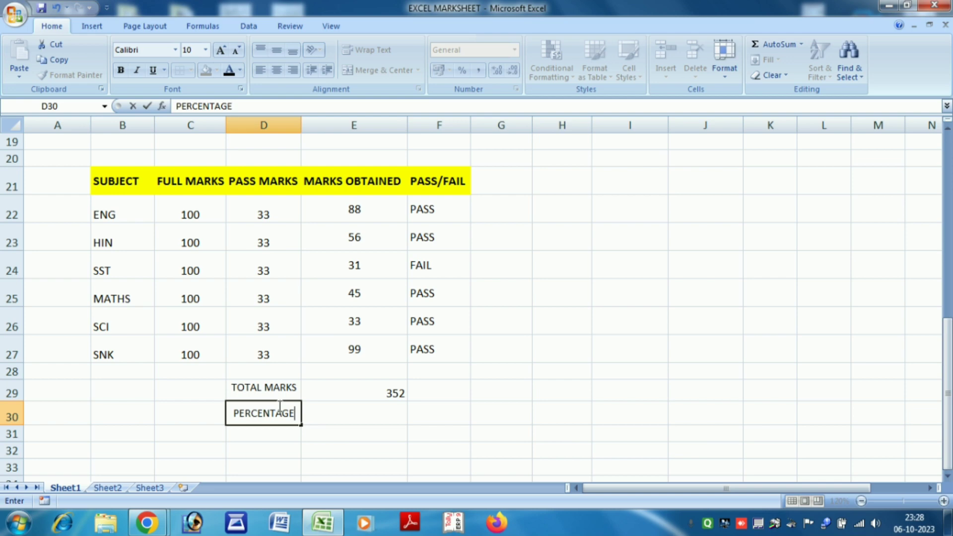
Step: Enter the formula =(E29*100/500) in E30 to calculate the percentage from the total marks
click(330, 403)
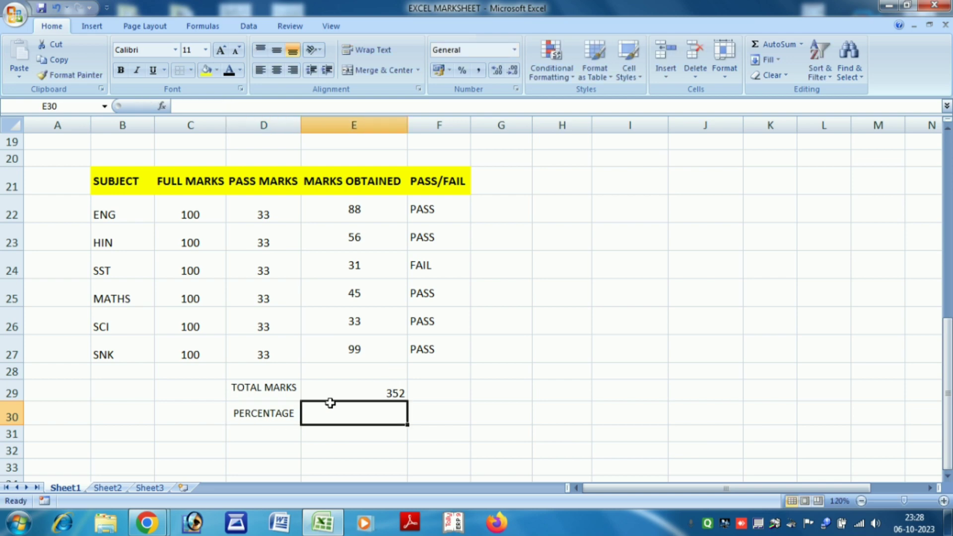
text(=()
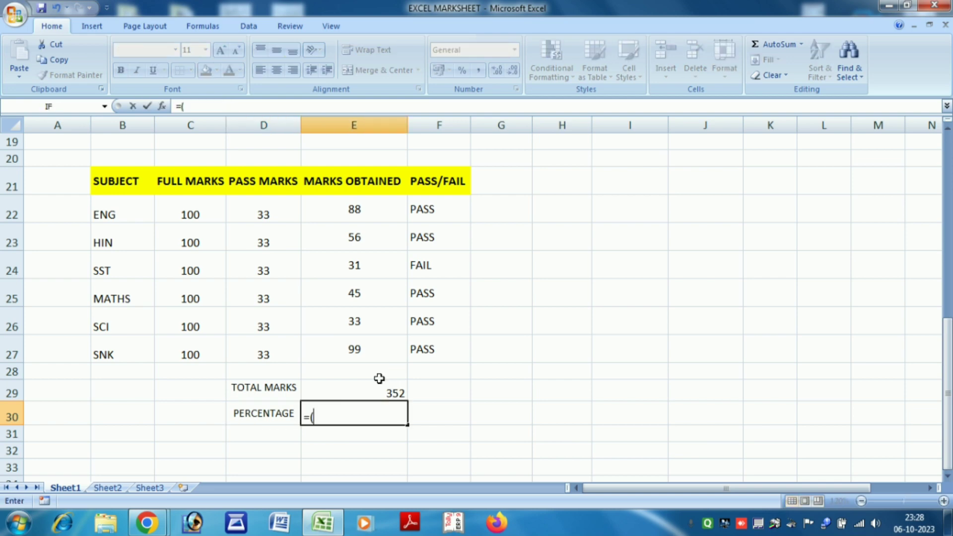
click(367, 391)
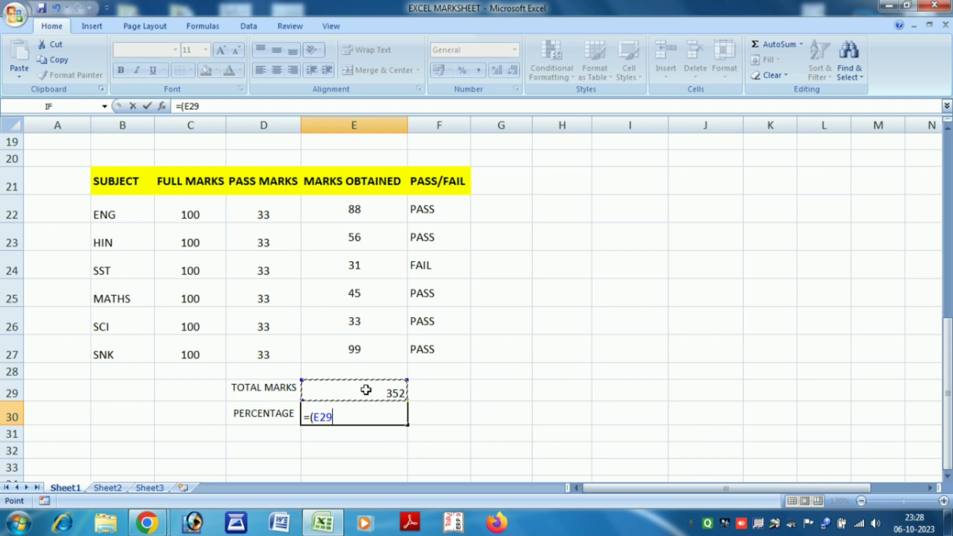
text(*100)
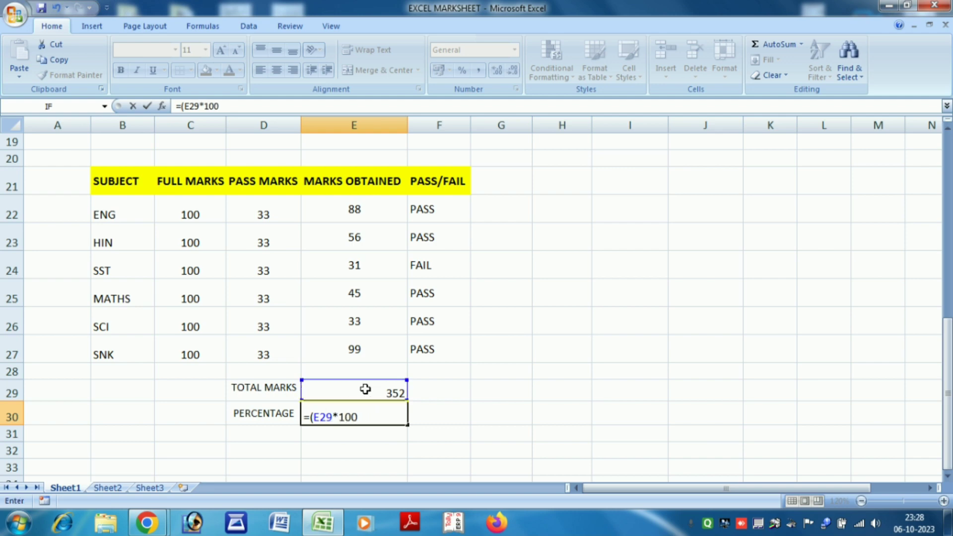
text(/500)
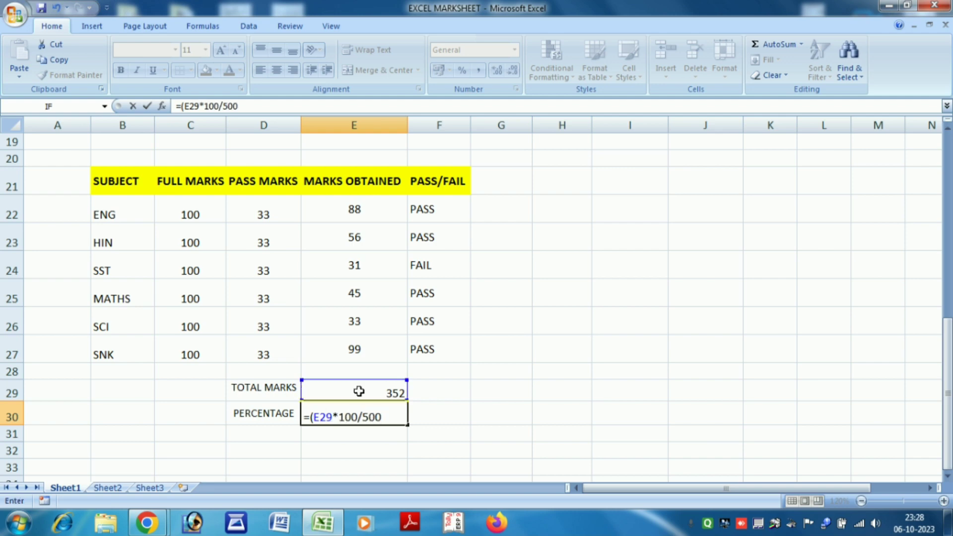
text())
key(Return)
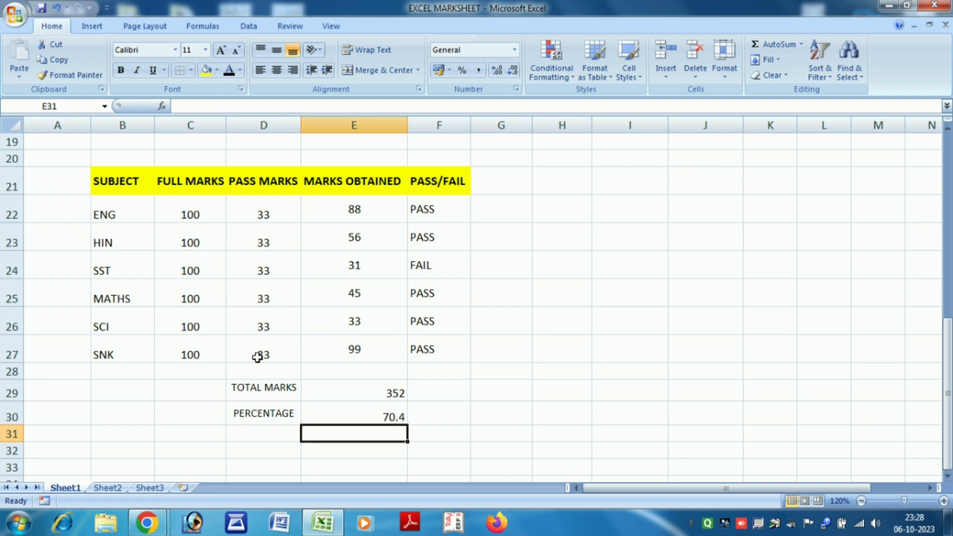
scroll(257, 357, up, 1)
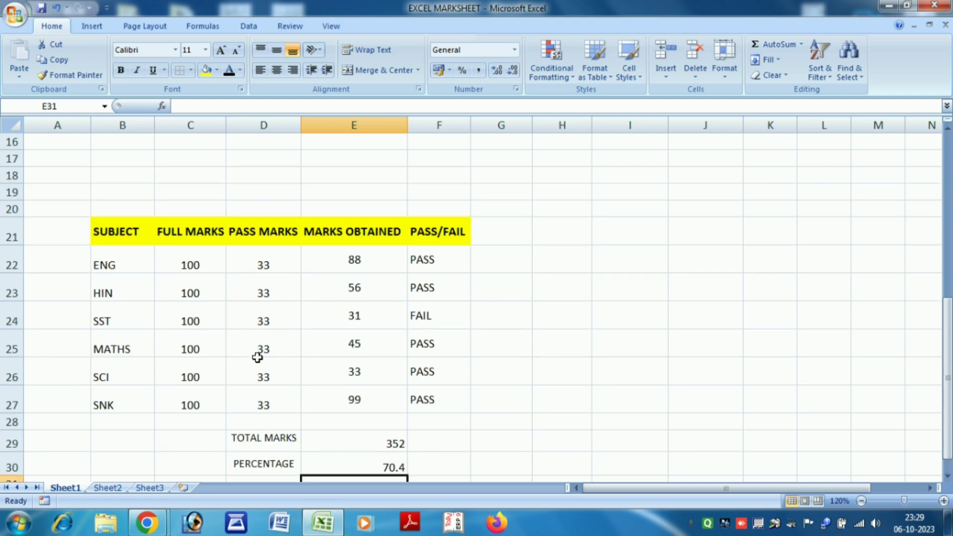
scroll(258, 358, down, 1)
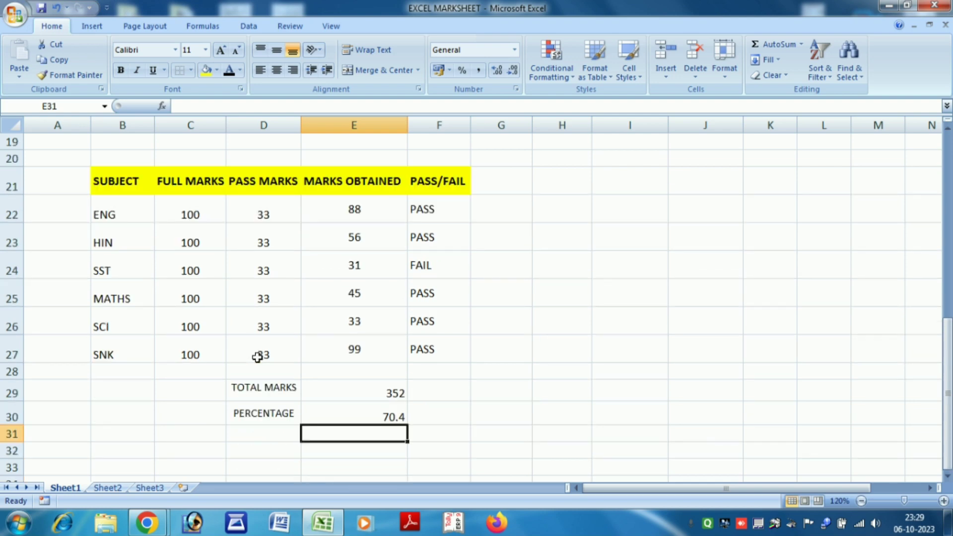
scroll(257, 357, up, 6)
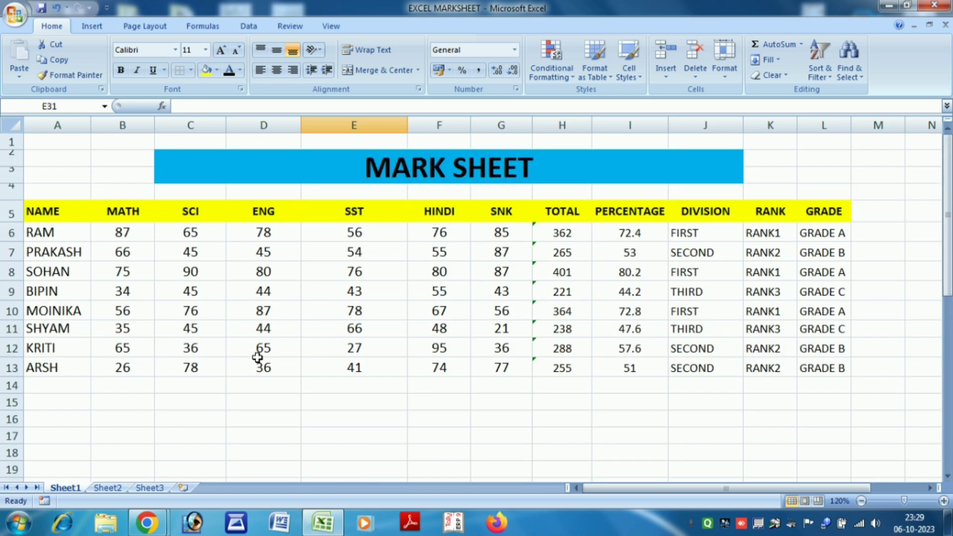
scroll(257, 357, down, 5)
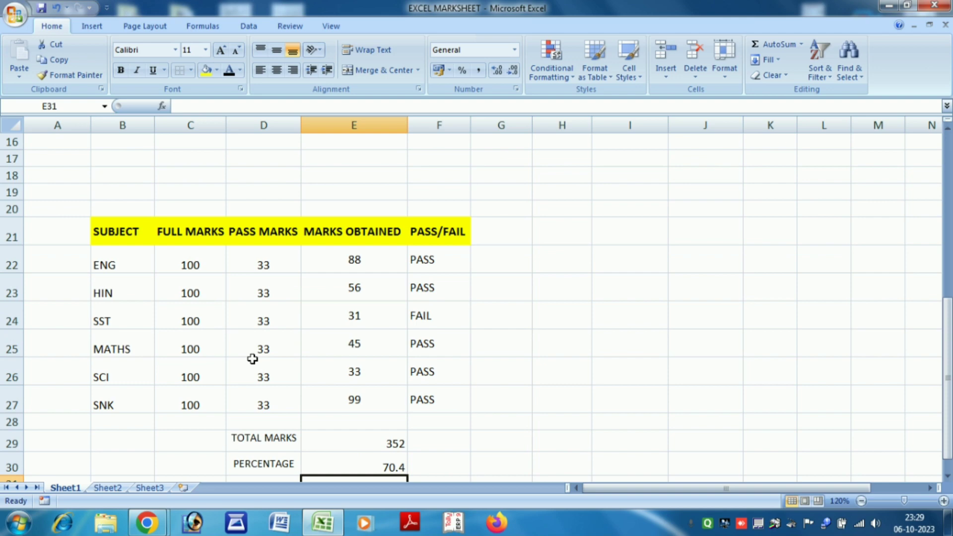
scroll(252, 359, down, 1)
scroll(252, 359, up, 6)
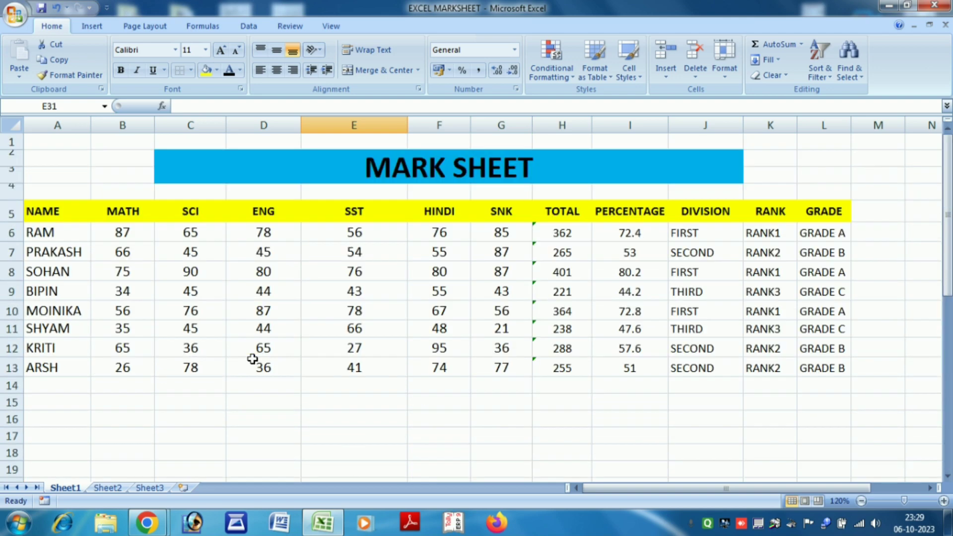